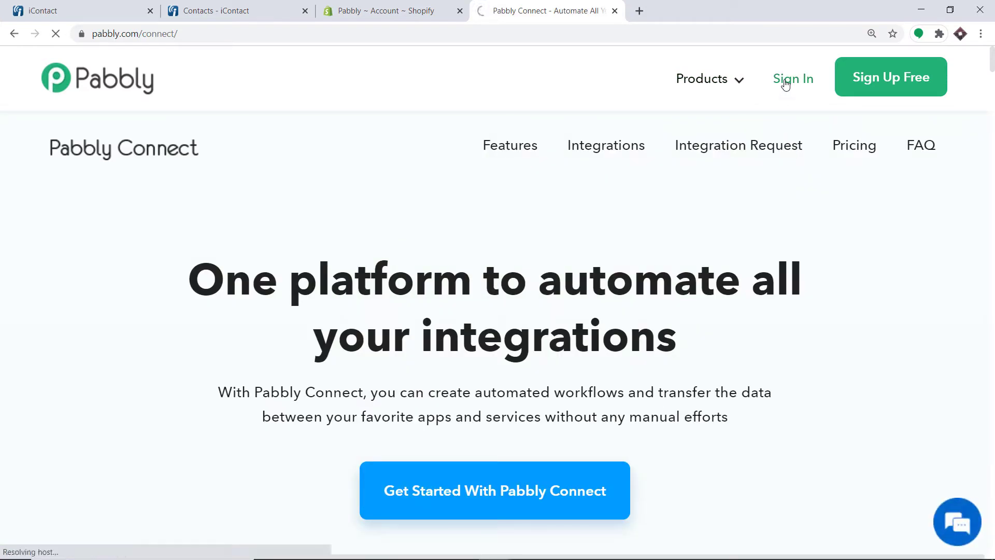
Sign in to Pabbly and open the Connect app from the All Apps page
{"action": "left_click", "coordinate": [785, 82]}
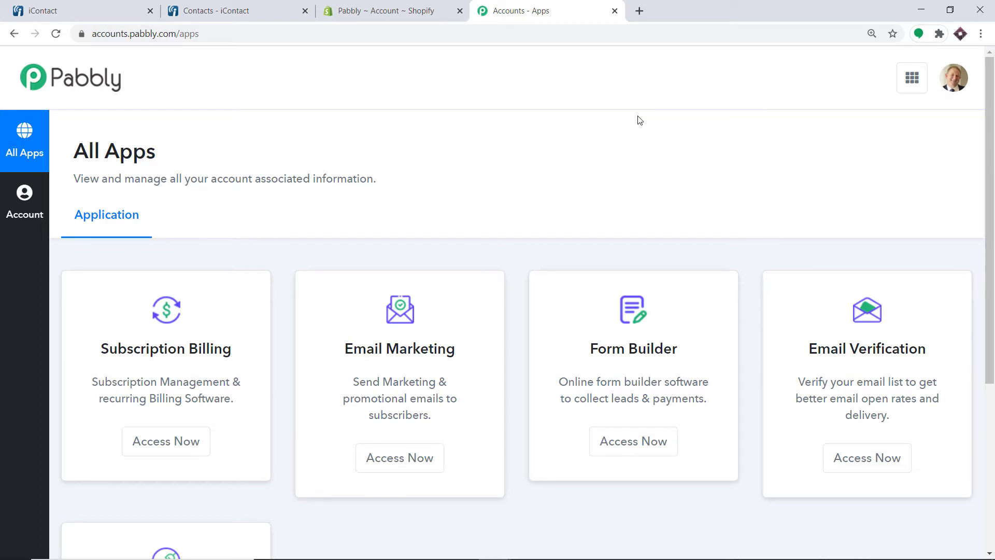
{"action": "scroll", "coordinate": [639, 127], "scroll_direction": "down", "scroll_amount": 5}
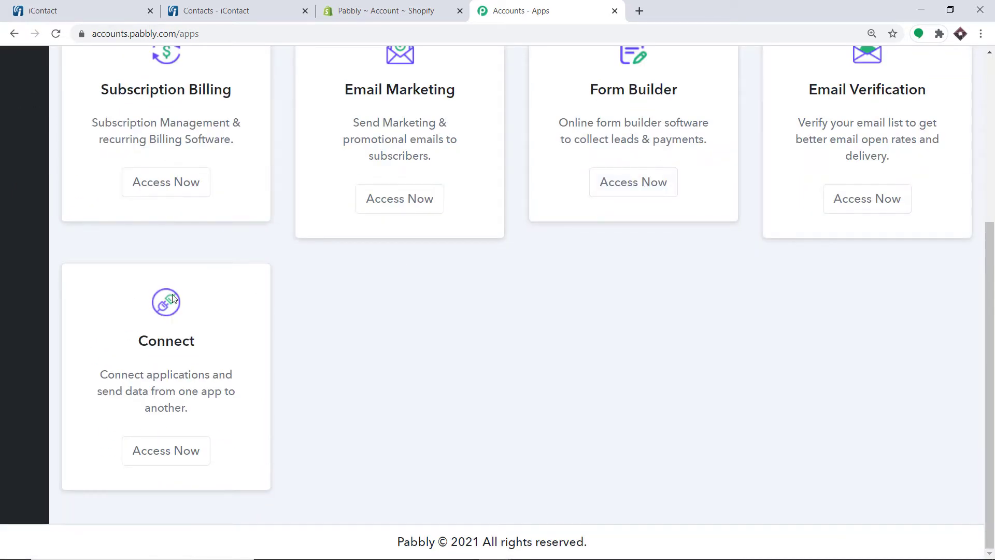
{"action": "left_click", "coordinate": [162, 456]}
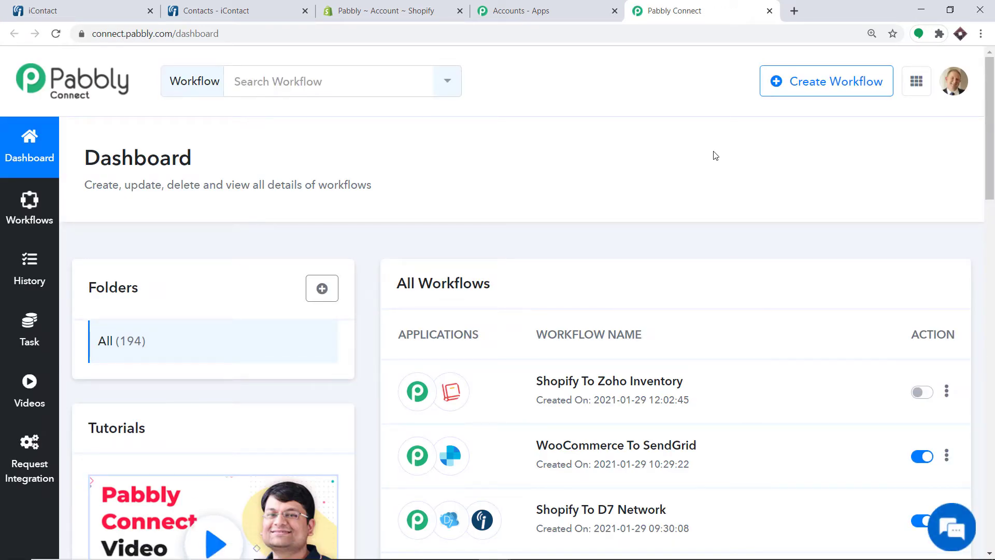
Create a new workflow named 'Shopify to iContact'
{"action": "left_click", "coordinate": [826, 91]}
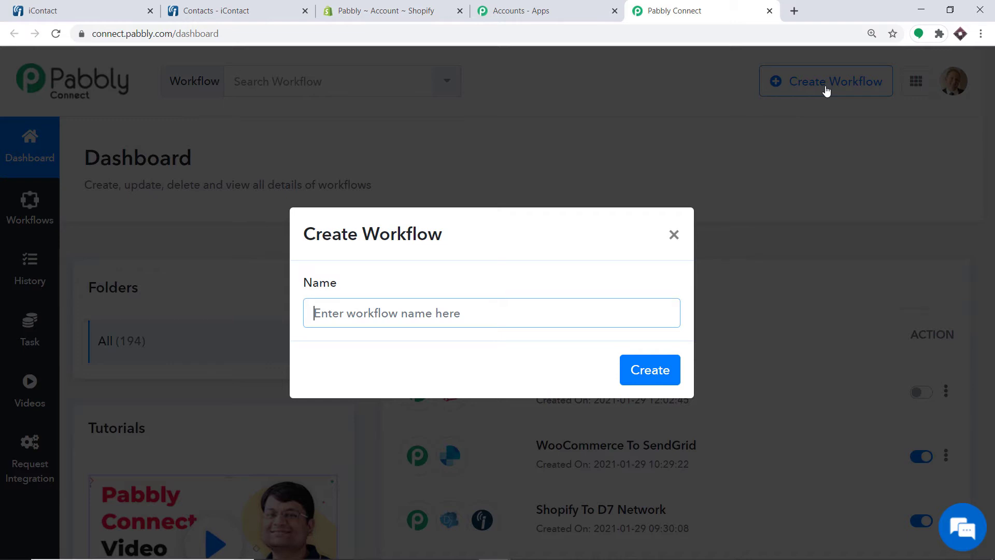
{"action": "type", "text": "Shopify t"}
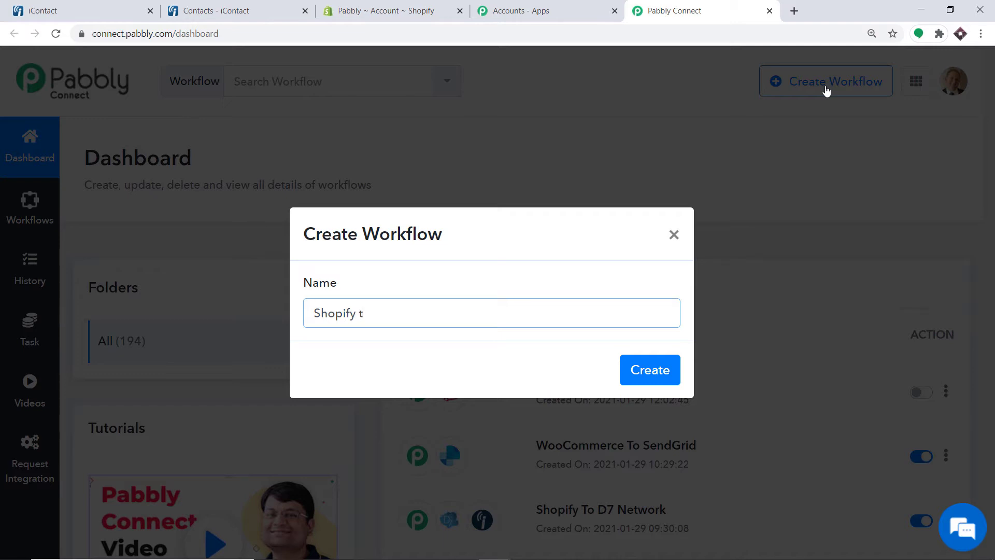
{"action": "type", "text": "o iContact"}
{"action": "left_click", "coordinate": [661, 373]}
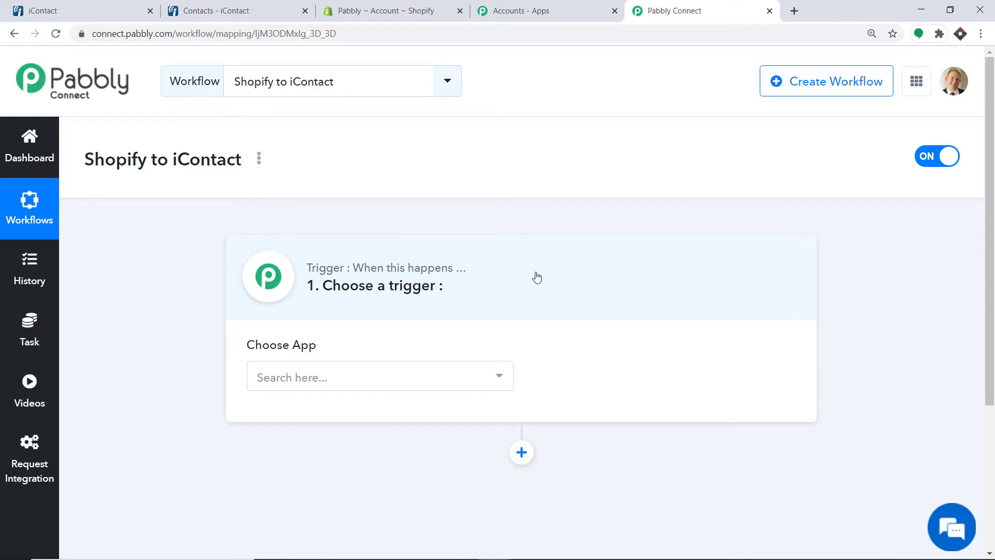
Choose Shopify as the workflow's trigger app
{"action": "left_click", "coordinate": [320, 381]}
{"action": "type", "text": "shi"}
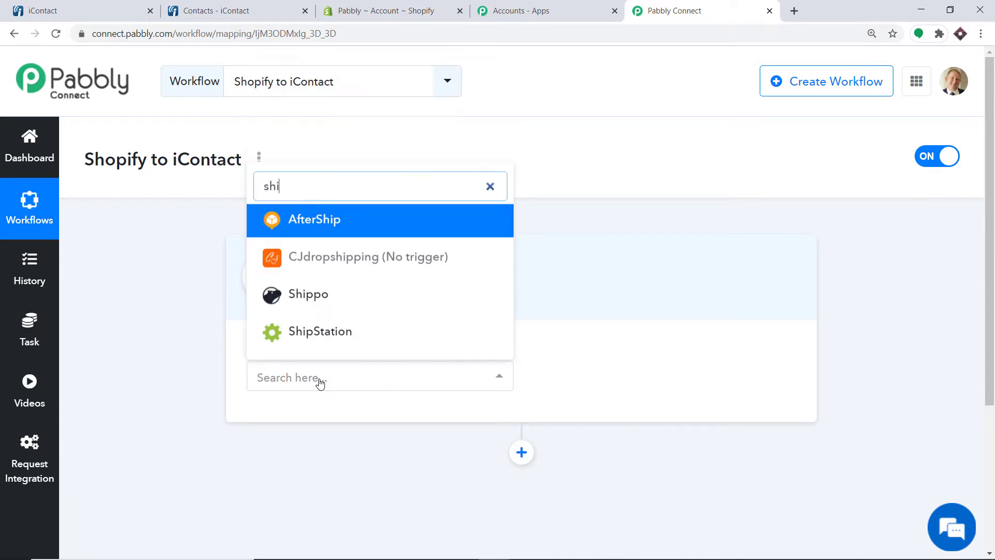
{"action": "key", "text": "BackSpace"}
{"action": "type", "text": "opif"}
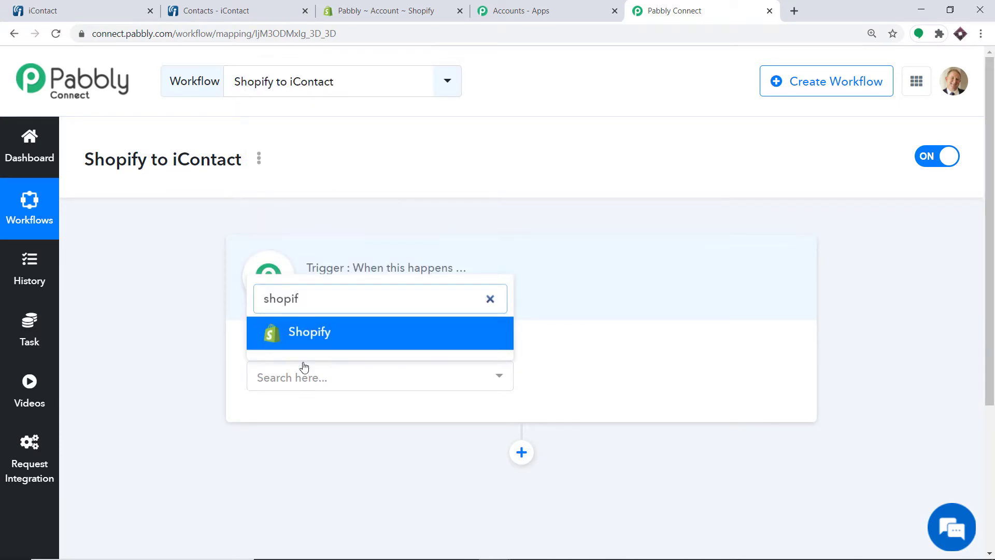
{"action": "left_click", "coordinate": [318, 333]}
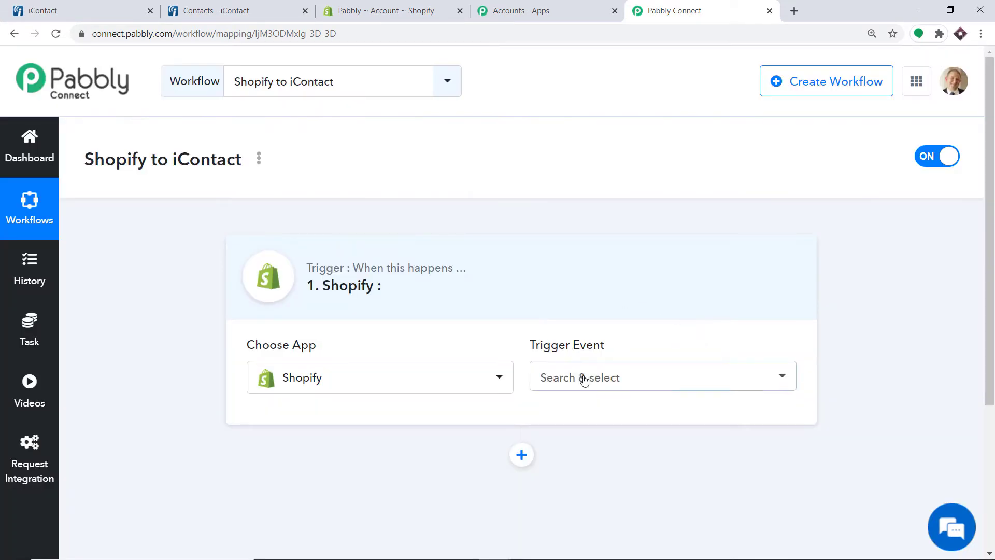
Set the trigger event to New Customer, check the webhook URL, then go to Shopify admin
{"action": "left_click", "coordinate": [584, 380]}
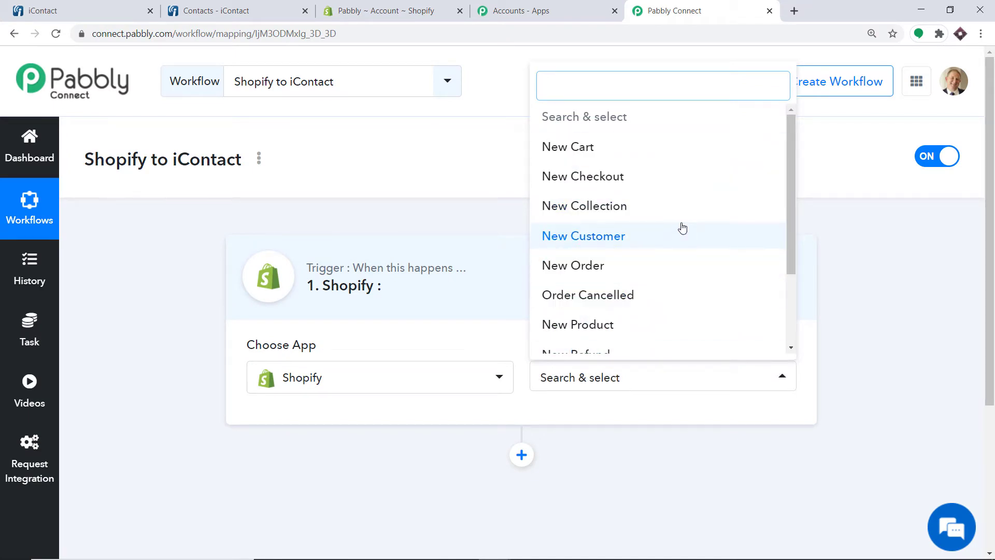
{"action": "key", "text": "ctrl+plus"}
{"action": "key", "text": "ctrl+minus"}
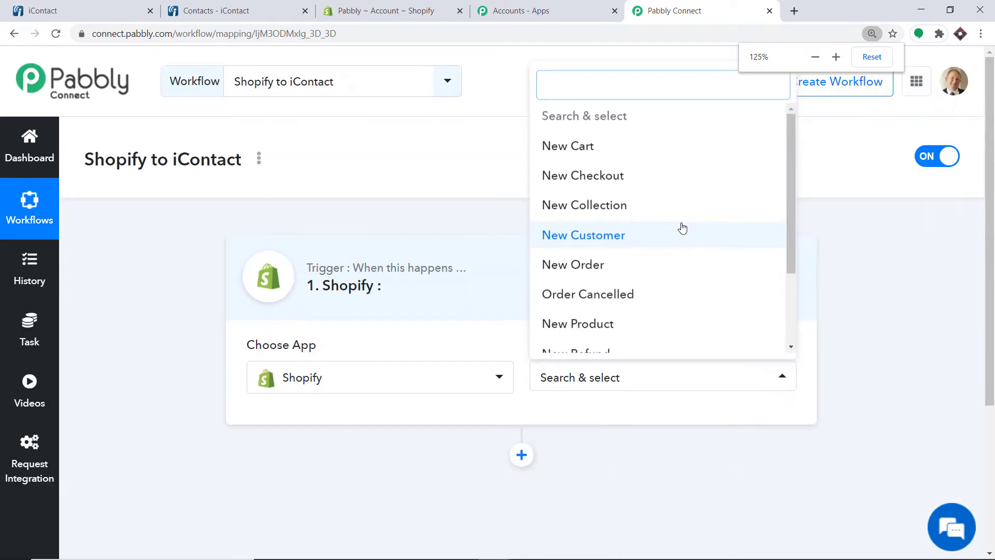
{"action": "left_click", "coordinate": [856, 234]}
{"action": "left_click", "coordinate": [574, 383]}
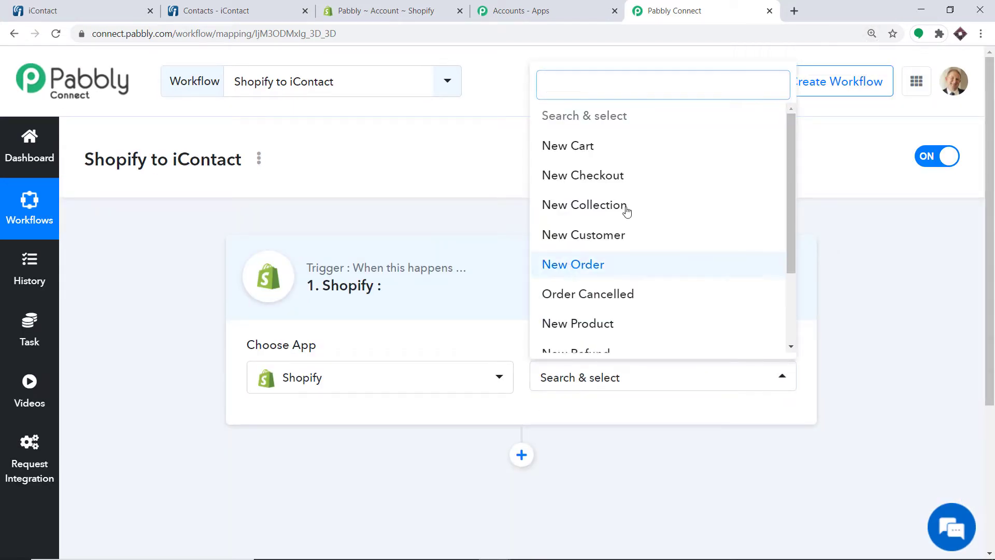
{"action": "left_click", "coordinate": [620, 234]}
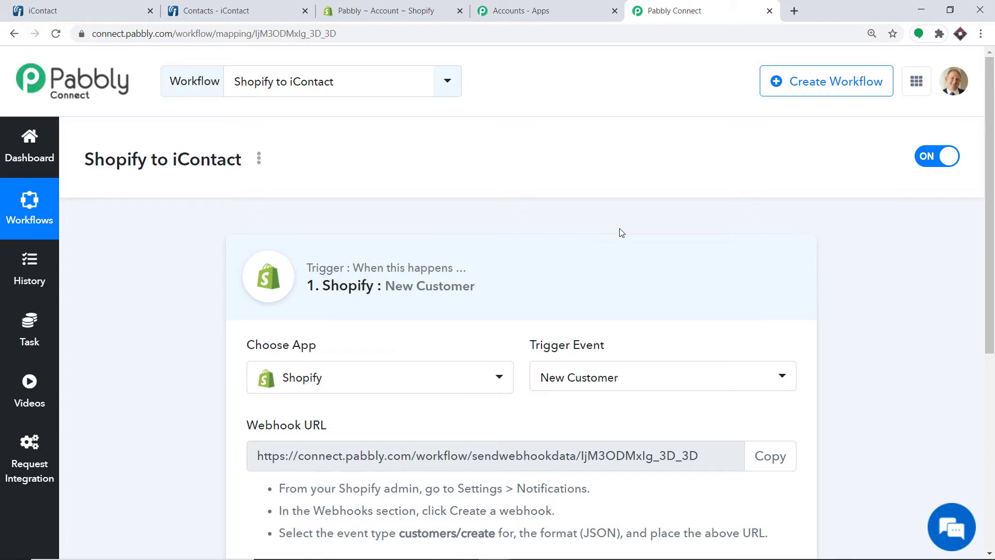
{"action": "left_click", "coordinate": [614, 381]}
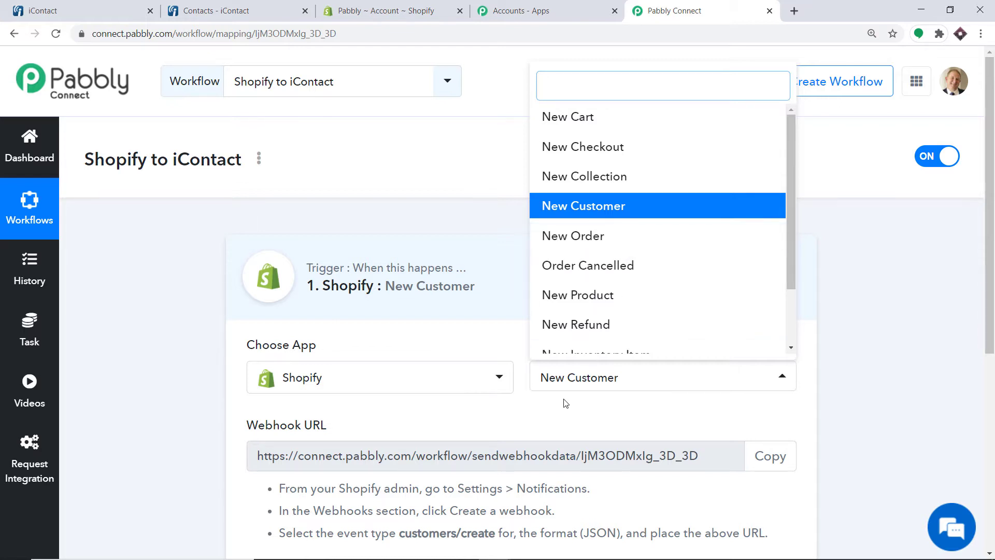
{"action": "left_click", "coordinate": [557, 423]}
{"action": "scroll", "coordinate": [518, 273], "scroll_direction": "down", "scroll_amount": 5}
{"action": "scroll", "coordinate": [518, 273], "scroll_direction": "up", "scroll_amount": 1}
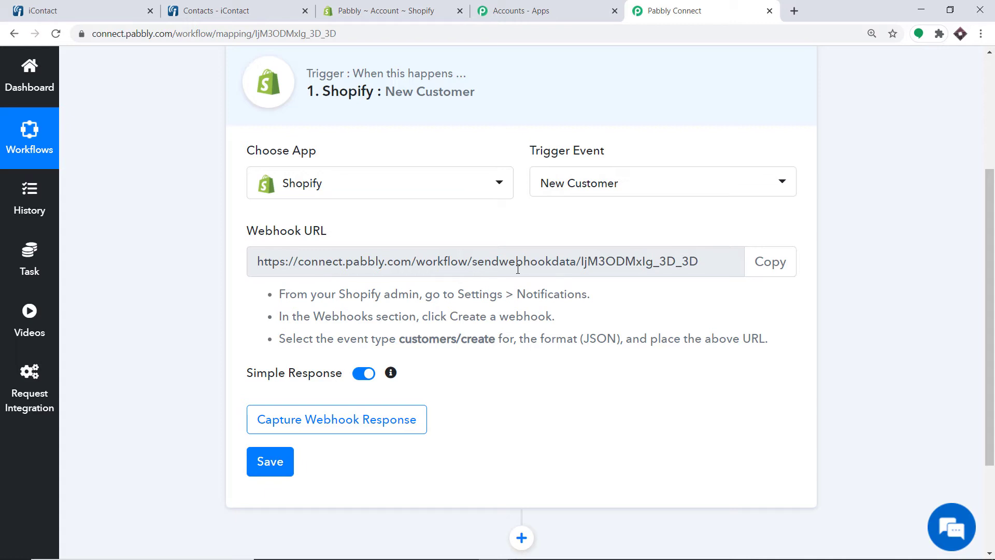
{"action": "left_click", "coordinate": [393, 11]}
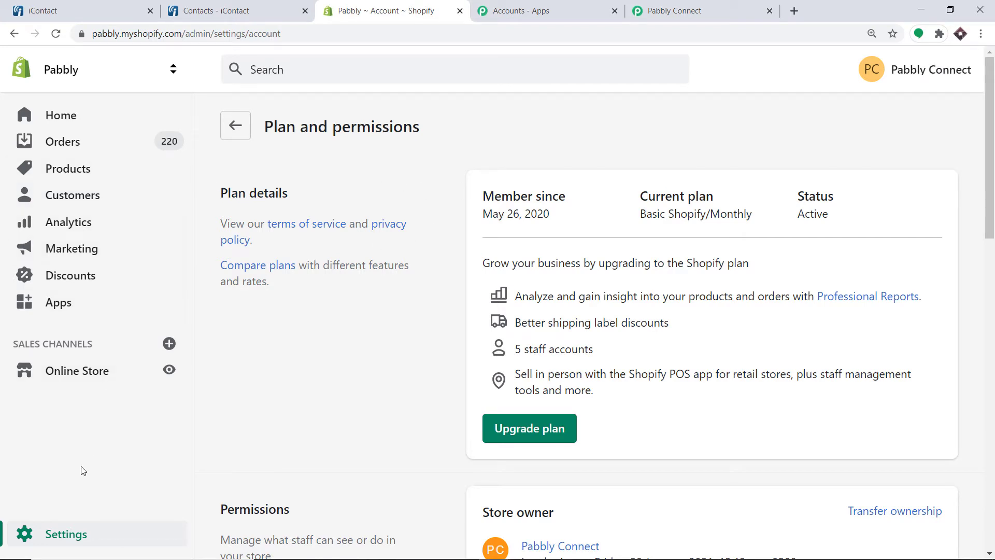
In Settings > Notifications, start a new webhook with the Customer creation event
{"action": "left_click", "coordinate": [57, 540]}
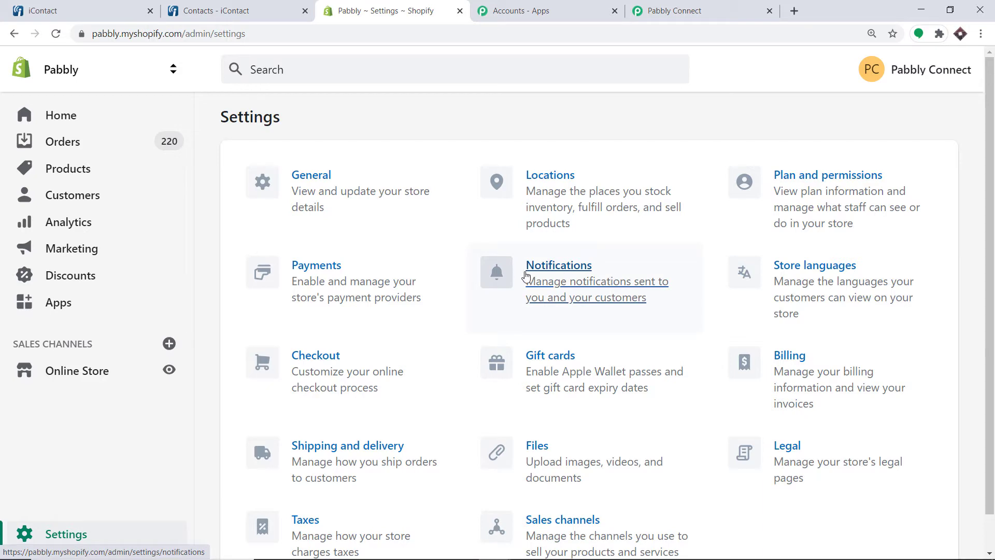
{"action": "left_click", "coordinate": [543, 280]}
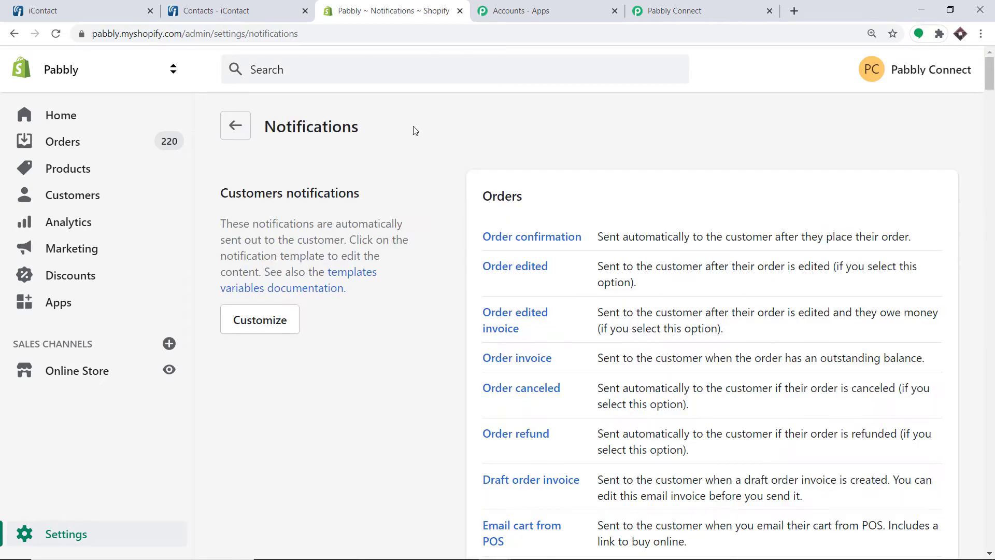
{"action": "scroll", "coordinate": [568, 140], "scroll_direction": "down", "scroll_amount": 10}
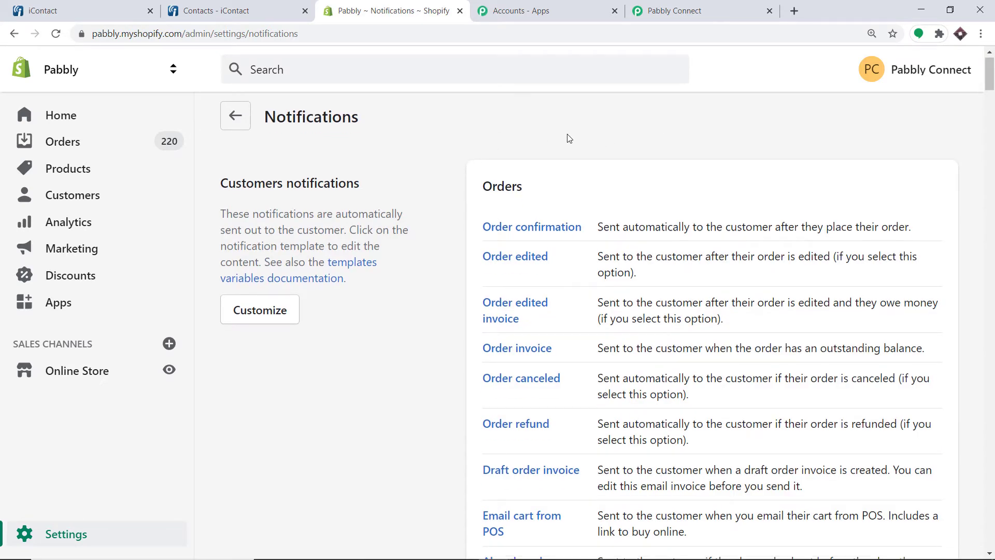
{"action": "scroll", "coordinate": [470, 240], "scroll_direction": "down", "scroll_amount": 20}
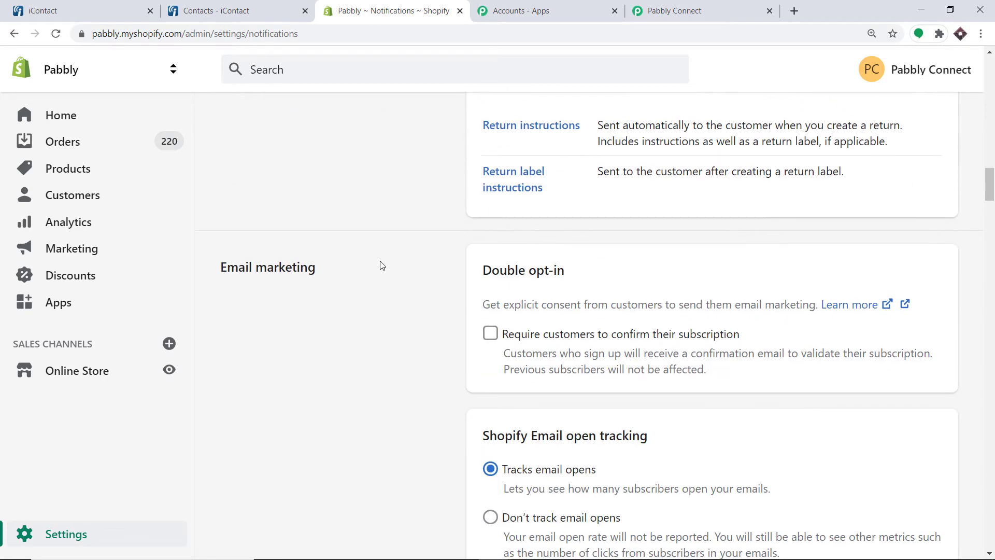
{"action": "scroll", "coordinate": [381, 269], "scroll_direction": "down", "scroll_amount": 14}
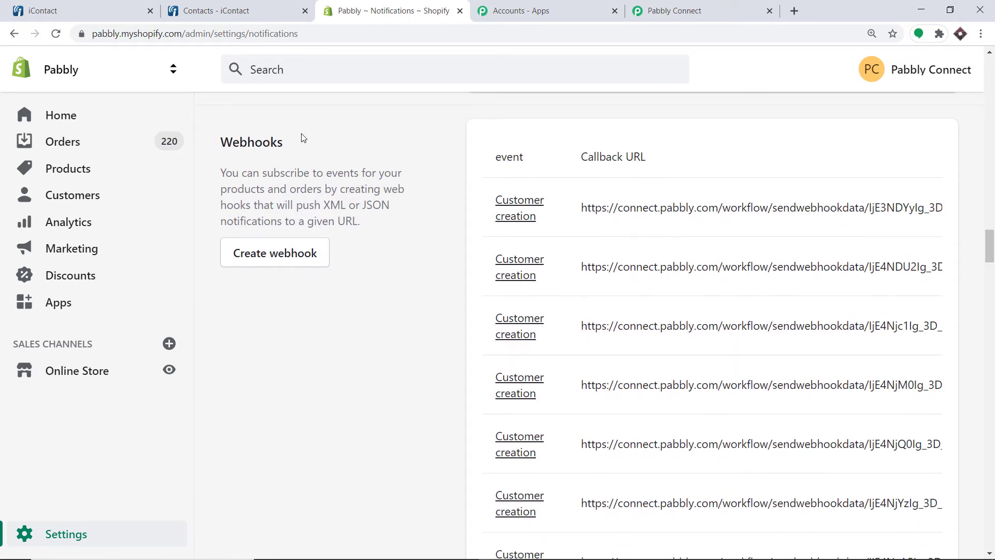
{"action": "left_click", "coordinate": [285, 257]}
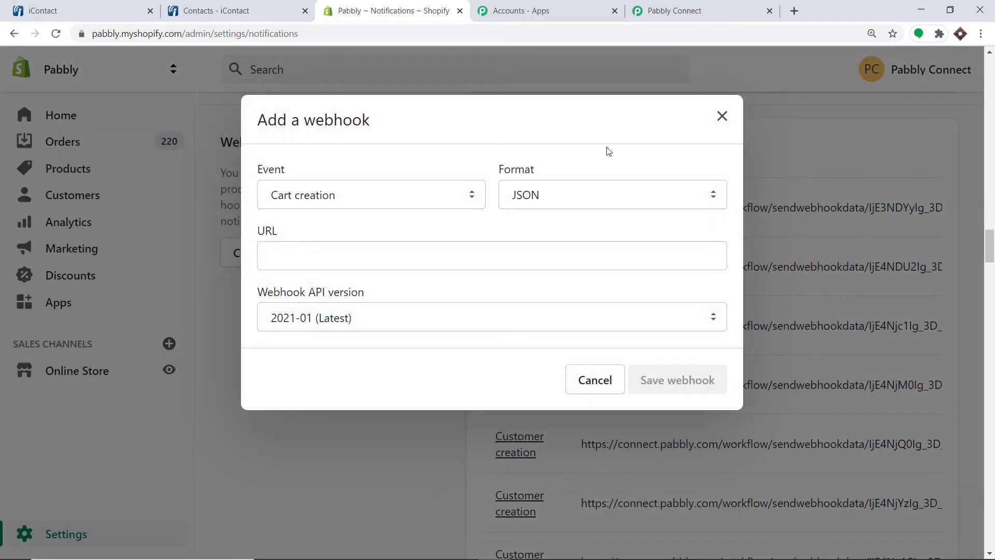
{"action": "left_click", "coordinate": [337, 200]}
{"action": "type", "text": "cu"}
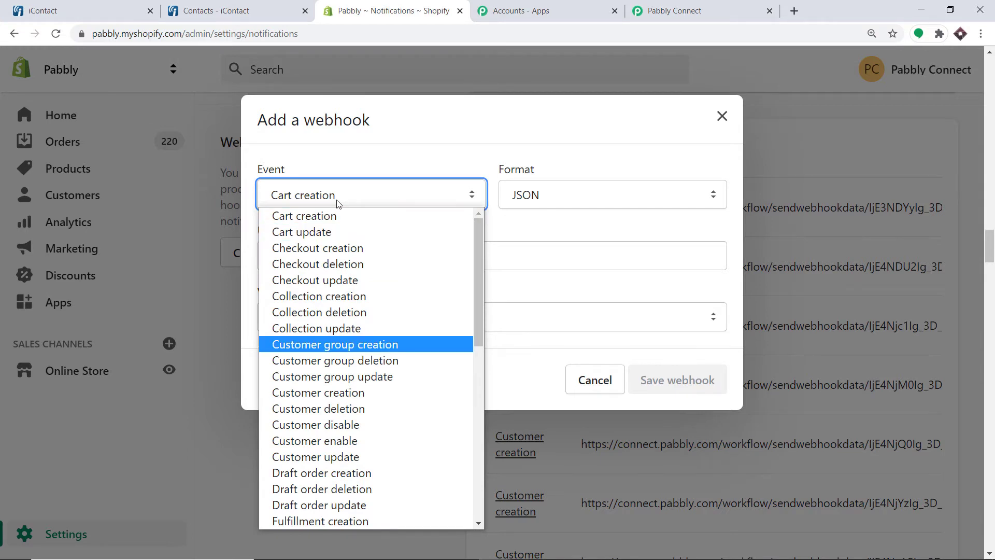
{"action": "left_click", "coordinate": [289, 393]}
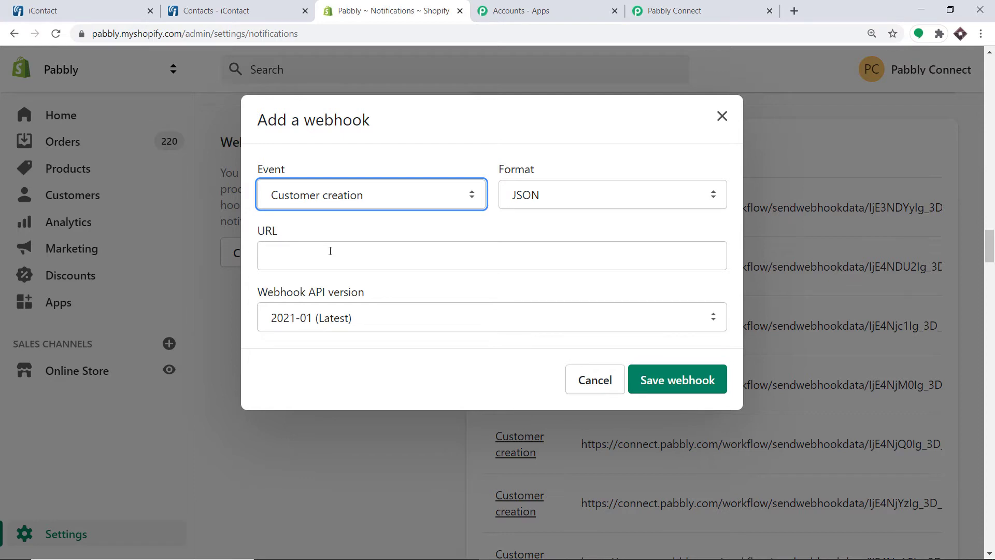
Paste the Pabbly Connect webhook URL into the webhook and save it
{"action": "left_click", "coordinate": [694, 11]}
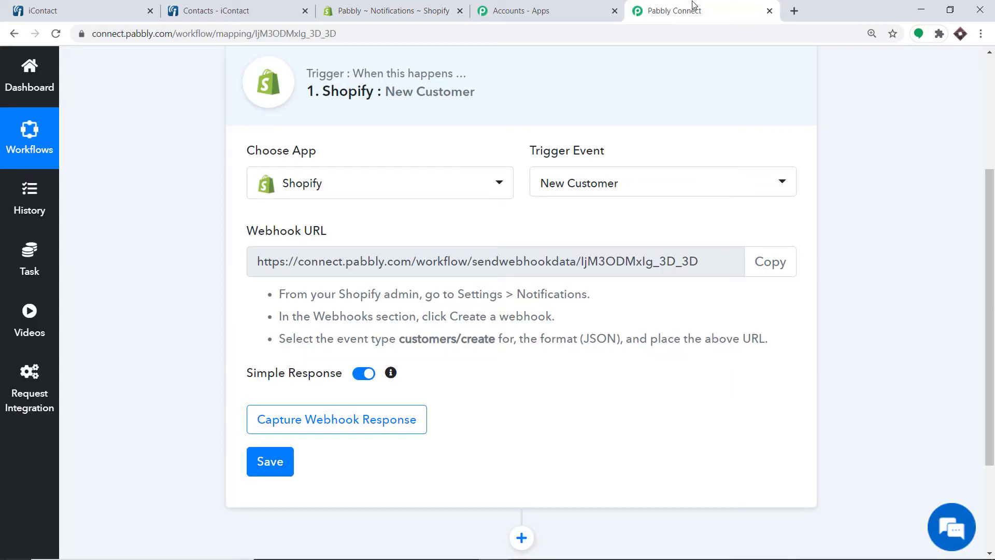
{"action": "left_click", "coordinate": [781, 260]}
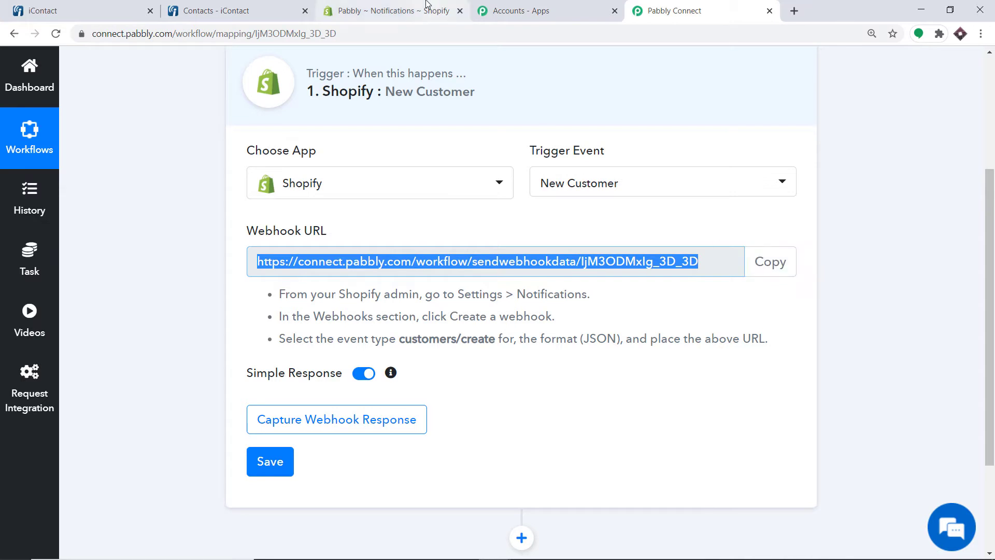
{"action": "left_click", "coordinate": [388, 10]}
{"action": "left_click", "coordinate": [350, 260]}
{"action": "right_click", "coordinate": [359, 267]}
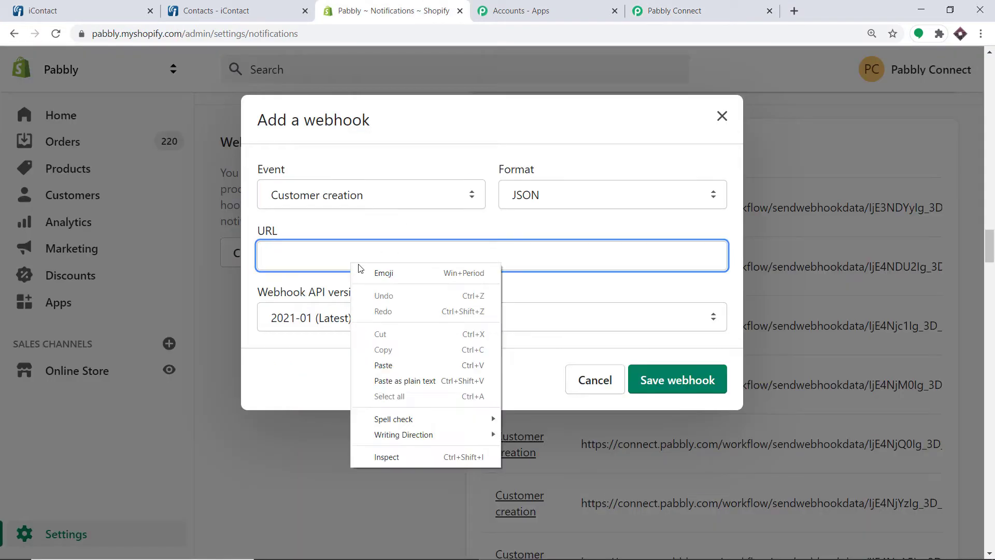
{"action": "left_click", "coordinate": [385, 365]}
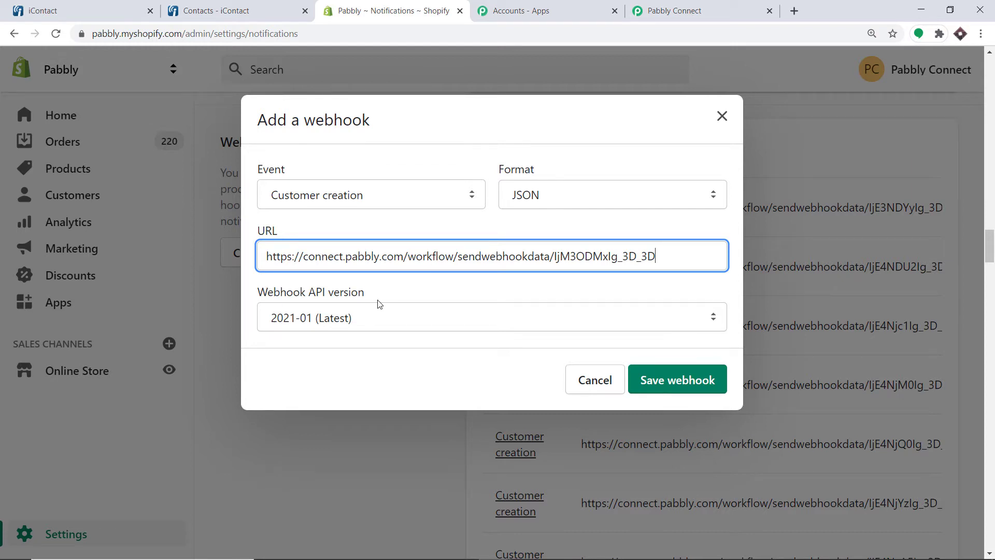
{"action": "left_click", "coordinate": [695, 390]}
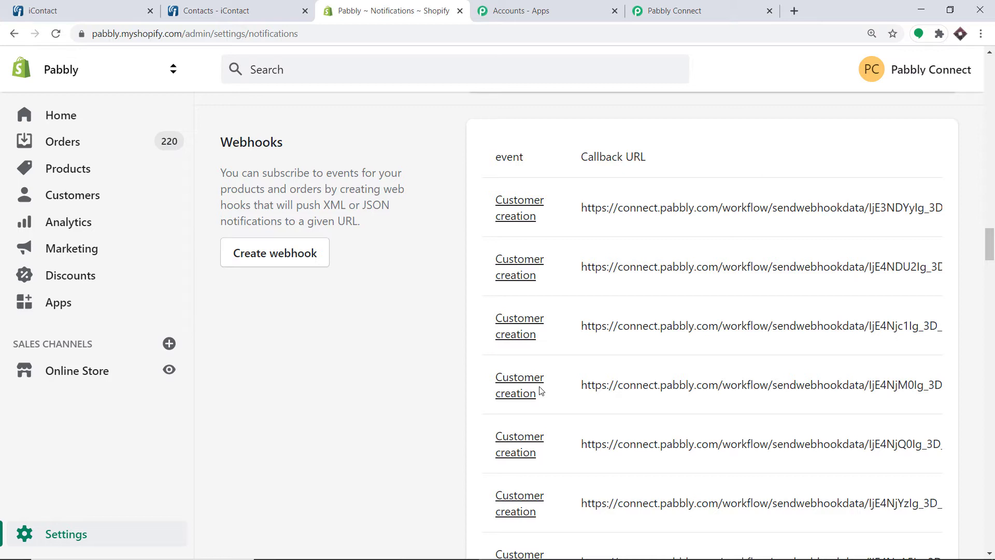
Click Capture Webhook Response in Pabbly Connect, then go back to Shopify's notifications tab
{"action": "left_click", "coordinate": [719, 6]}
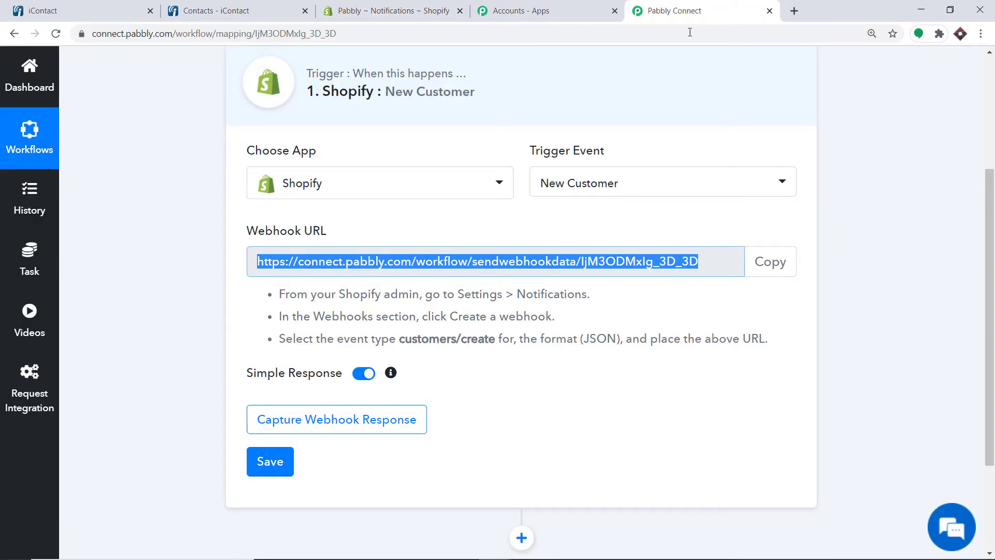
{"action": "left_click", "coordinate": [367, 419]}
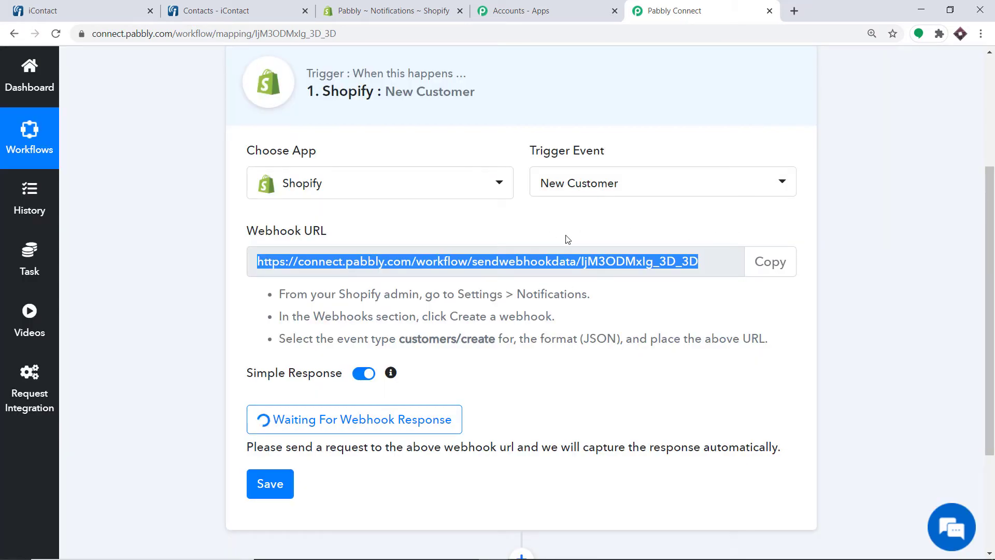
{"action": "left_click", "coordinate": [233, 6]}
{"action": "left_click", "coordinate": [344, 4]}
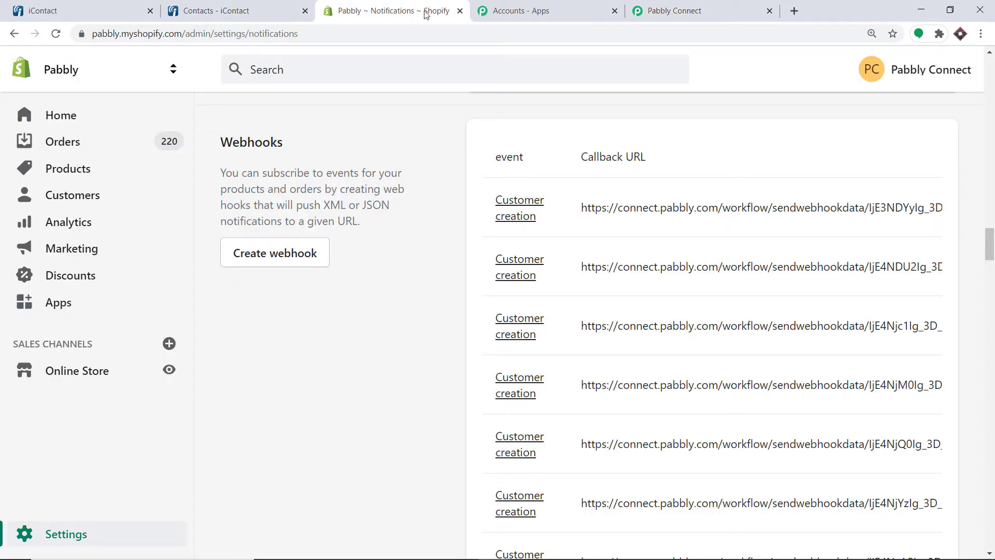
Log out of the online store and open the Create account form
{"action": "left_click", "coordinate": [168, 372]}
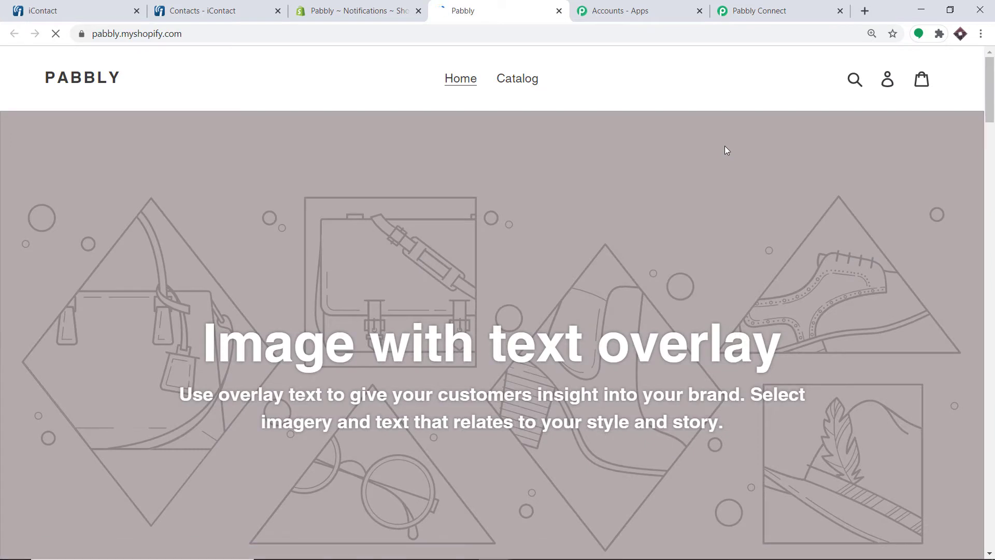
{"action": "left_click", "coordinate": [884, 85]}
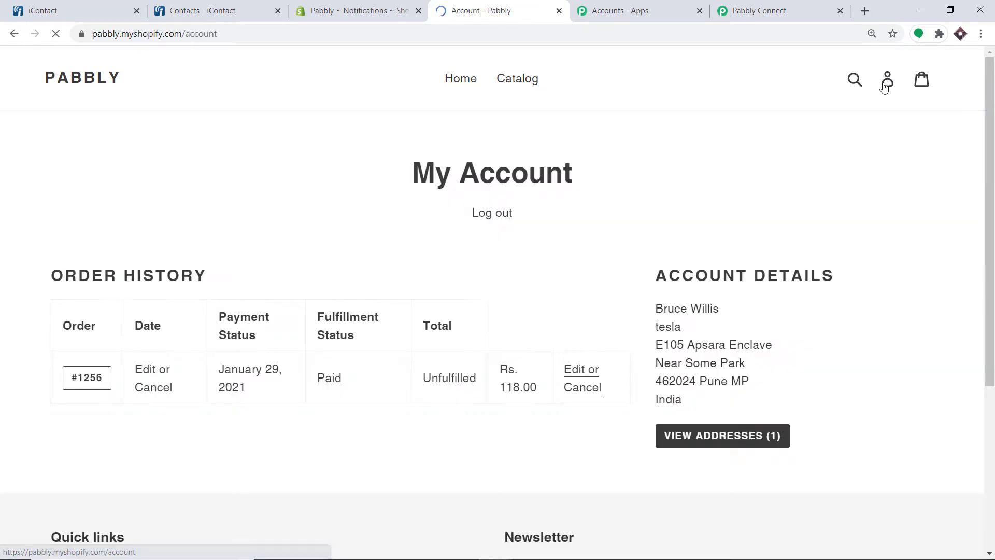
{"action": "left_click", "coordinate": [477, 214]}
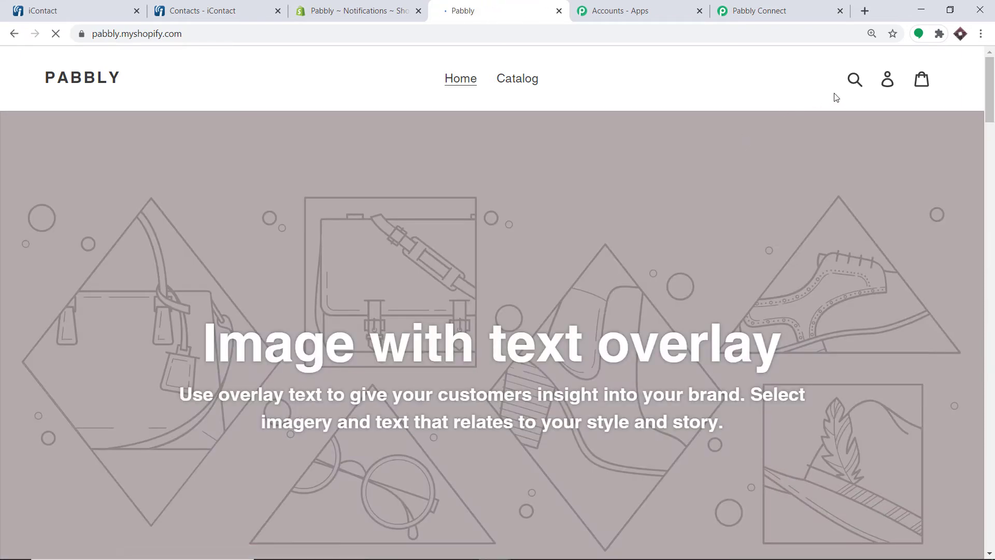
{"action": "left_click", "coordinate": [886, 83]}
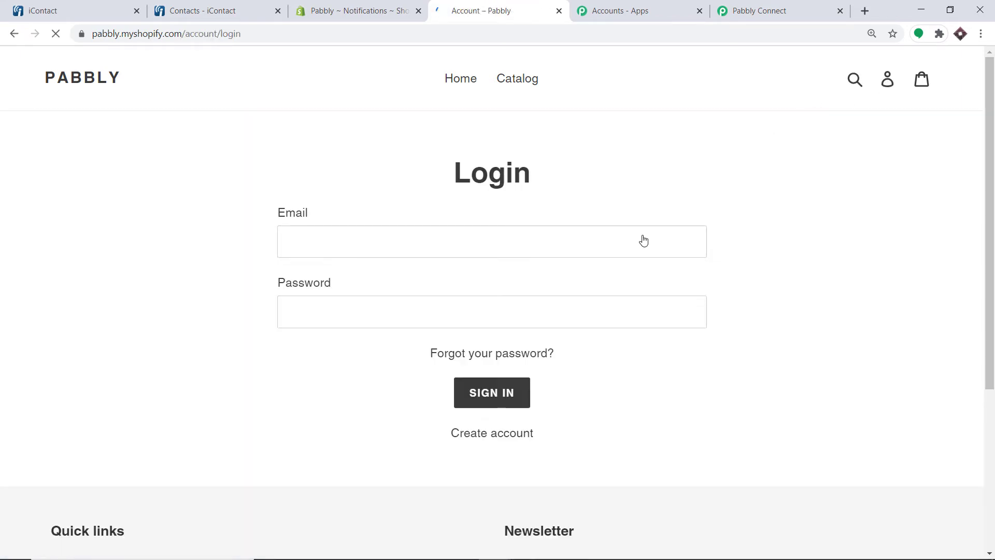
{"action": "left_click", "coordinate": [499, 442]}
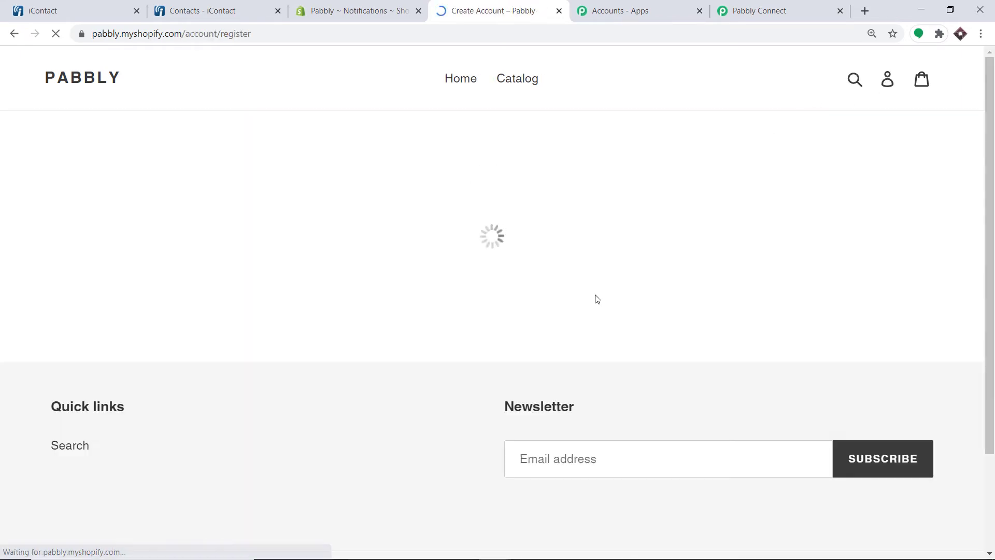
Enter the new customer's first name, last name, mobile number and e-mail address
{"action": "scroll", "coordinate": [435, 249], "scroll_direction": "down", "scroll_amount": 1}
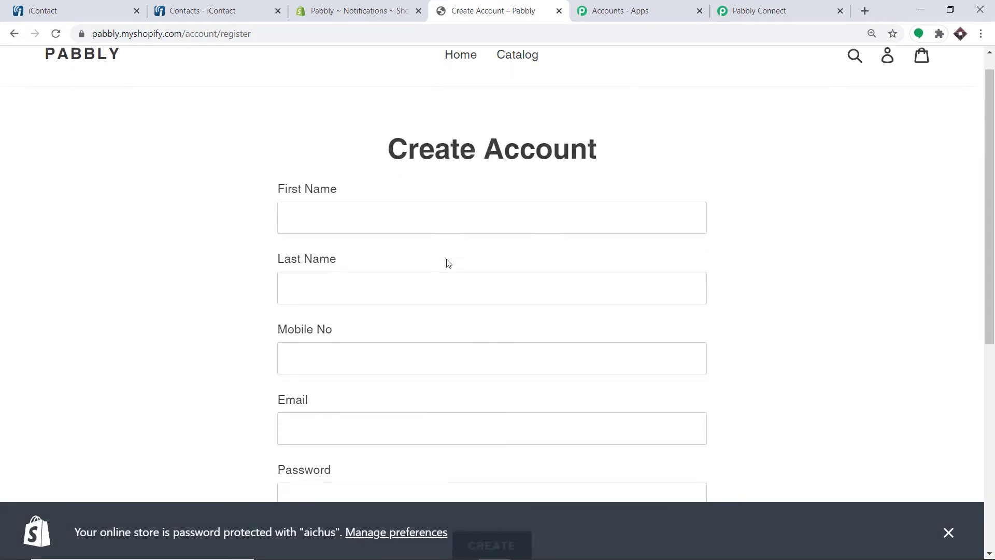
{"action": "scroll", "coordinate": [424, 188], "scroll_direction": "down", "scroll_amount": 1}
{"action": "left_click", "coordinate": [407, 113]}
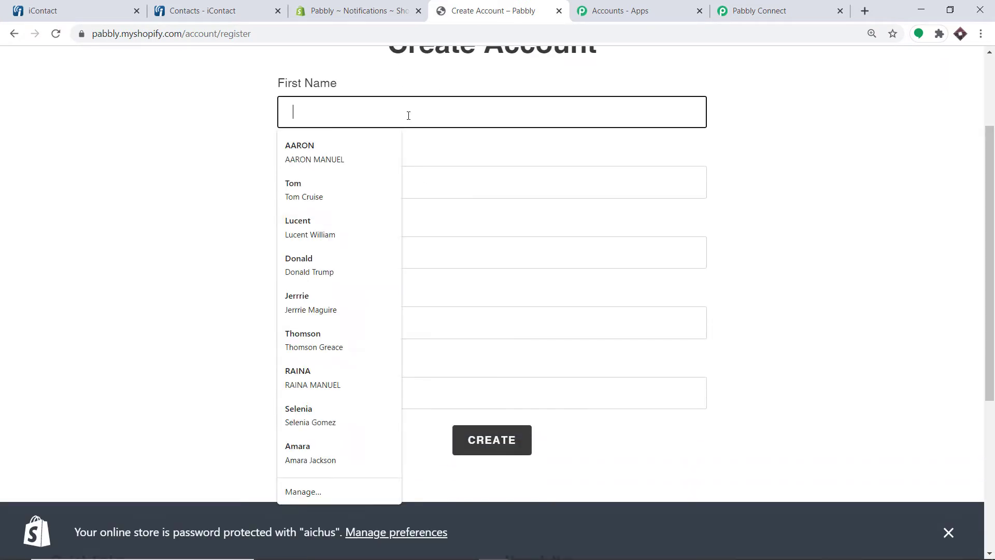
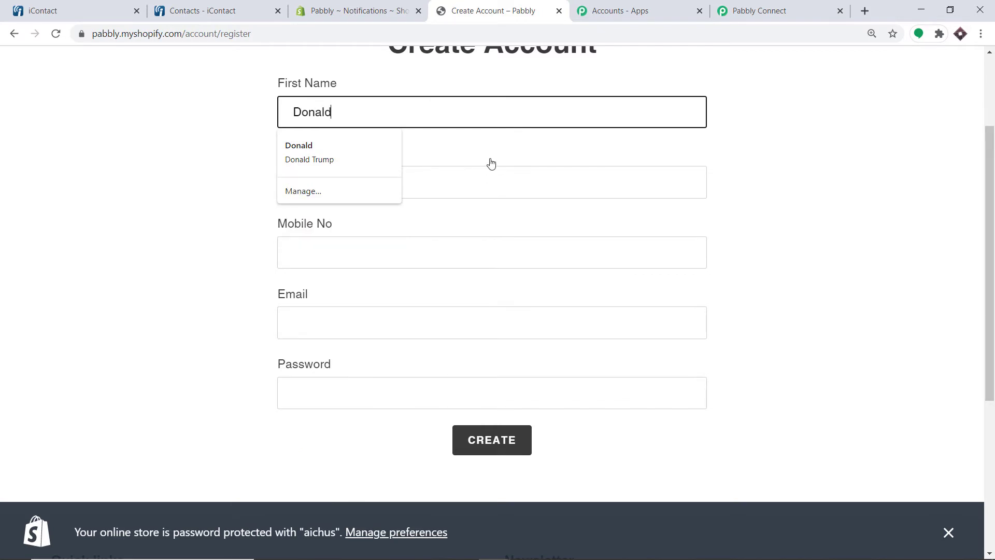
{"action": "left_click", "coordinate": [415, 173]}
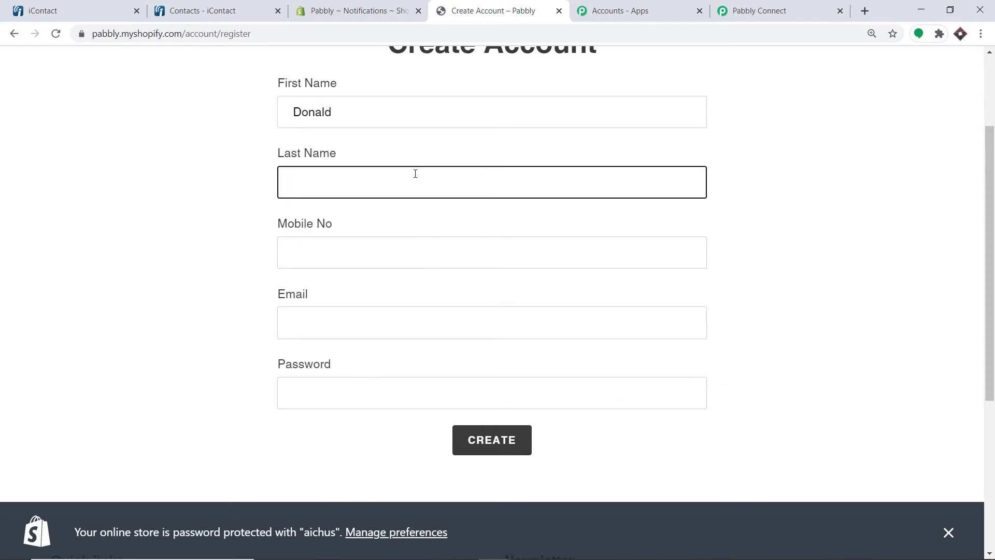
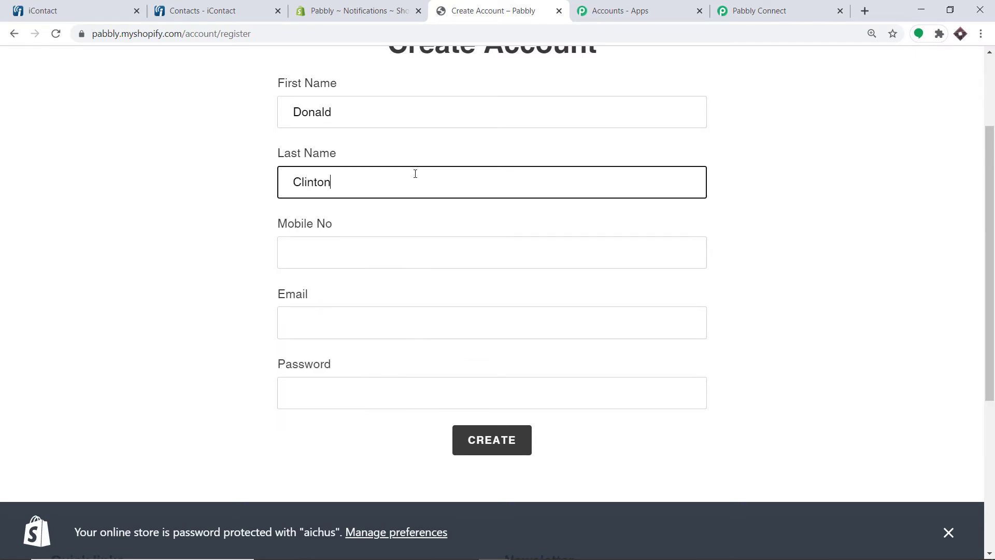
{"action": "left_click", "coordinate": [390, 252]}
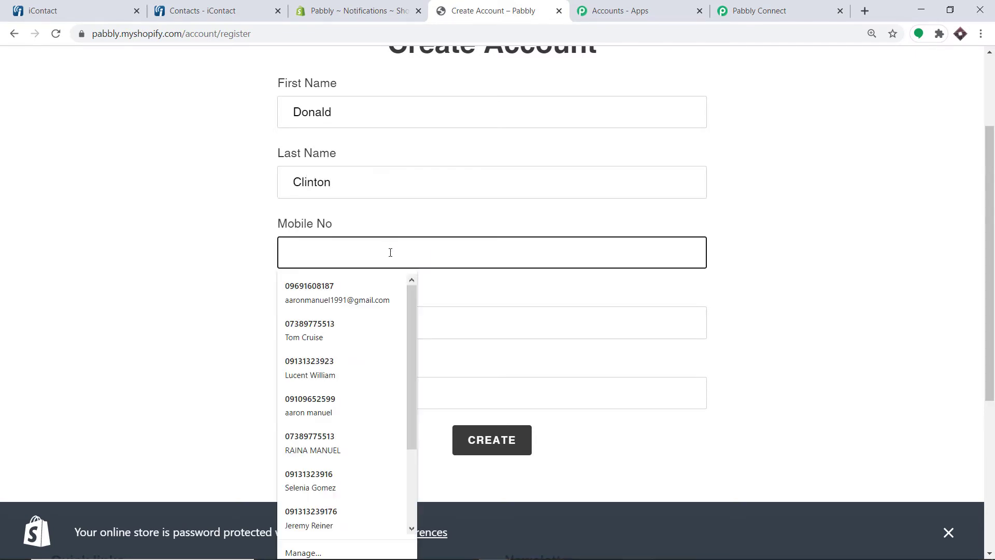
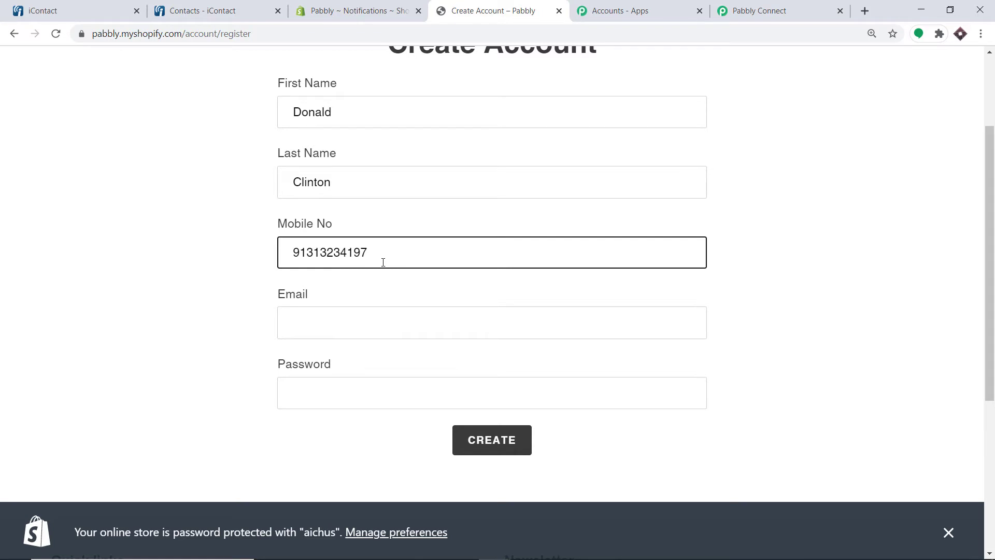
{"action": "left_click", "coordinate": [338, 320]}
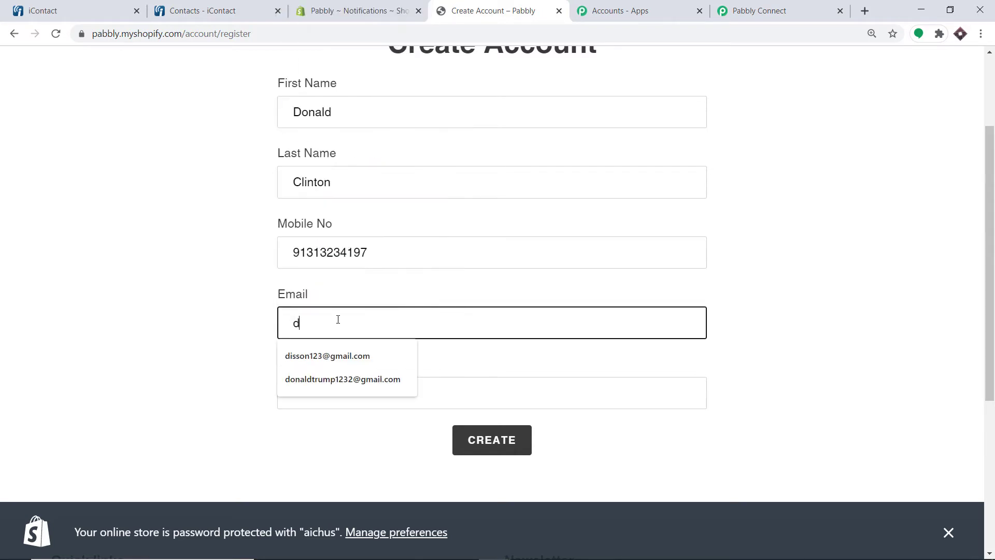
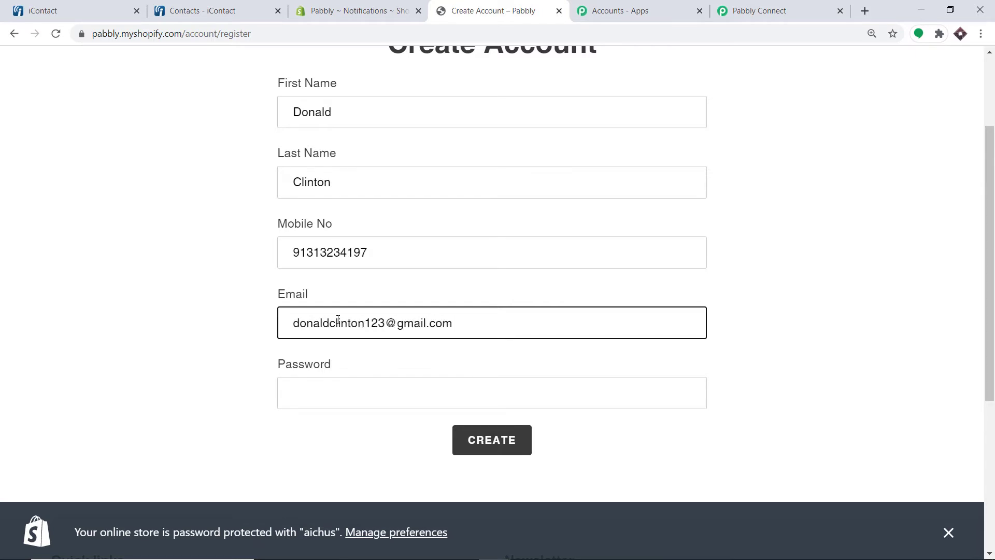
Enter a password, create the account, pass the reCAPTCHA, and return to Pabbly Connect
{"action": "scroll", "coordinate": [359, 444], "scroll_direction": "up", "scroll_amount": 1}
{"action": "scroll", "coordinate": [350, 377], "scroll_direction": "down", "scroll_amount": 1}
{"action": "left_click", "coordinate": [351, 394]}
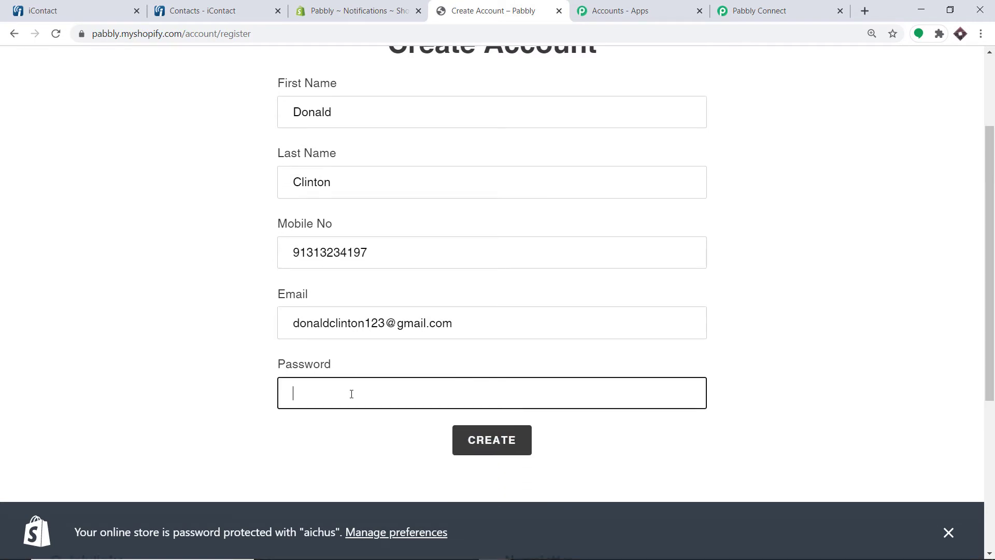
{"action": "type", "text": "12"}
{"action": "type", "text": "••••••"}
{"action": "type", "text": "•"}
{"action": "left_click", "coordinate": [485, 443]}
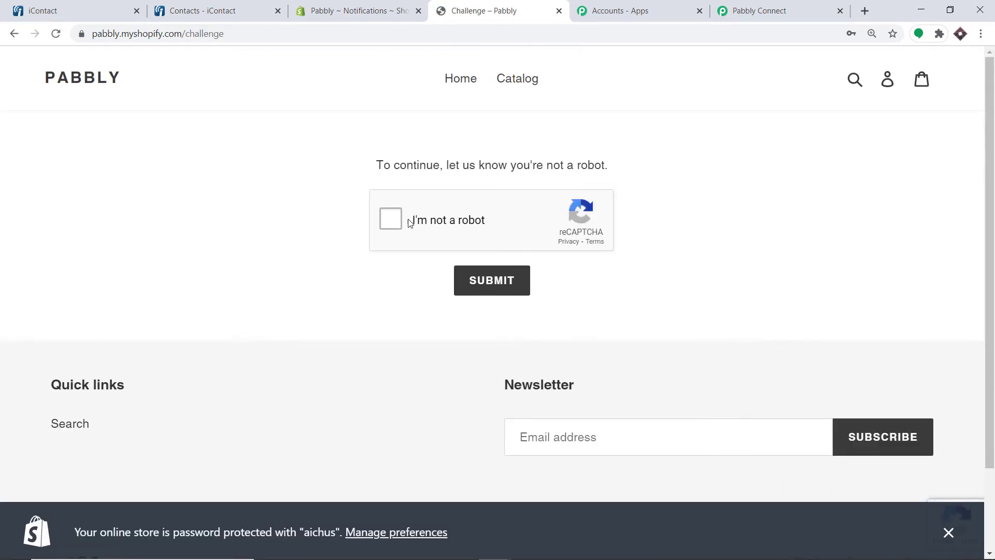
{"action": "left_click", "coordinate": [519, 283]}
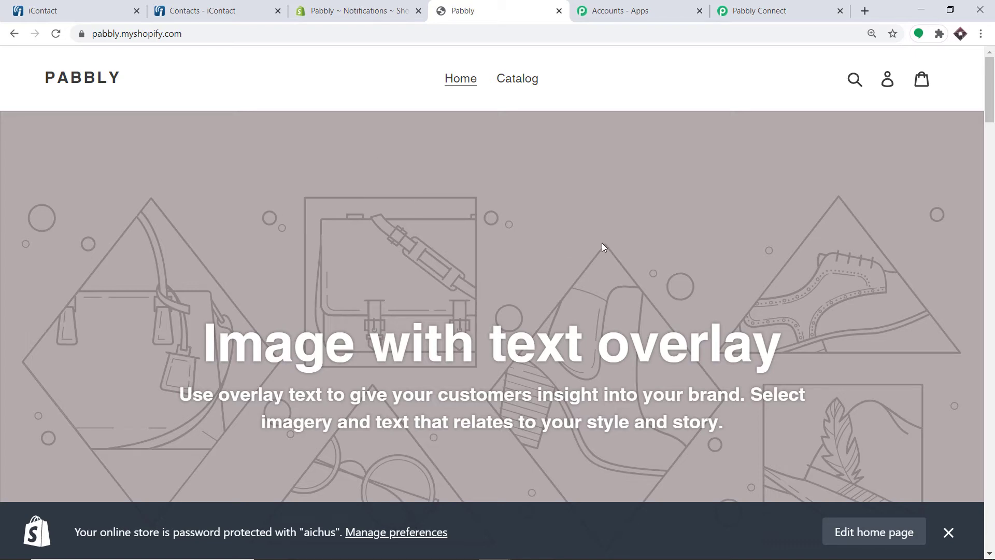
{"action": "left_click", "coordinate": [751, 8]}
Scroll through the captured webhook response fields down to the Save button and + icon
{"action": "scroll", "coordinate": [644, 171], "scroll_direction": "down", "scroll_amount": 4}
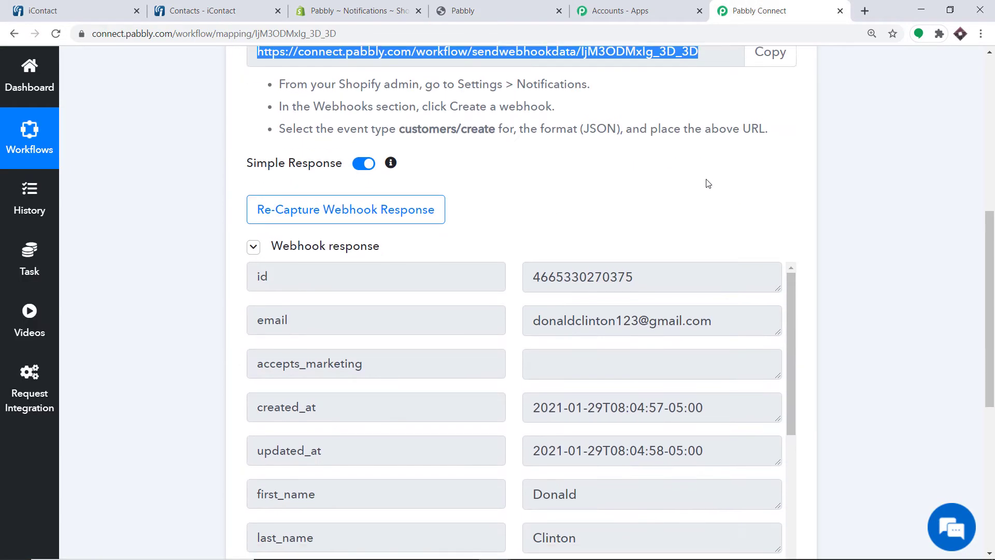
{"action": "scroll", "coordinate": [708, 183], "scroll_direction": "down", "scroll_amount": 4}
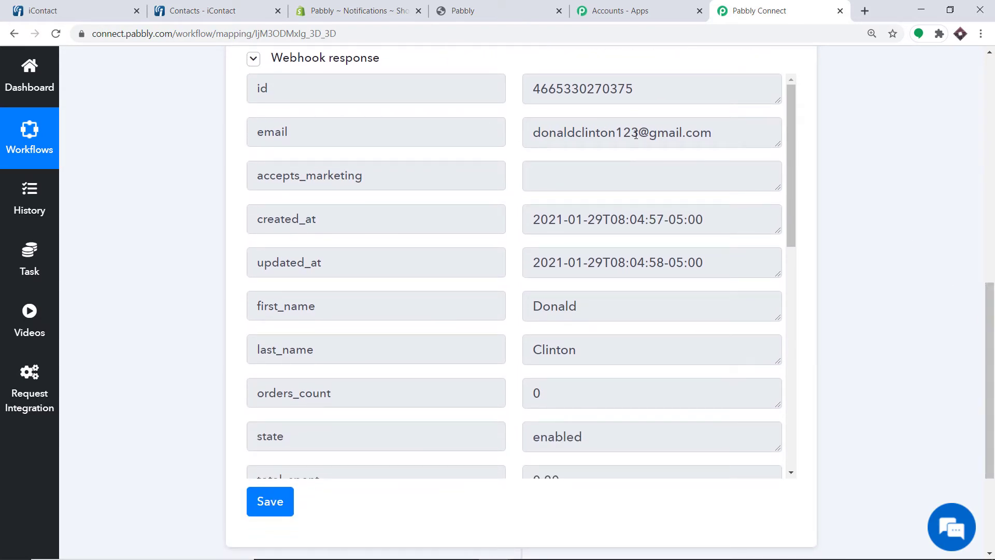
{"action": "scroll", "coordinate": [614, 185], "scroll_direction": "down", "scroll_amount": 3}
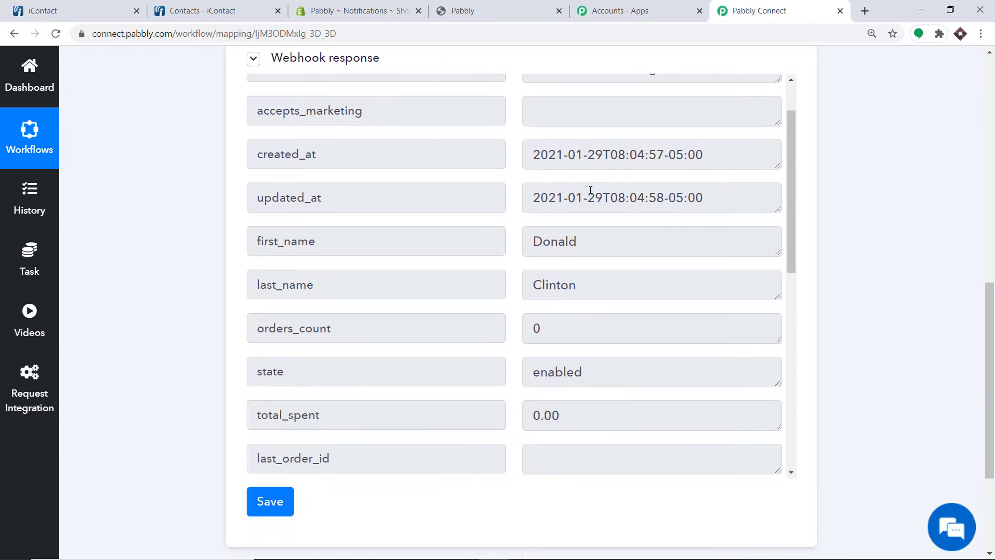
{"action": "scroll", "coordinate": [583, 179], "scroll_direction": "down", "scroll_amount": 1}
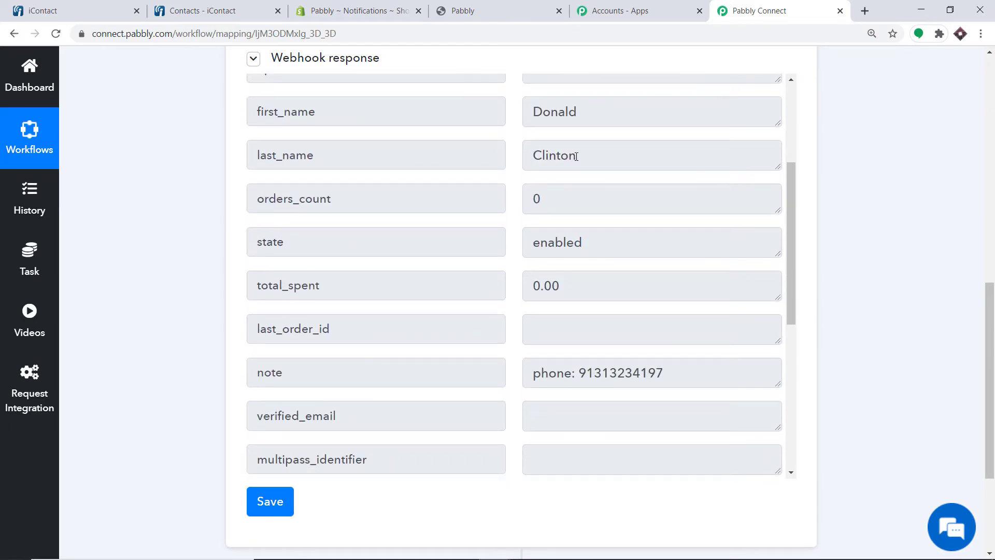
{"action": "scroll", "coordinate": [584, 182], "scroll_direction": "down", "scroll_amount": 1}
{"action": "scroll", "coordinate": [601, 298], "scroll_direction": "down", "scroll_amount": 1}
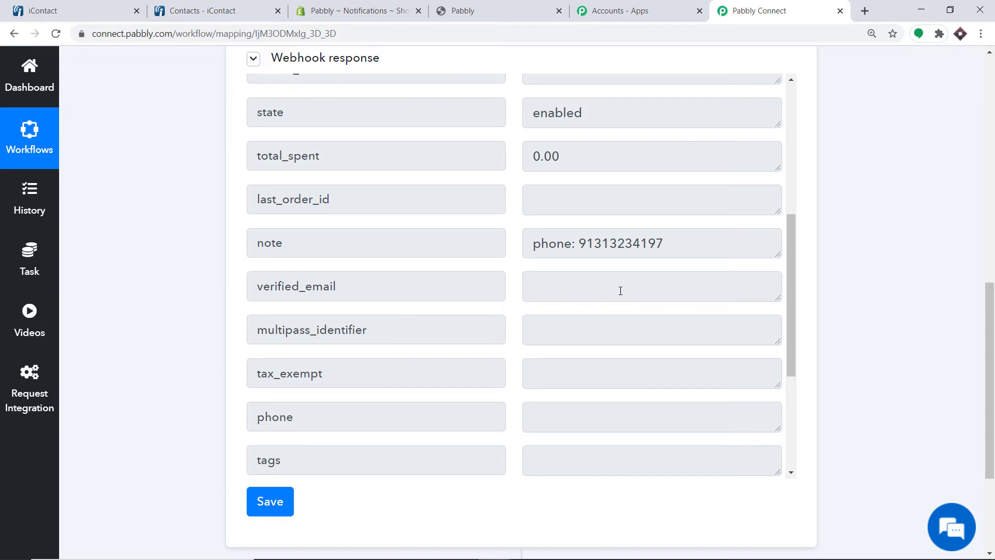
{"action": "scroll", "coordinate": [990, 302], "scroll_direction": "down", "scroll_amount": 4}
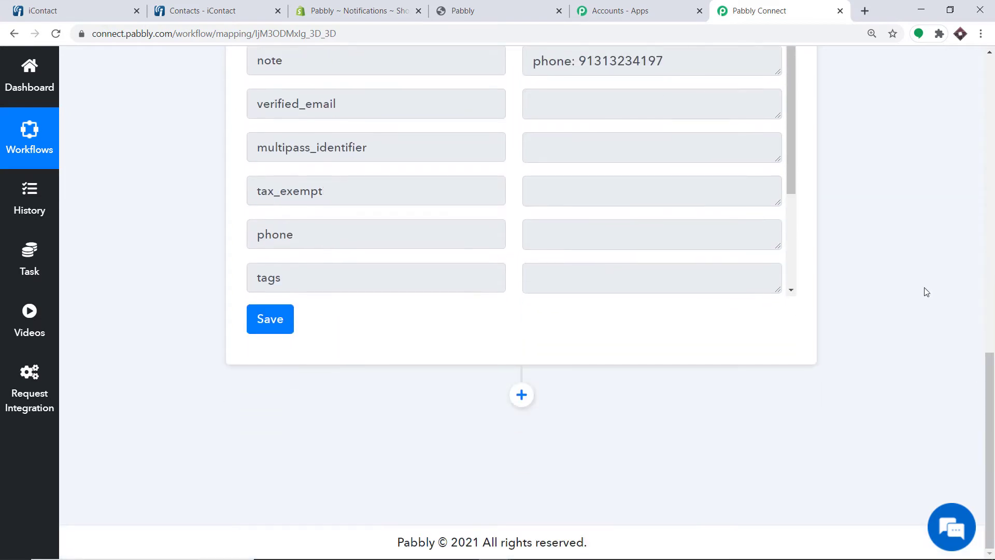
Add an action step using iContact with the Create Contact event
{"action": "left_click", "coordinate": [522, 395]}
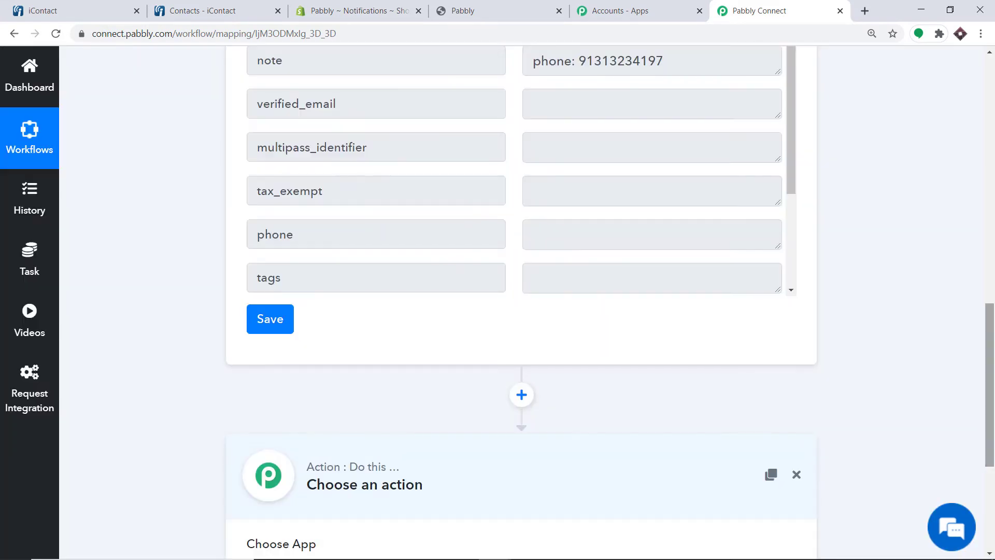
{"action": "scroll", "coordinate": [992, 434], "scroll_direction": "down", "scroll_amount": 3}
{"action": "scroll", "coordinate": [992, 434], "scroll_direction": "down", "scroll_amount": 1}
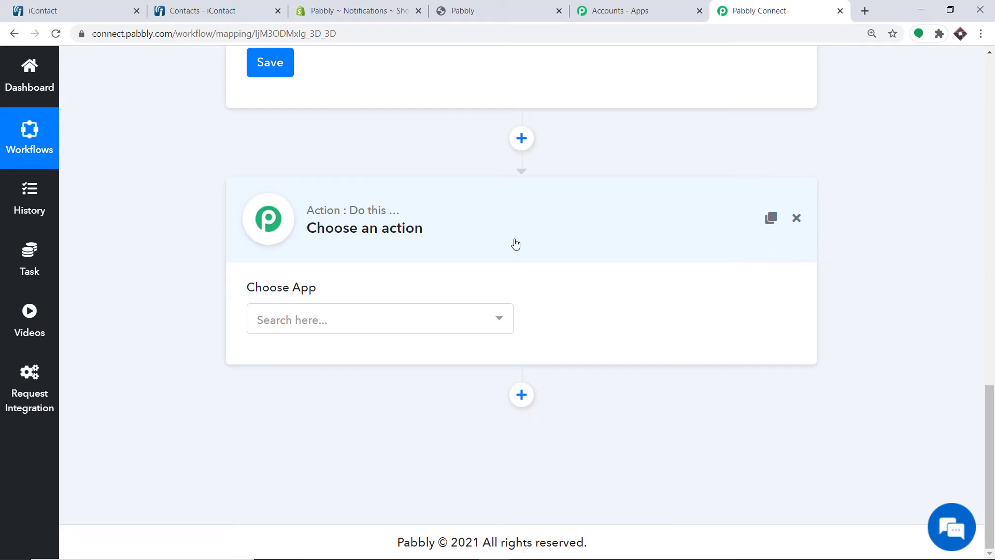
{"action": "left_click", "coordinate": [346, 326]}
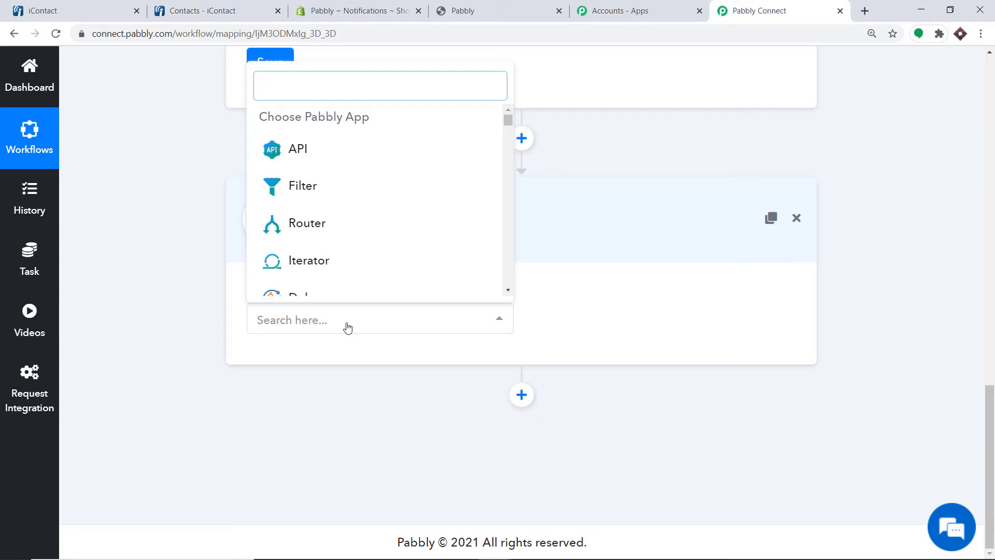
{"action": "type", "text": "icon"}
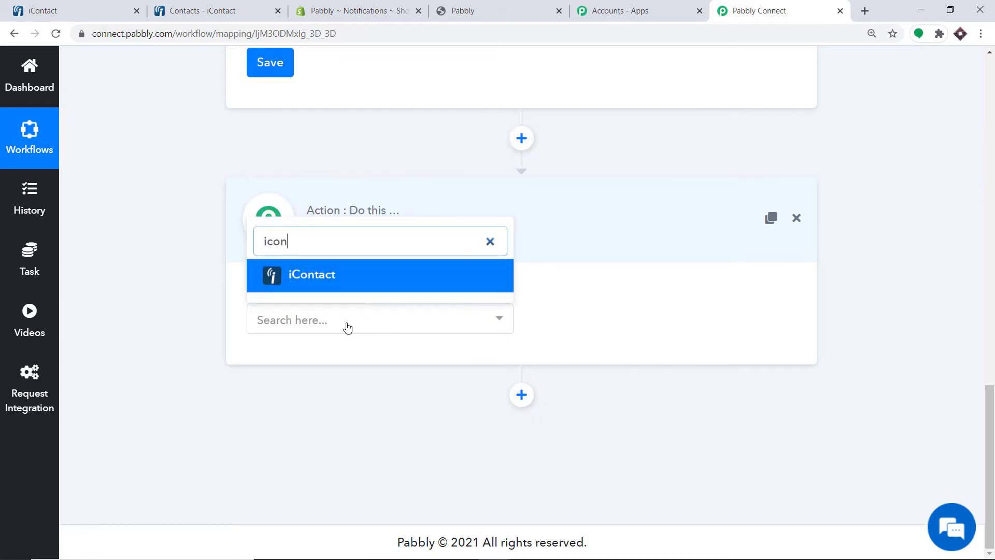
{"action": "type", "text": "t"}
{"action": "left_click", "coordinate": [356, 275]}
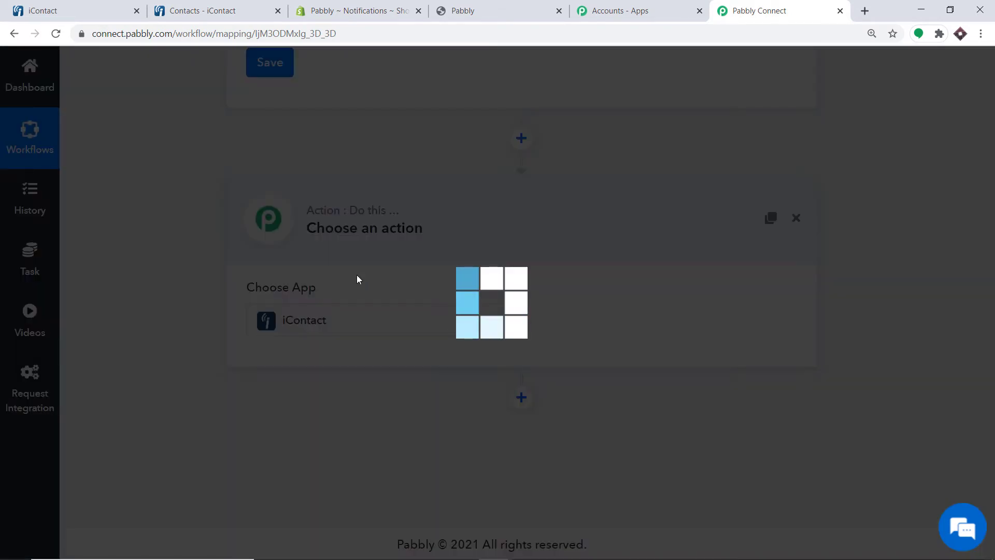
{"action": "left_click", "coordinate": [563, 315]}
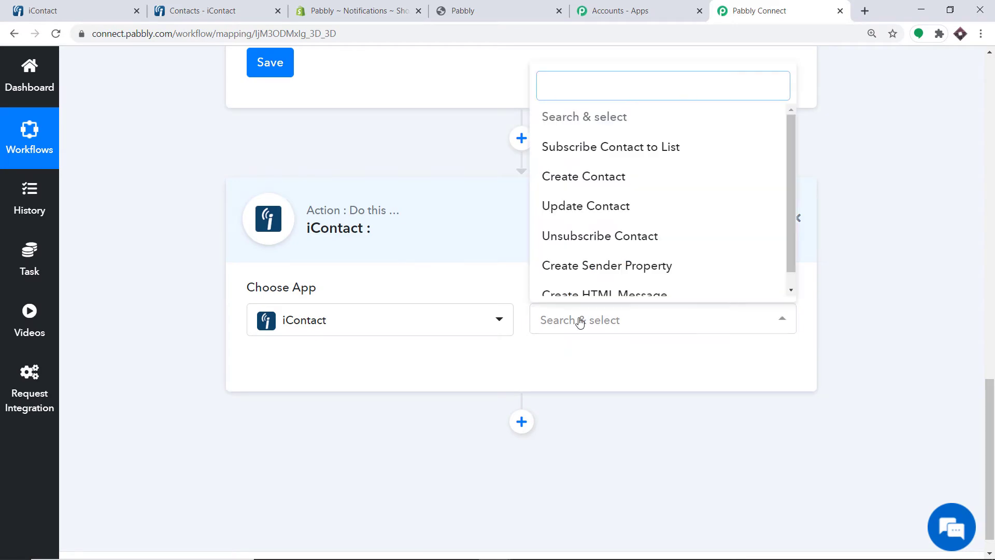
{"action": "left_click", "coordinate": [568, 179]}
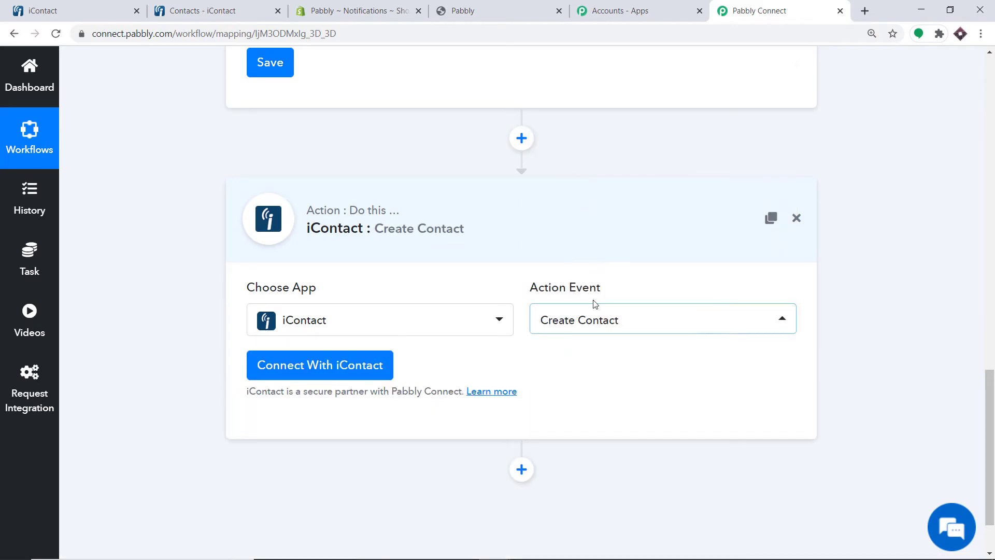
{"action": "left_click", "coordinate": [596, 330]}
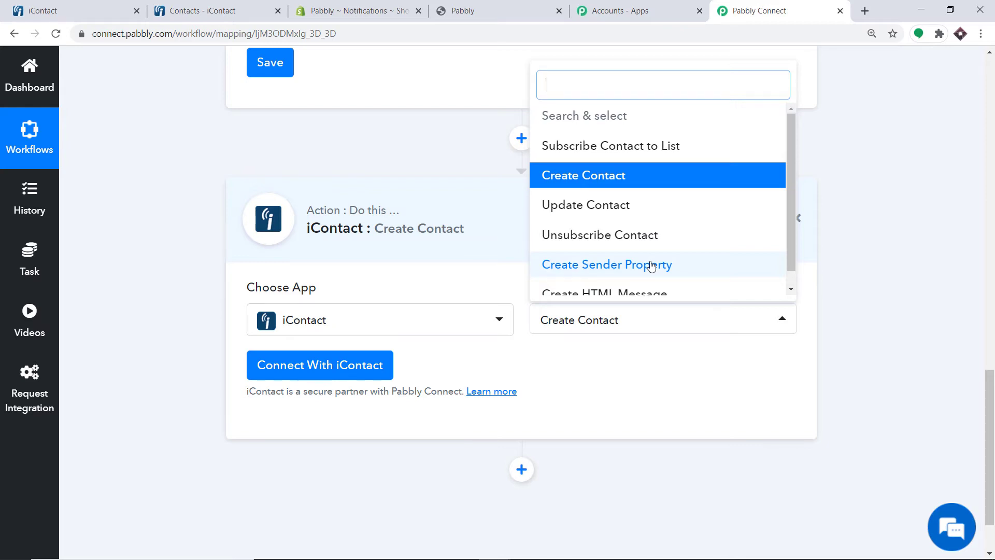
{"action": "left_click", "coordinate": [608, 390]}
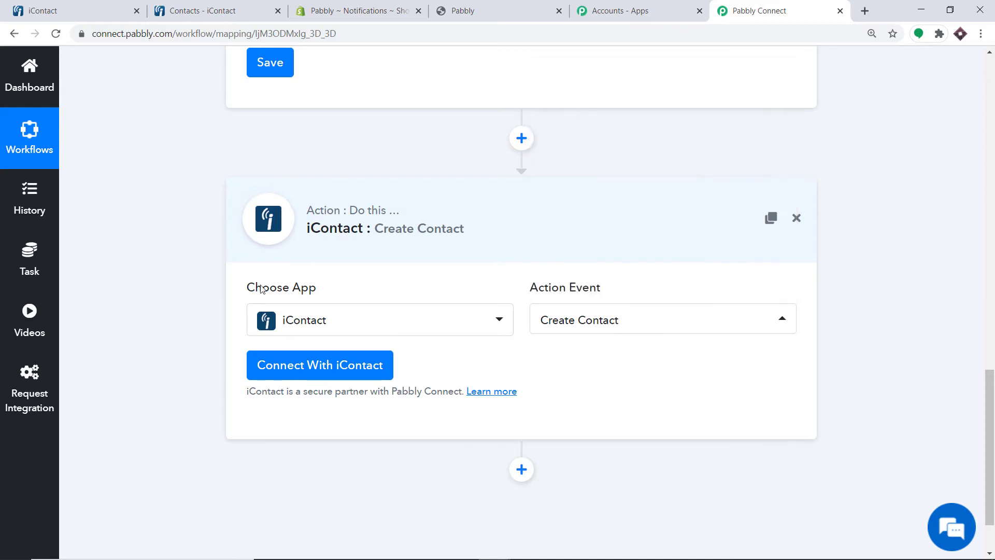
Start Connect With iContact to open the new credentials form, then go to iContact
{"action": "left_click", "coordinate": [264, 366]}
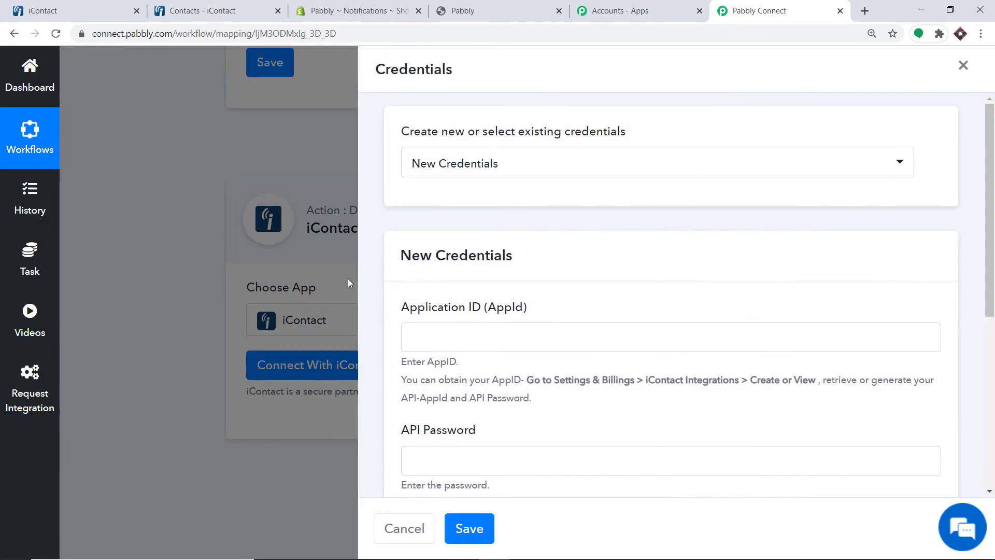
{"action": "scroll", "coordinate": [577, 161], "scroll_direction": "down", "scroll_amount": 1}
{"action": "scroll", "coordinate": [456, 171], "scroll_direction": "down", "scroll_amount": 1}
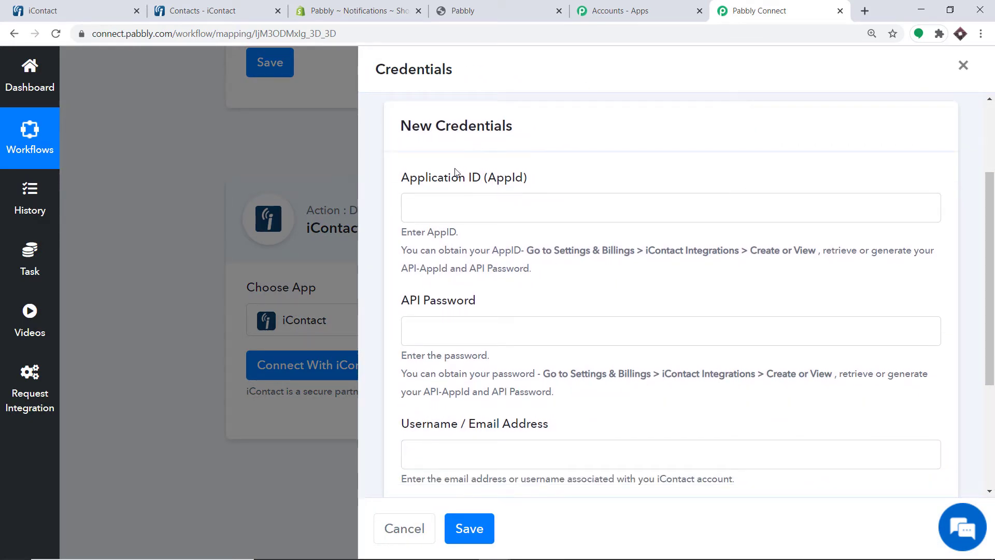
{"action": "scroll", "coordinate": [523, 182], "scroll_direction": "down", "scroll_amount": 2}
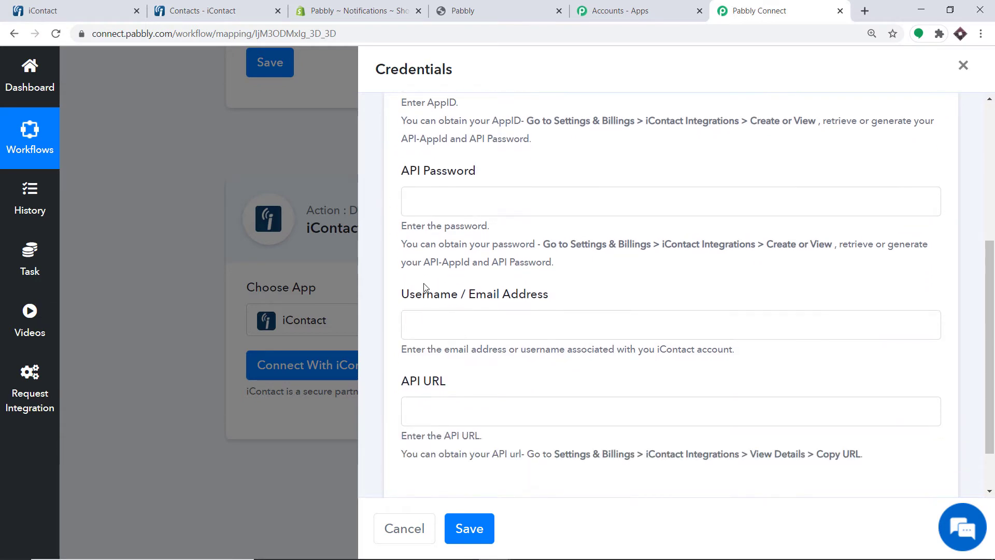
{"action": "scroll", "coordinate": [544, 302], "scroll_direction": "down", "scroll_amount": 1}
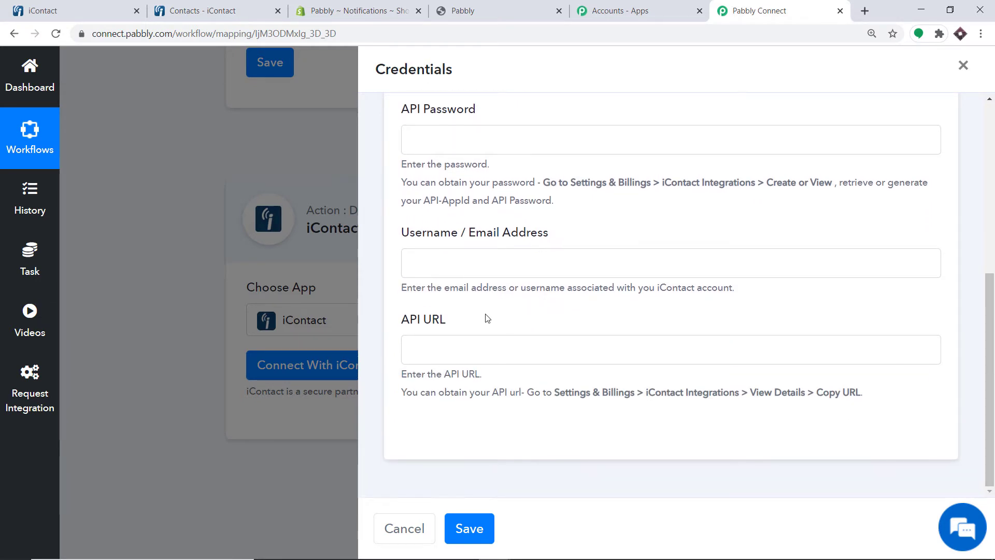
{"action": "scroll", "coordinate": [487, 306], "scroll_direction": "up", "scroll_amount": 3}
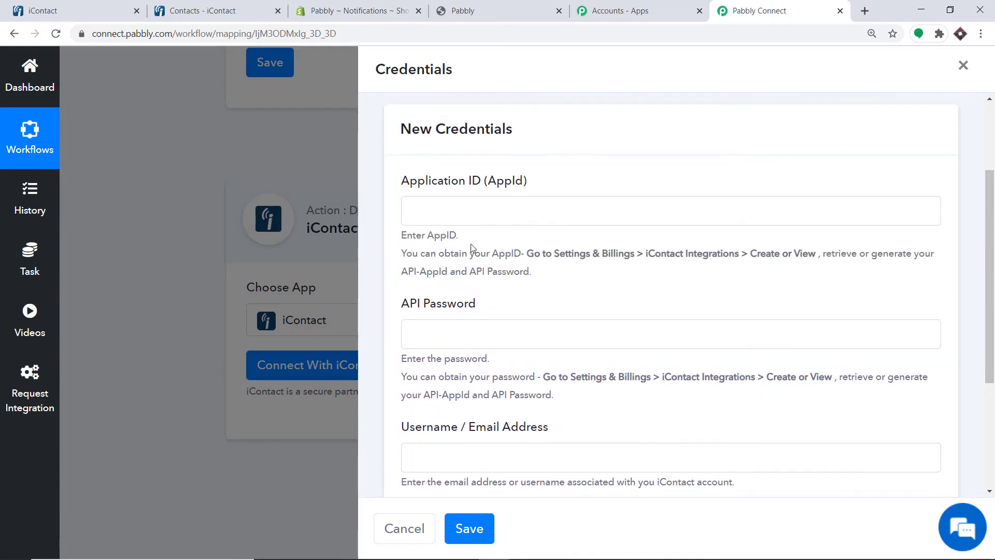
{"action": "left_click", "coordinate": [59, 11]}
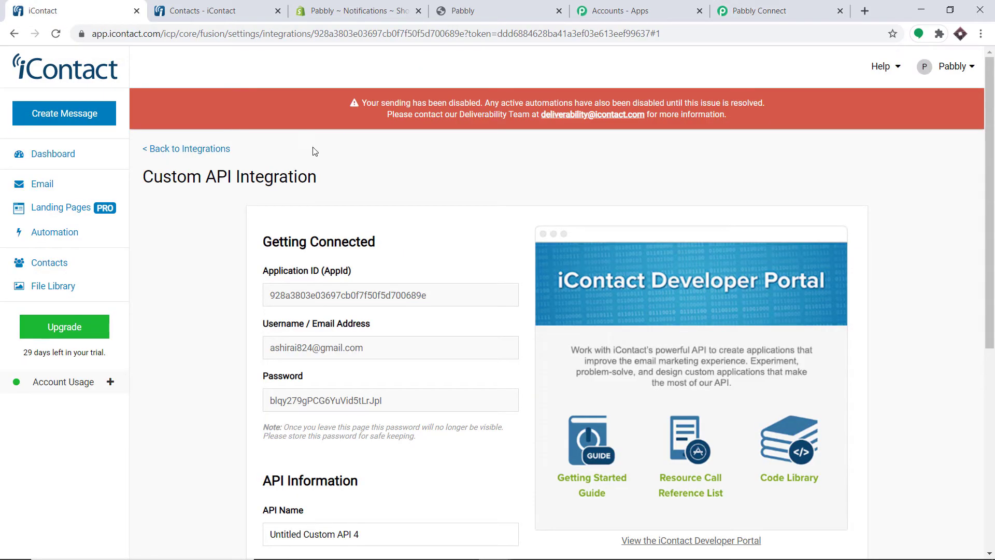
Under Settings and Billing > iContact Integrations, create a new custom API integration
{"action": "left_click", "coordinate": [956, 70]}
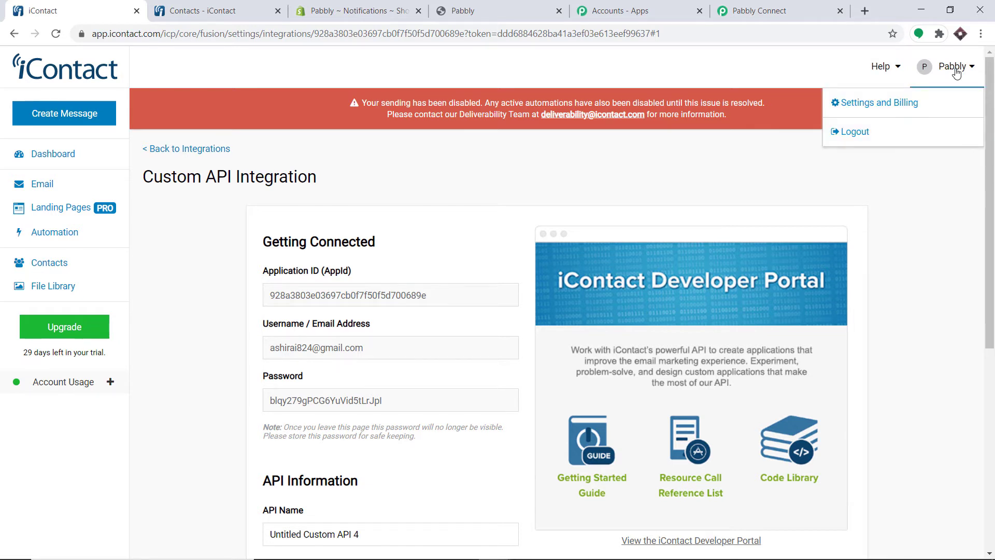
{"action": "left_click", "coordinate": [845, 113]}
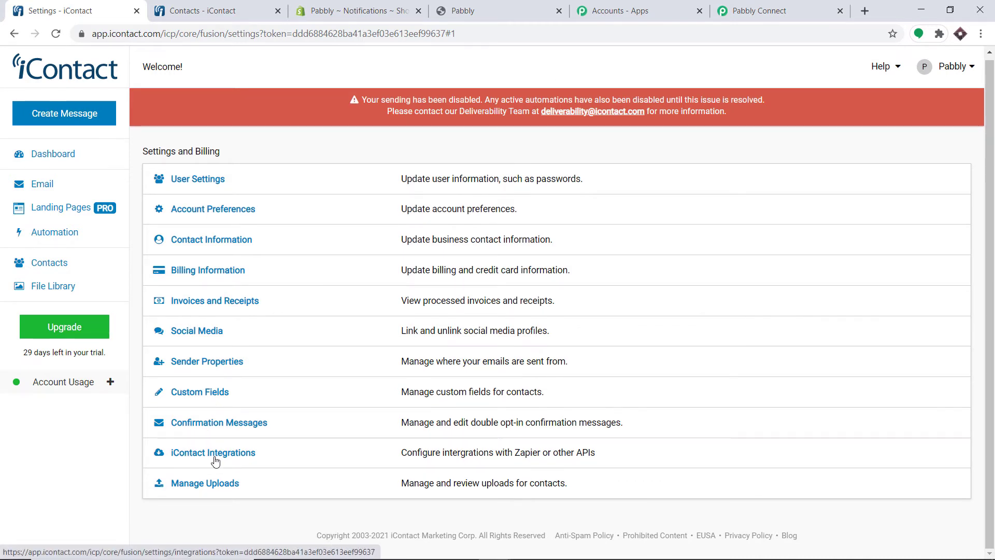
{"action": "left_click", "coordinate": [216, 461]}
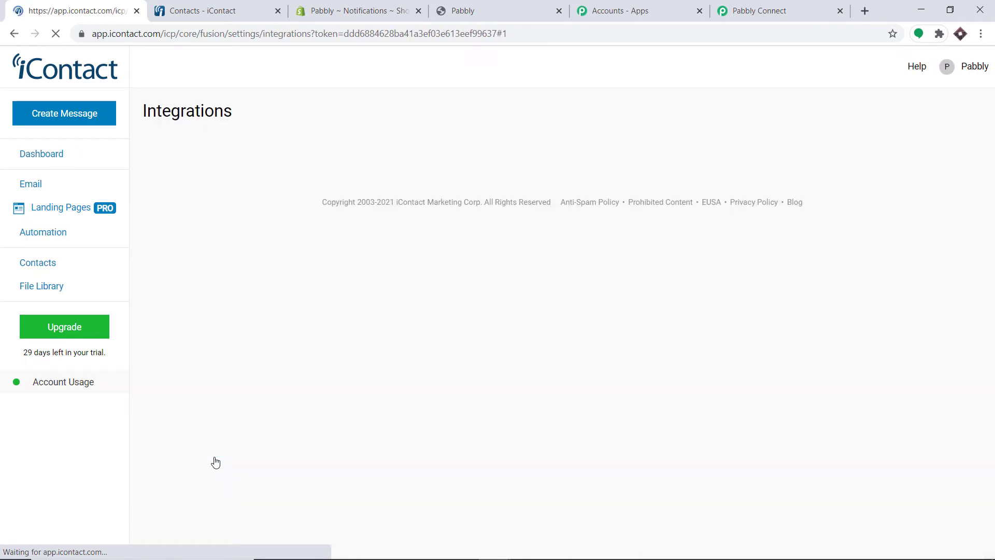
{"action": "scroll", "coordinate": [554, 221], "scroll_direction": "down", "scroll_amount": 8}
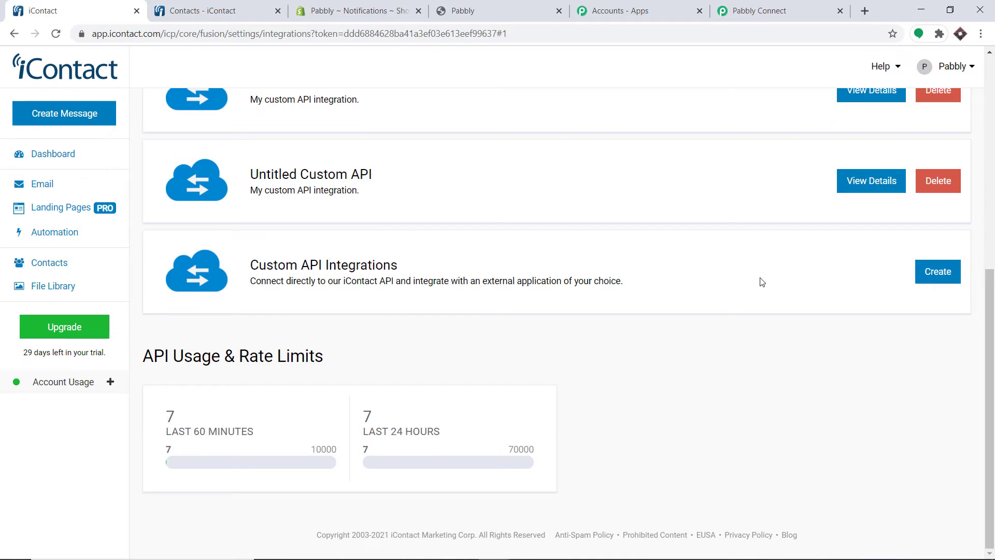
{"action": "left_click", "coordinate": [935, 279]}
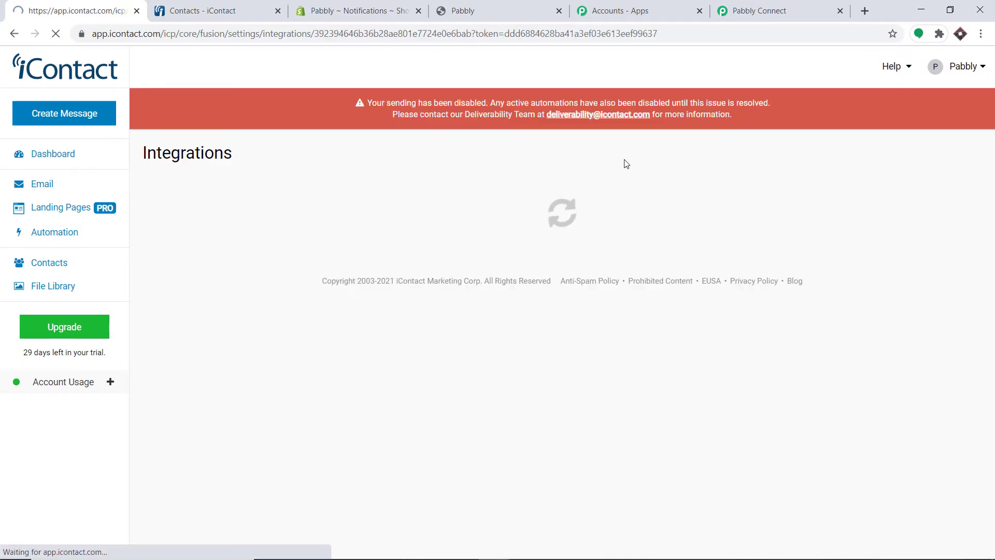
Copy the integration's Application ID and bring up paste in Pabbly's credentials form
{"action": "scroll", "coordinate": [562, 163], "scroll_direction": "down", "scroll_amount": 3}
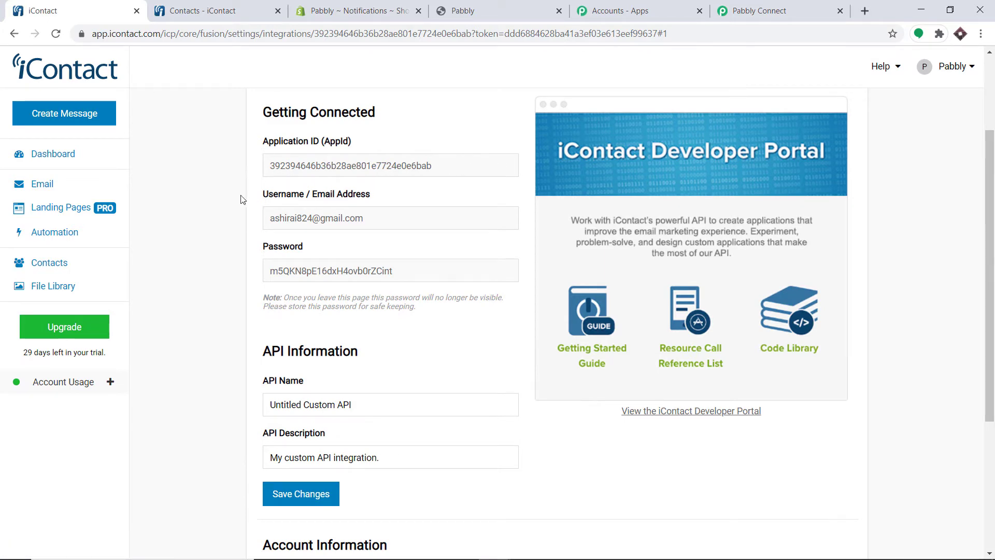
{"action": "scroll", "coordinate": [337, 277], "scroll_direction": "down", "scroll_amount": 4}
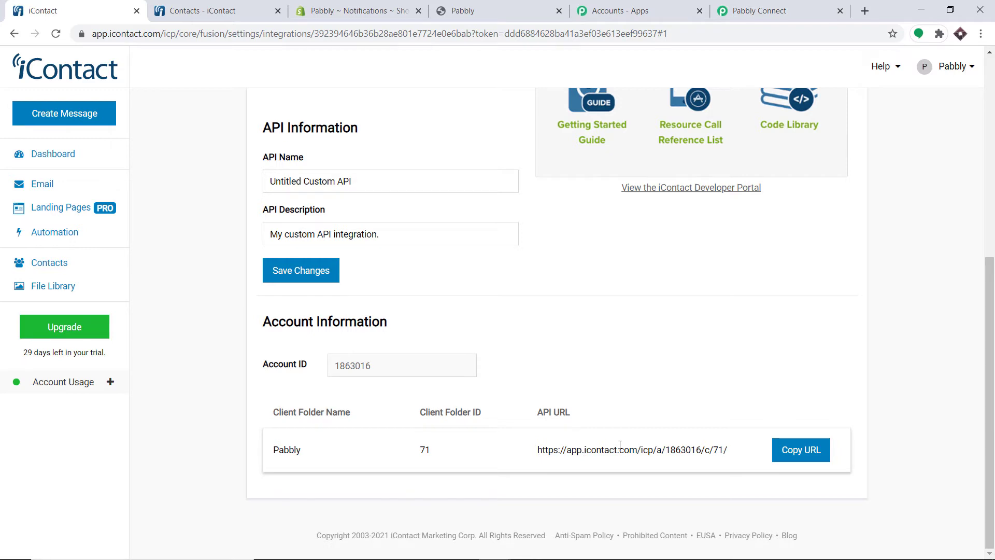
{"action": "scroll", "coordinate": [523, 306], "scroll_direction": "up", "scroll_amount": 5}
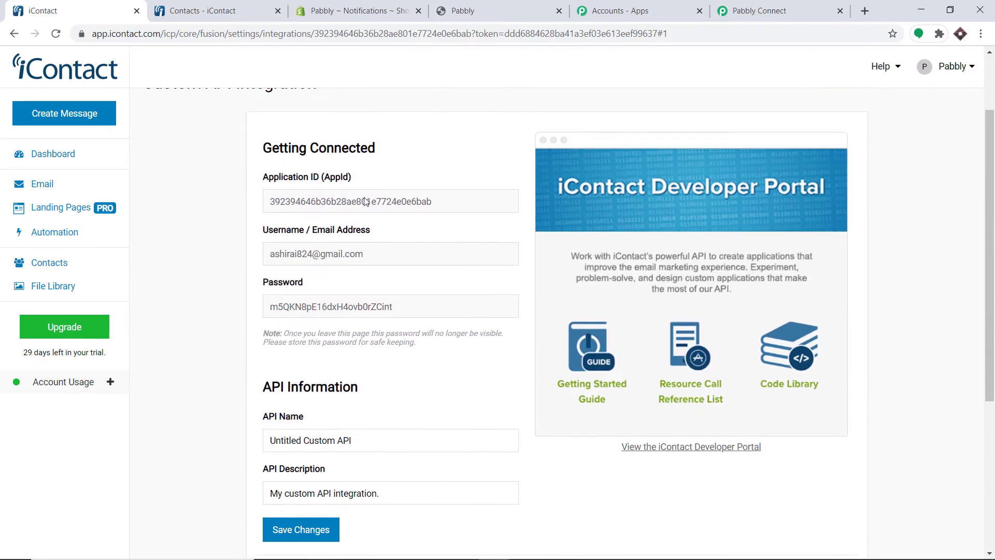
{"action": "double_click", "coordinate": [318, 202]}
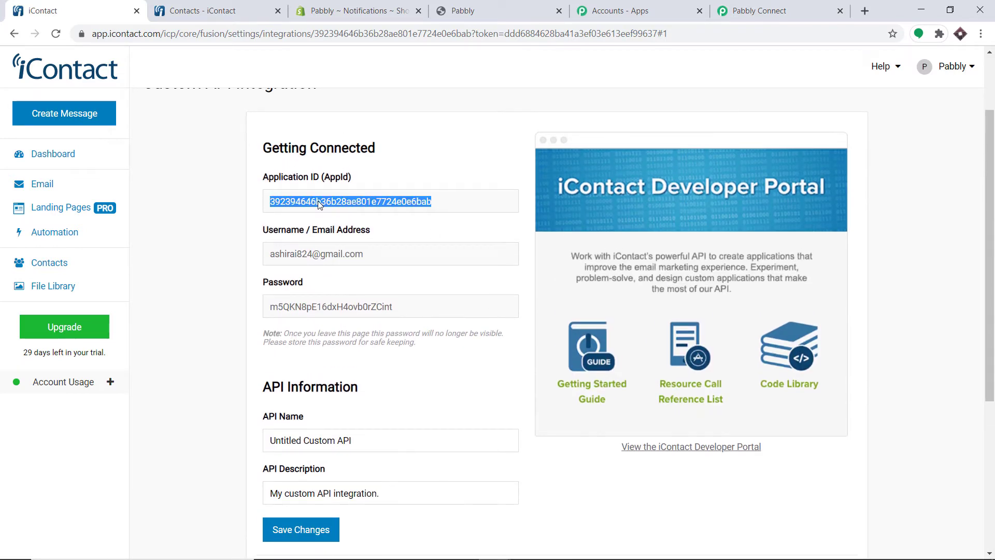
{"action": "right_click", "coordinate": [318, 200]}
{"action": "left_click", "coordinate": [343, 250]}
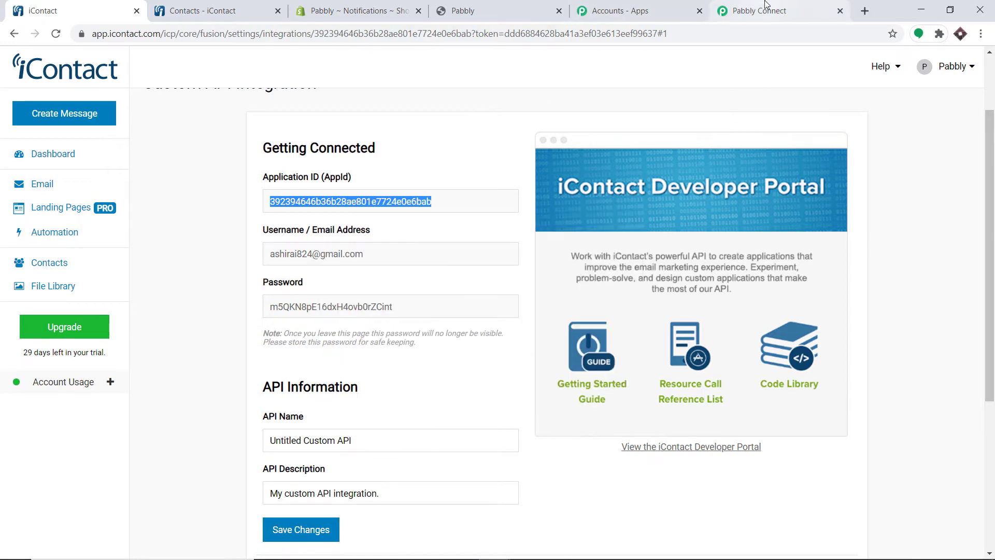
{"action": "left_click", "coordinate": [725, 11]}
{"action": "right_click", "coordinate": [455, 211]}
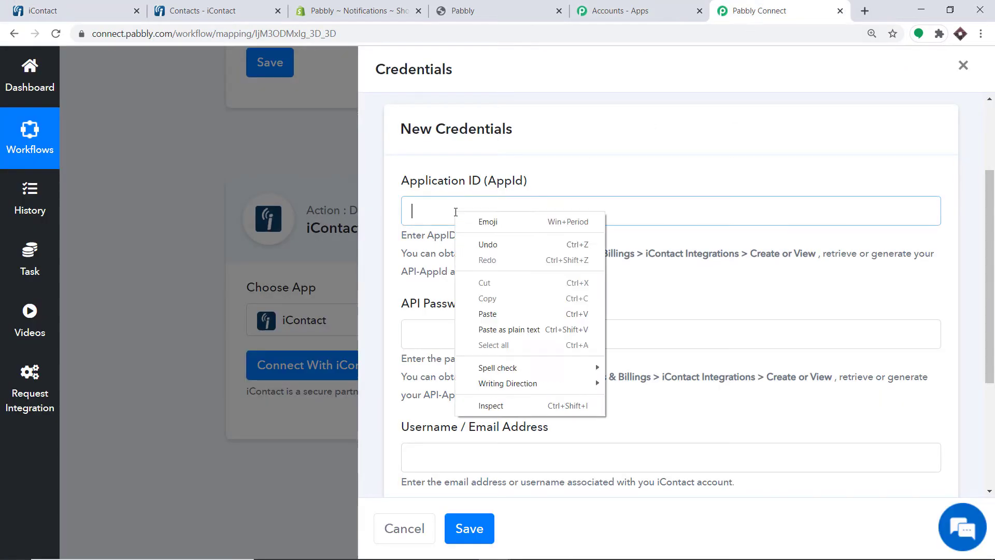
Paste the Application ID, then copy the iContact API password into API Password
{"action": "left_click", "coordinate": [483, 313]}
{"action": "scroll", "coordinate": [463, 319], "scroll_direction": "down", "scroll_amount": 3}
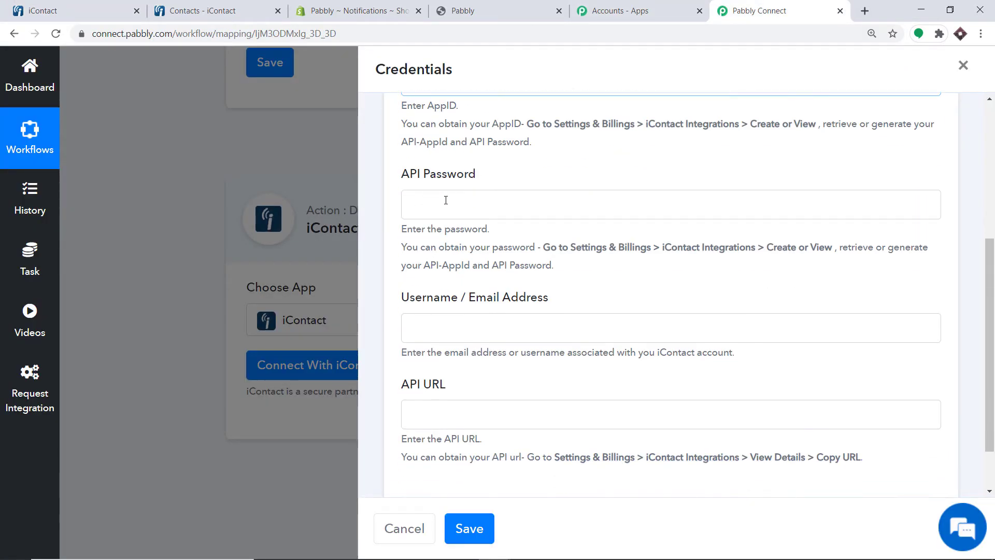
{"action": "left_click", "coordinate": [78, 7]}
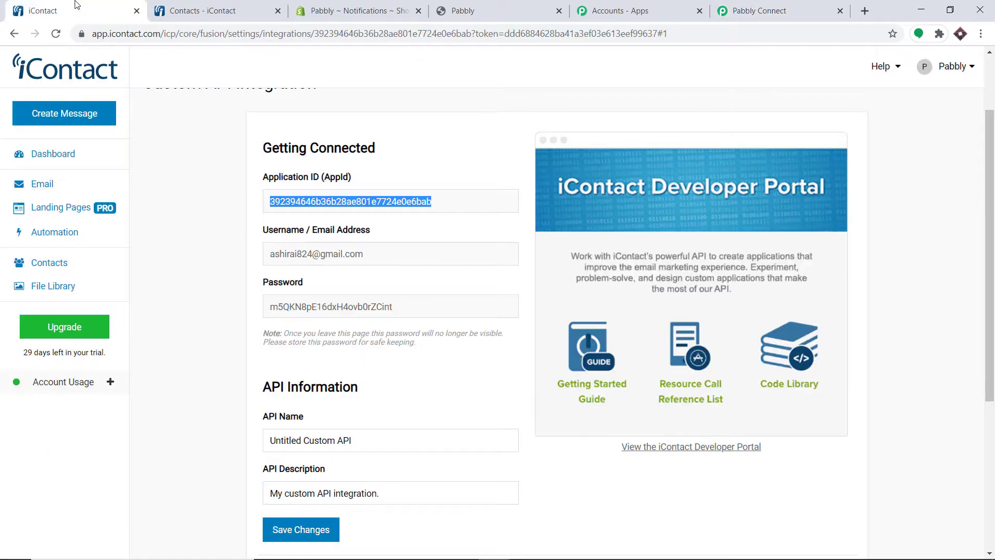
{"action": "scroll", "coordinate": [326, 277], "scroll_direction": "down", "scroll_amount": 1}
{"action": "double_click", "coordinate": [324, 246]}
{"action": "right_click", "coordinate": [325, 244]}
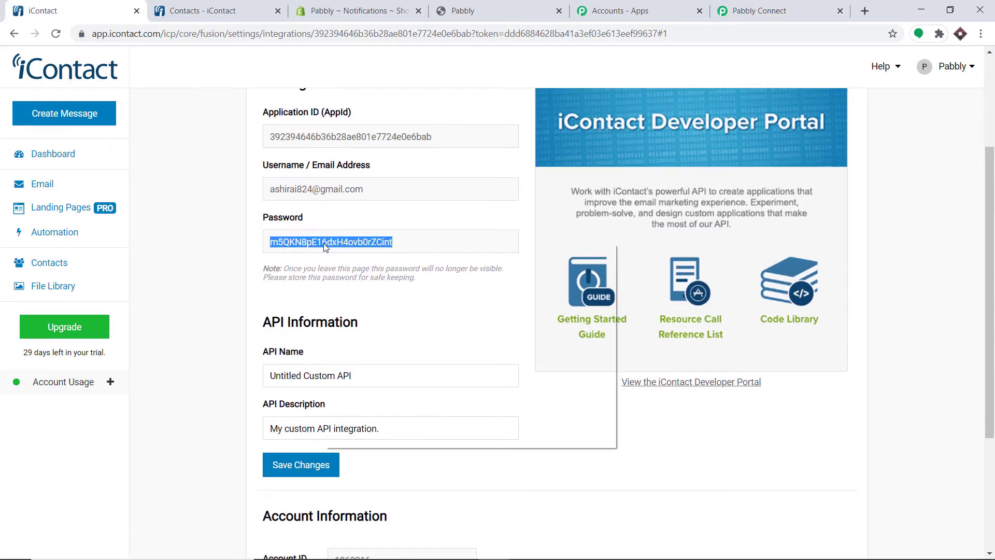
{"action": "left_click", "coordinate": [361, 293]}
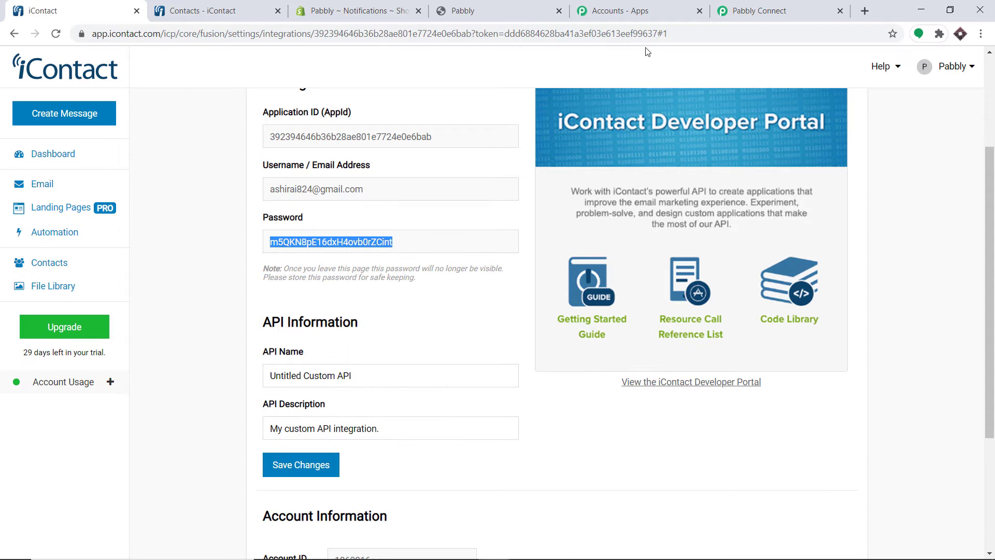
{"action": "left_click", "coordinate": [767, 10]}
{"action": "right_click", "coordinate": [454, 202]}
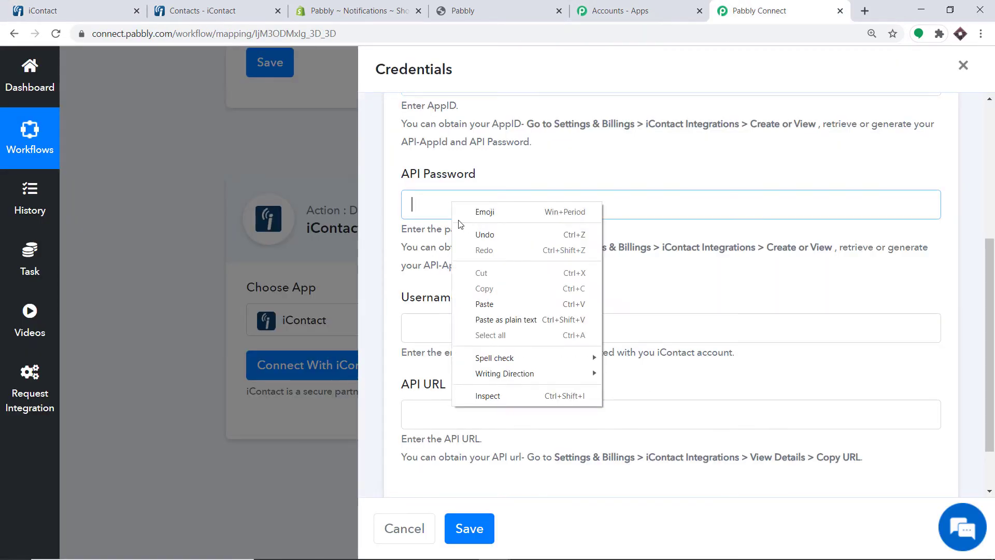
{"action": "left_click", "coordinate": [499, 300]}
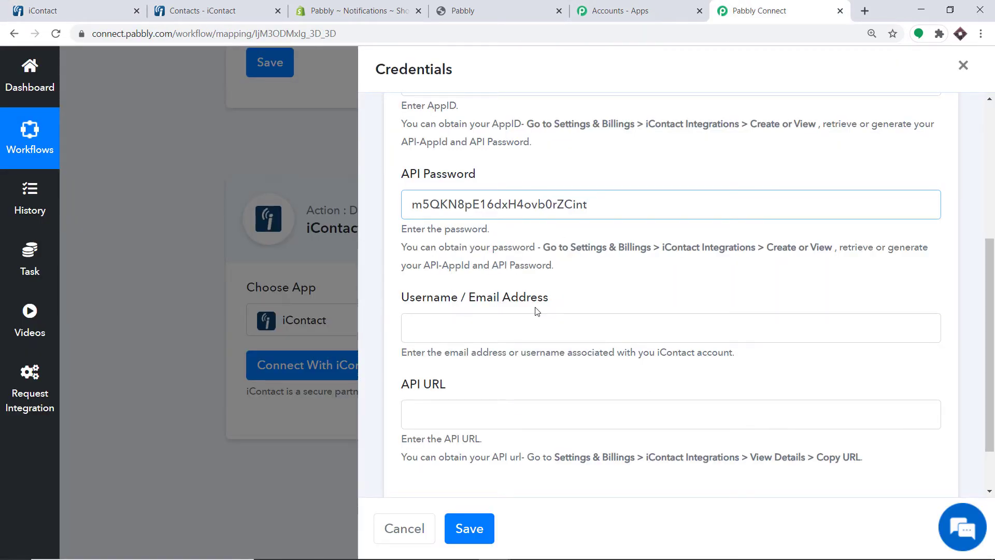
Copy the iContact account e-mail into the Username / Email Address field
{"action": "left_click", "coordinate": [74, 10]}
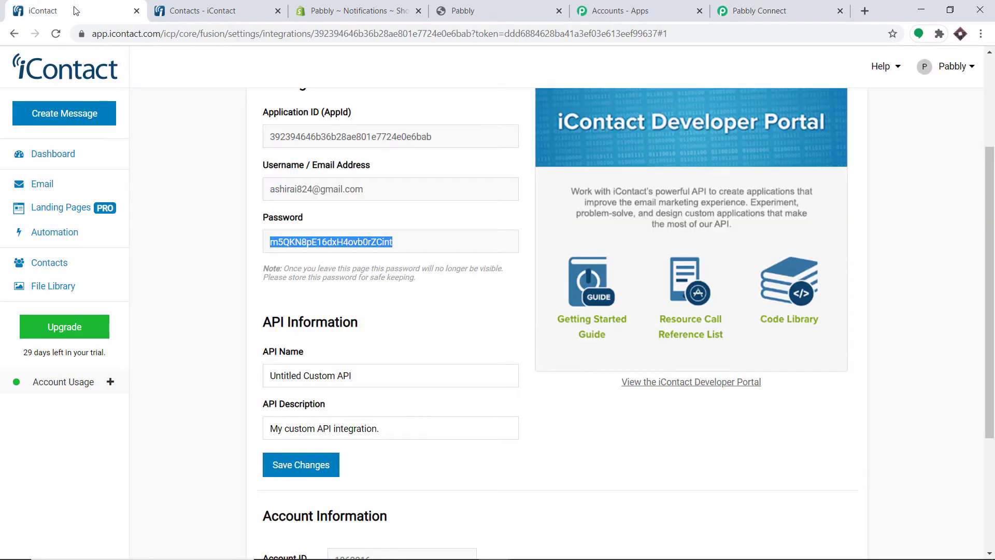
{"action": "double_click", "coordinate": [302, 191]}
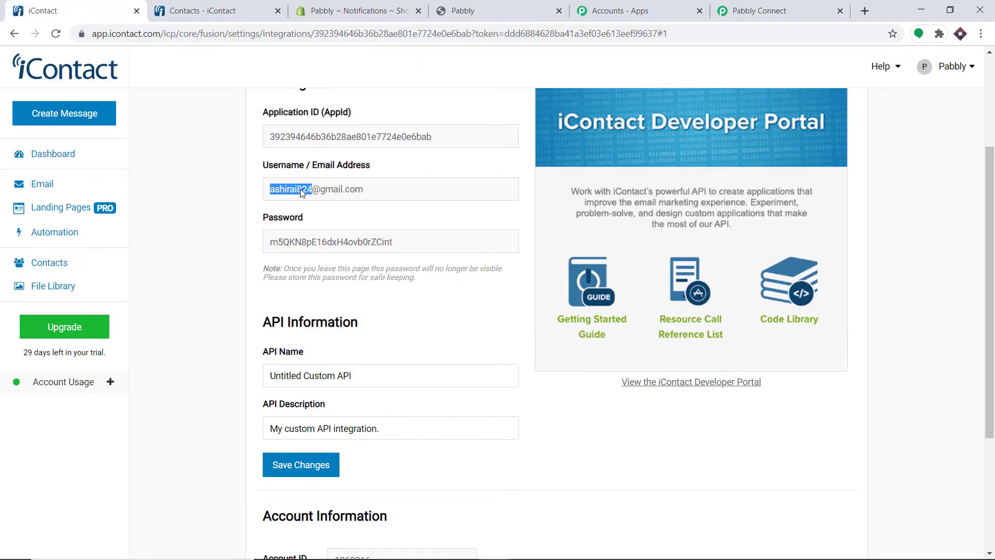
{"action": "triple_click", "coordinate": [327, 195]}
{"action": "right_click", "coordinate": [327, 196]}
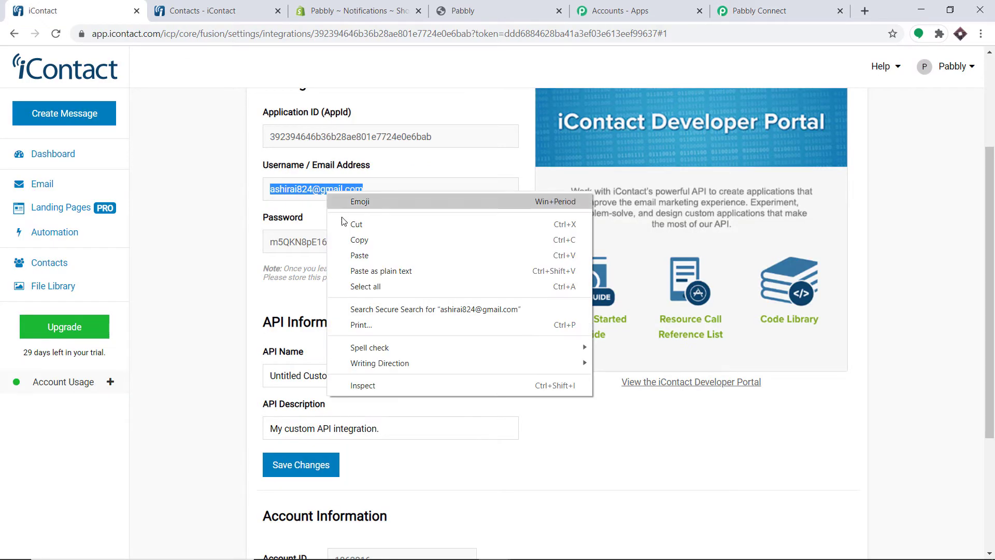
{"action": "left_click", "coordinate": [362, 237]}
{"action": "left_click", "coordinate": [751, 4]}
{"action": "left_click", "coordinate": [432, 330]}
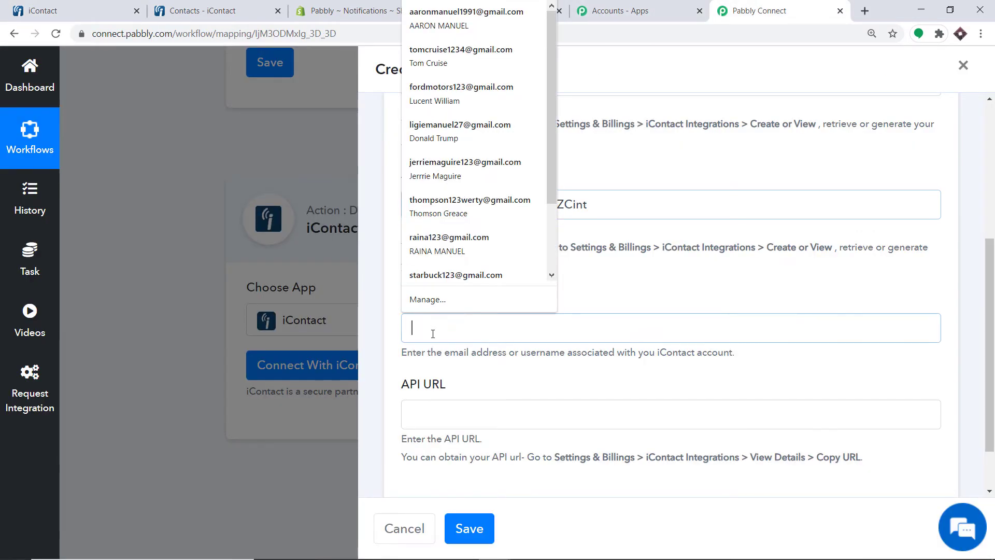
{"action": "right_click", "coordinate": [433, 333]}
{"action": "left_click", "coordinate": [477, 435]}
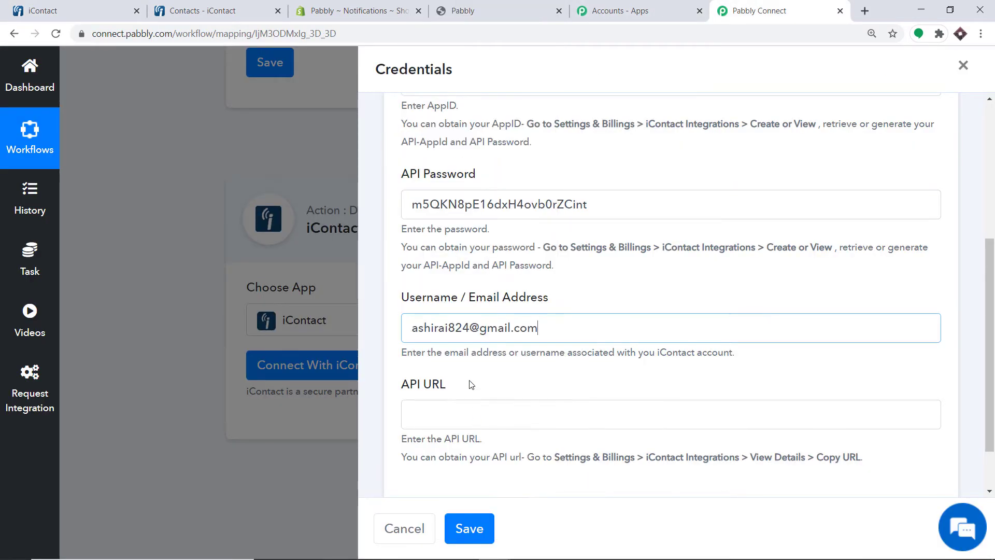
Copy the iContact API URL into the API URL field
{"action": "scroll", "coordinate": [456, 365], "scroll_direction": "down", "scroll_amount": 1}
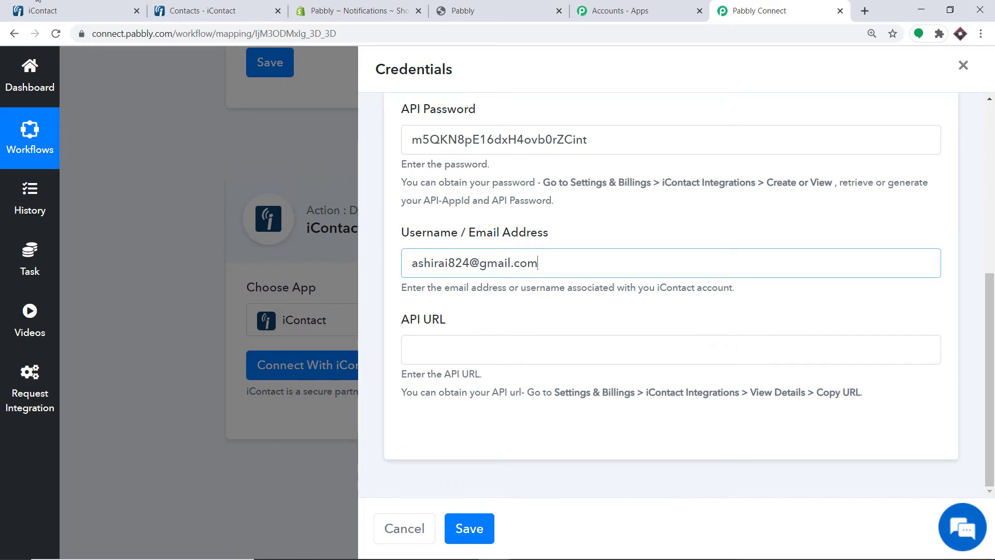
{"action": "left_click", "coordinate": [73, 10]}
{"action": "scroll", "coordinate": [510, 201], "scroll_direction": "down", "scroll_amount": 3}
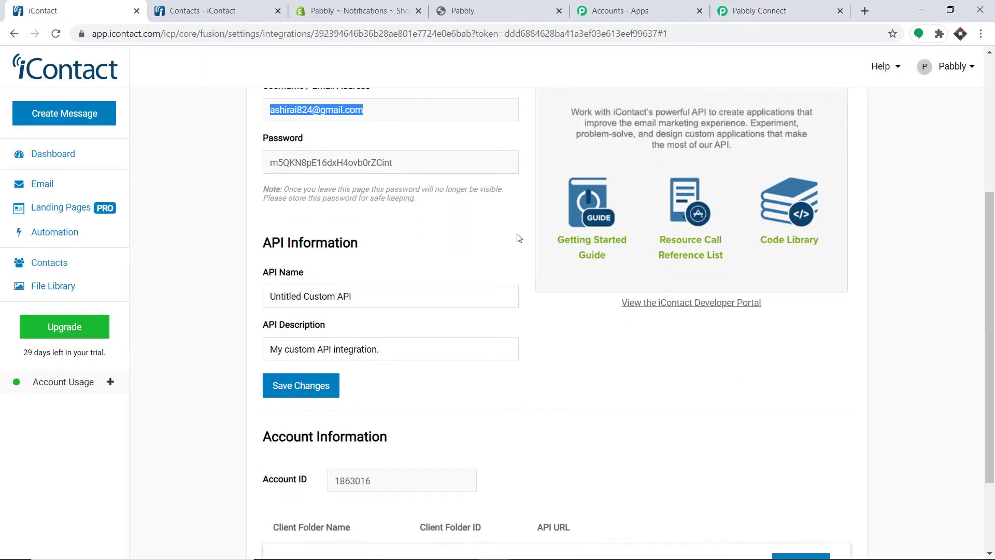
{"action": "double_click", "coordinate": [612, 448]}
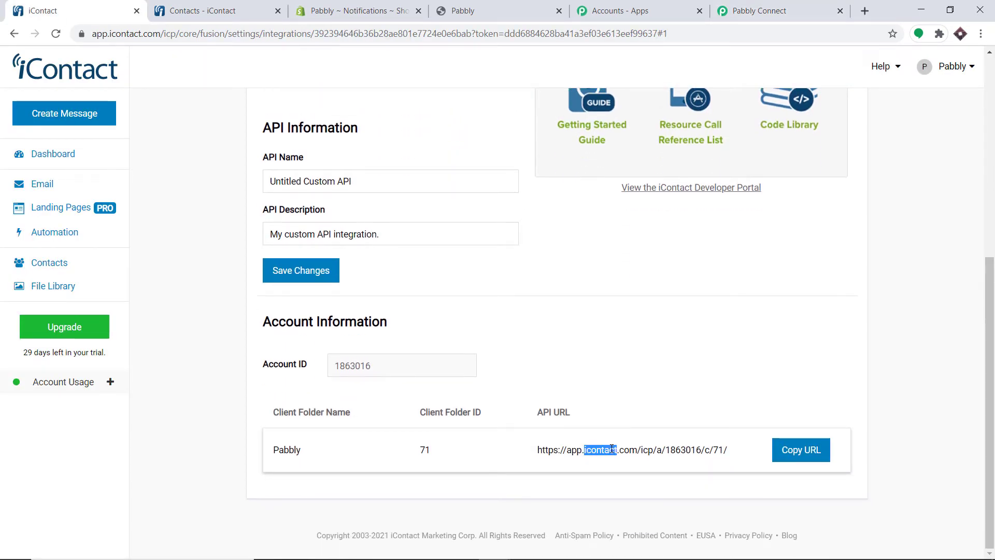
{"action": "triple_click", "coordinate": [611, 449]}
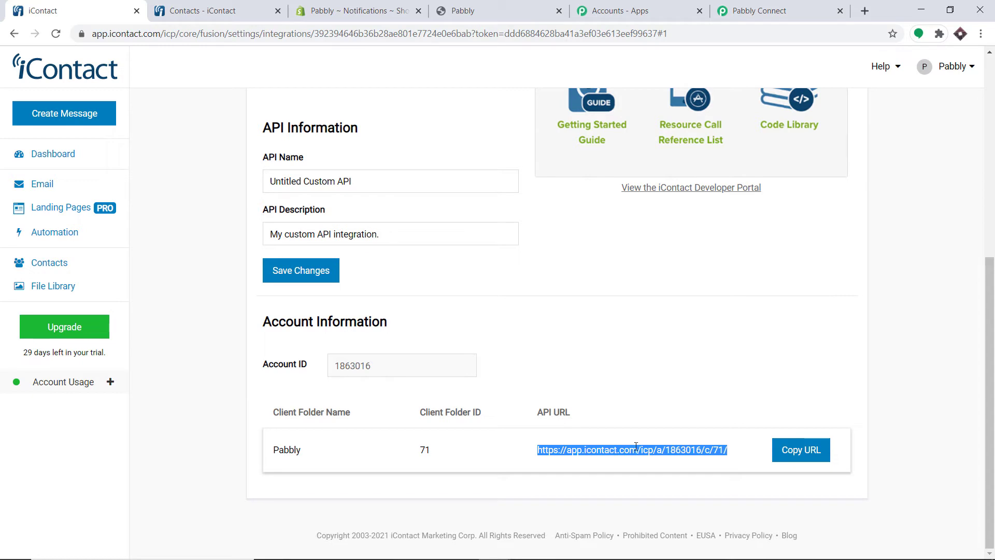
{"action": "left_click", "coordinate": [807, 451]}
{"action": "left_click", "coordinate": [761, 10]}
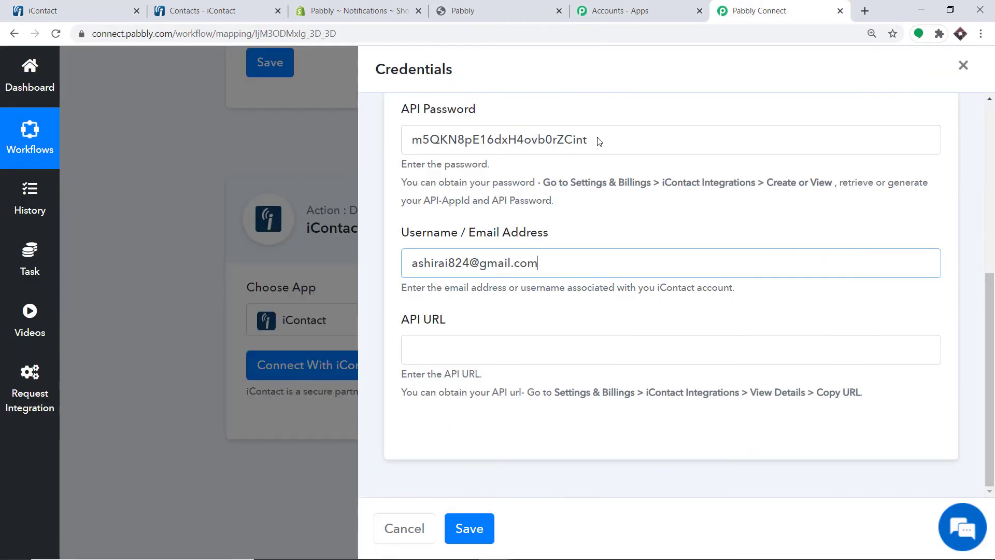
{"action": "right_click", "coordinate": [436, 349]}
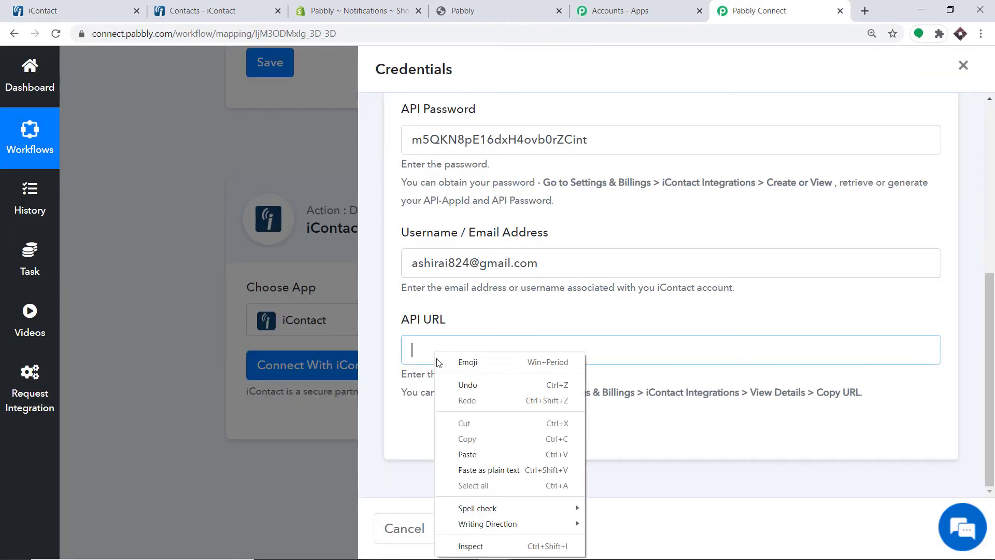
{"action": "left_click", "coordinate": [472, 461]}
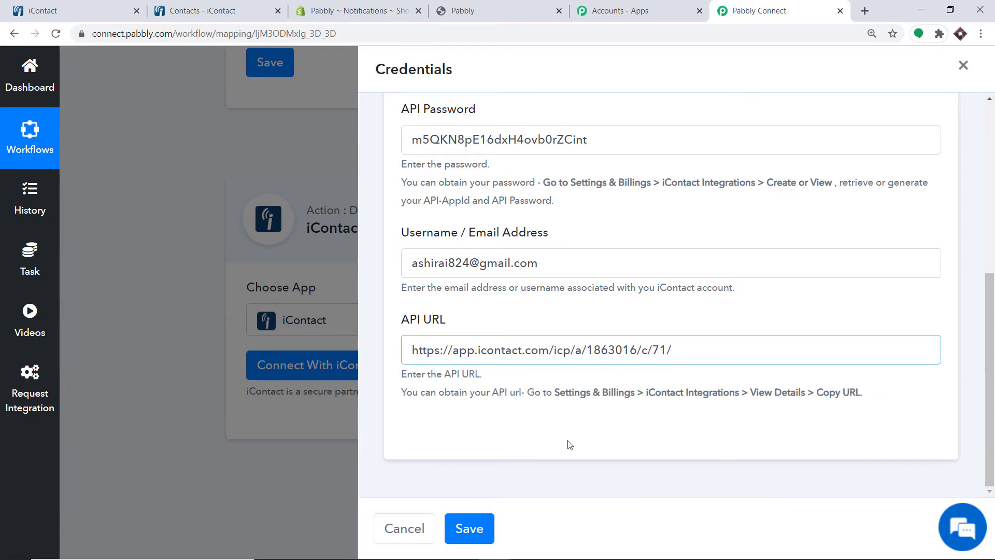
Save the iContact integration settings, then save the Pabbly iContact credentials
{"action": "left_click", "coordinate": [55, 5]}
{"action": "scroll", "coordinate": [452, 161], "scroll_direction": "up", "scroll_amount": 4}
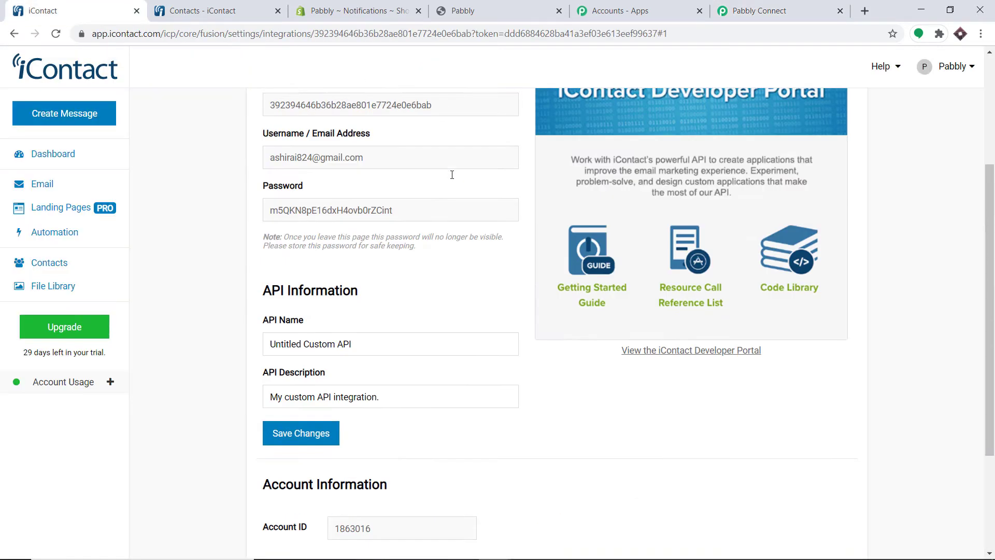
{"action": "scroll", "coordinate": [411, 197], "scroll_direction": "down", "scroll_amount": 4}
{"action": "left_click", "coordinate": [304, 272]}
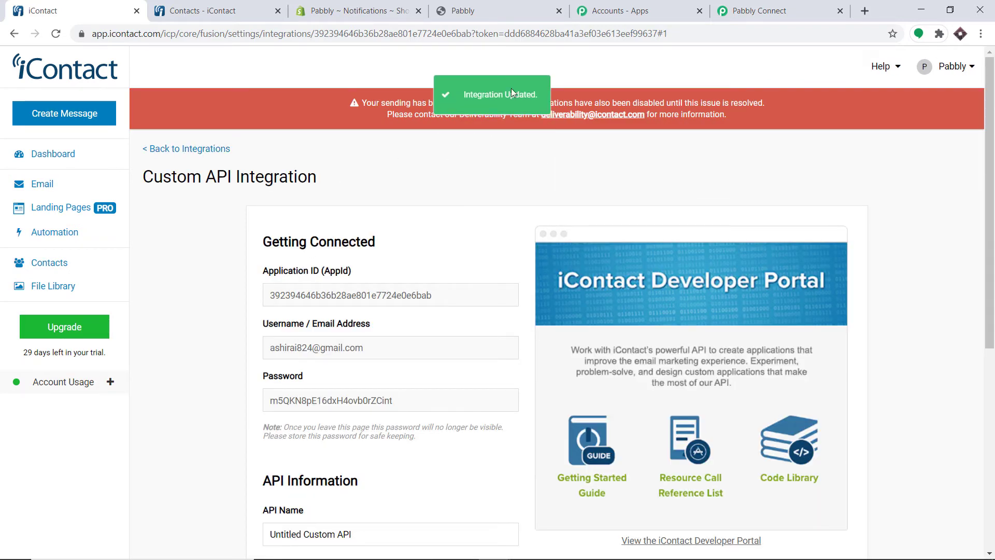
{"action": "left_click", "coordinate": [735, 9]}
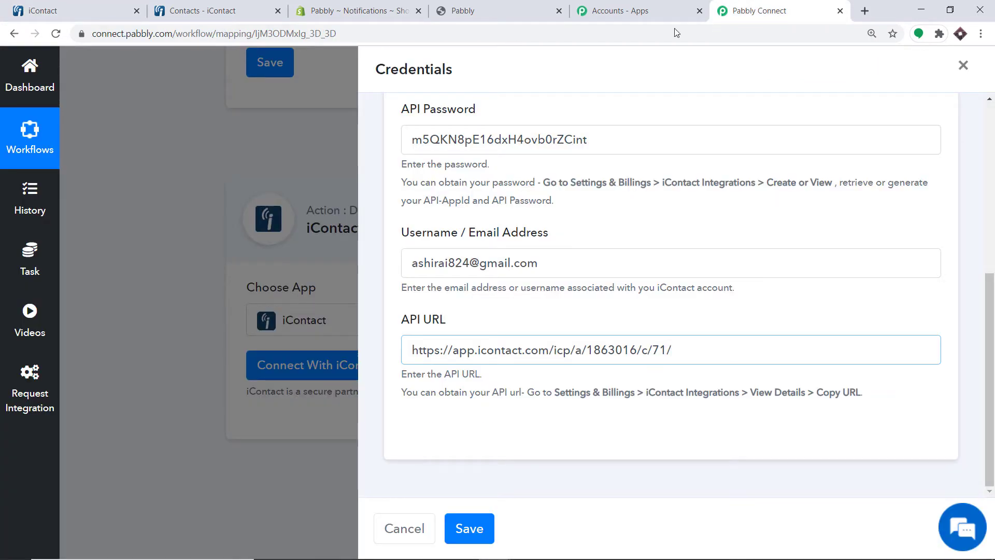
{"action": "left_click", "coordinate": [479, 531]}
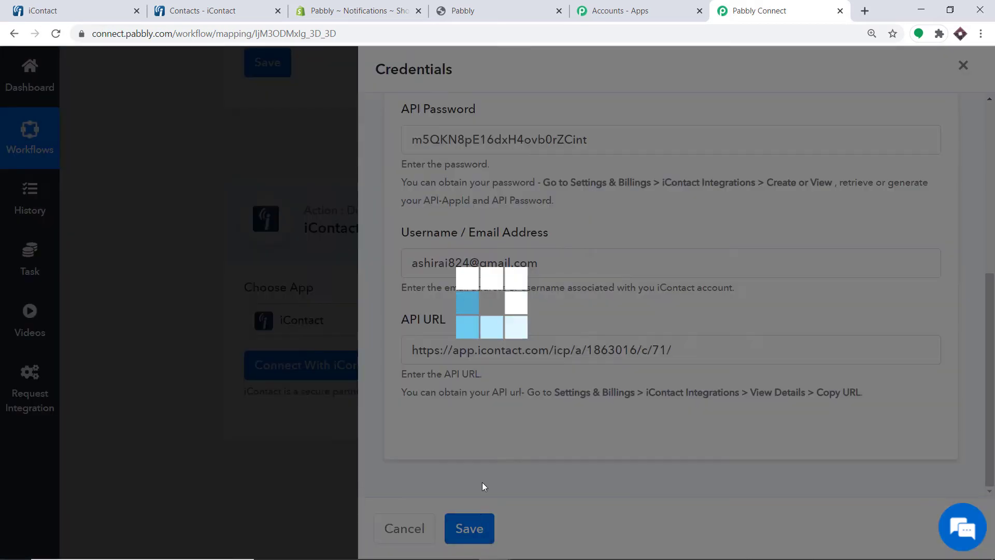
Scroll to the Create Contact form and list the Shopify trigger data for the Email field
{"action": "scroll", "coordinate": [613, 207], "scroll_direction": "down", "scroll_amount": 4}
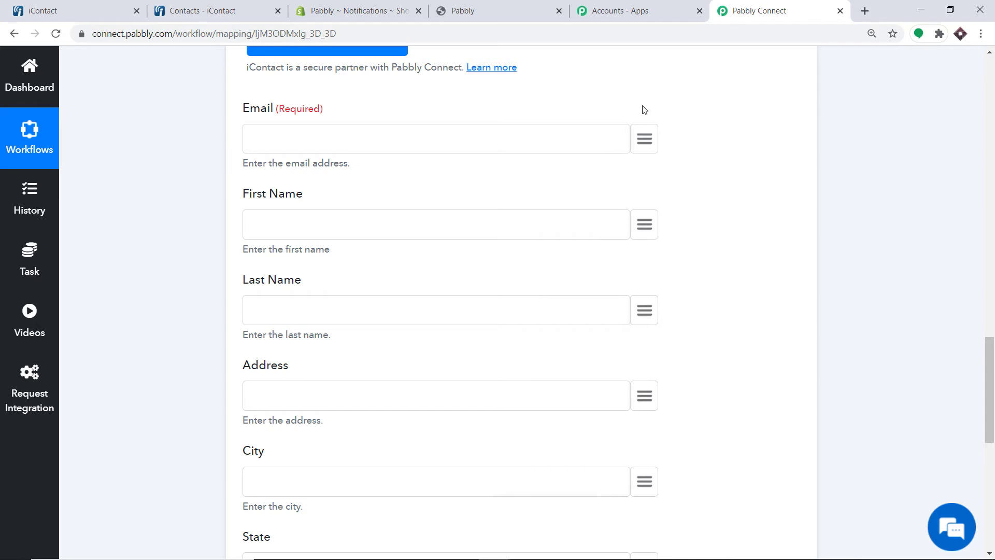
{"action": "left_click", "coordinate": [649, 136]}
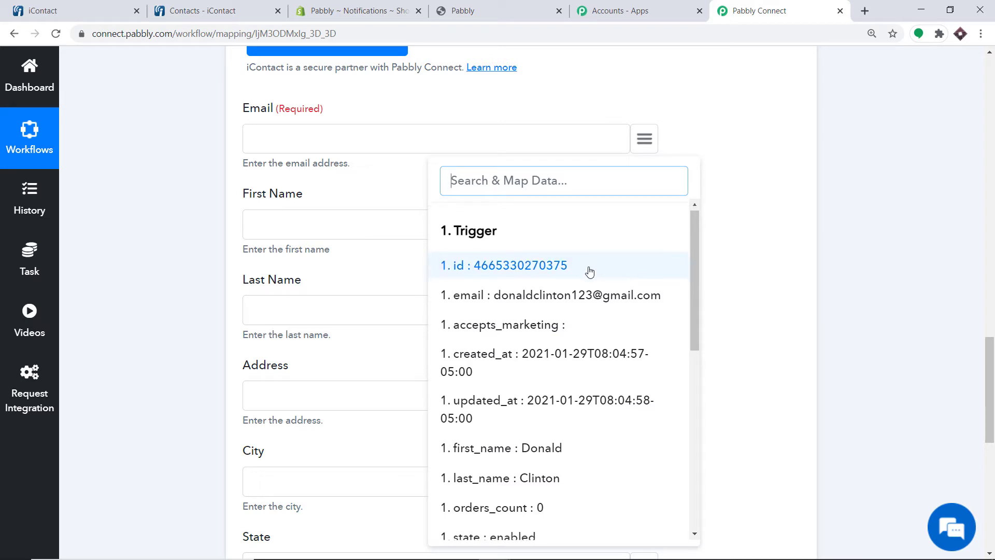
{"action": "scroll", "coordinate": [586, 268], "scroll_direction": "down", "scroll_amount": 1}
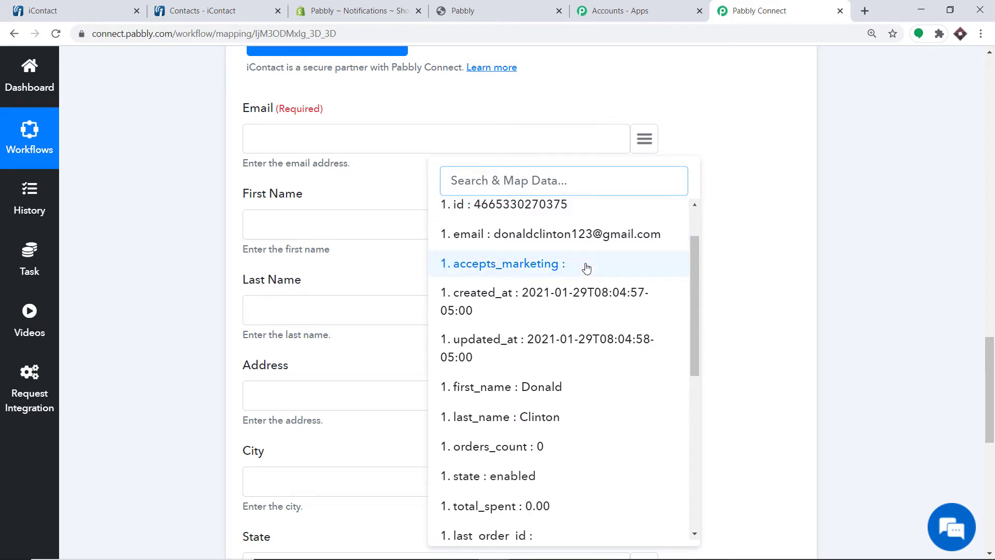
{"action": "left_click", "coordinate": [533, 233]}
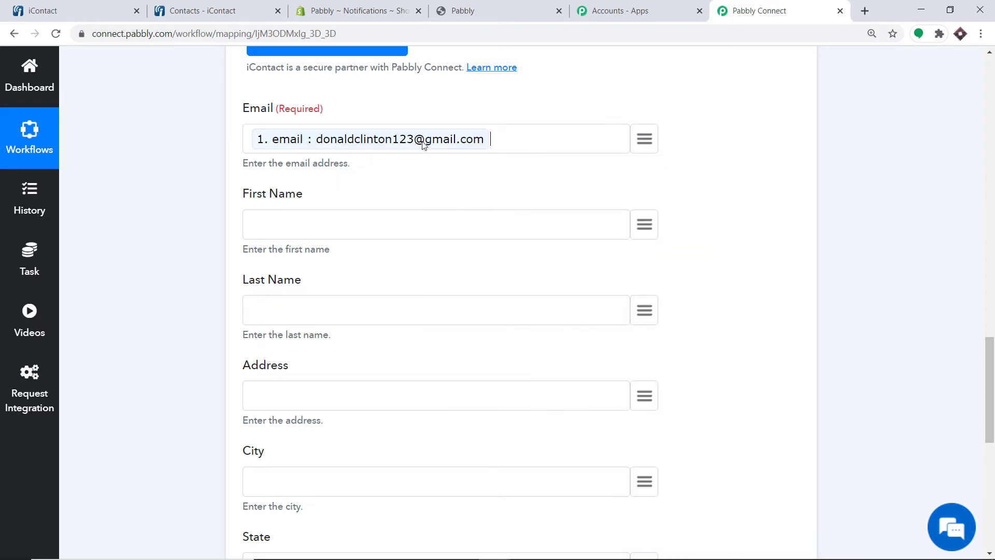
{"action": "left_click", "coordinate": [645, 225]}
{"action": "scroll", "coordinate": [570, 388], "scroll_direction": "down", "scroll_amount": 5}
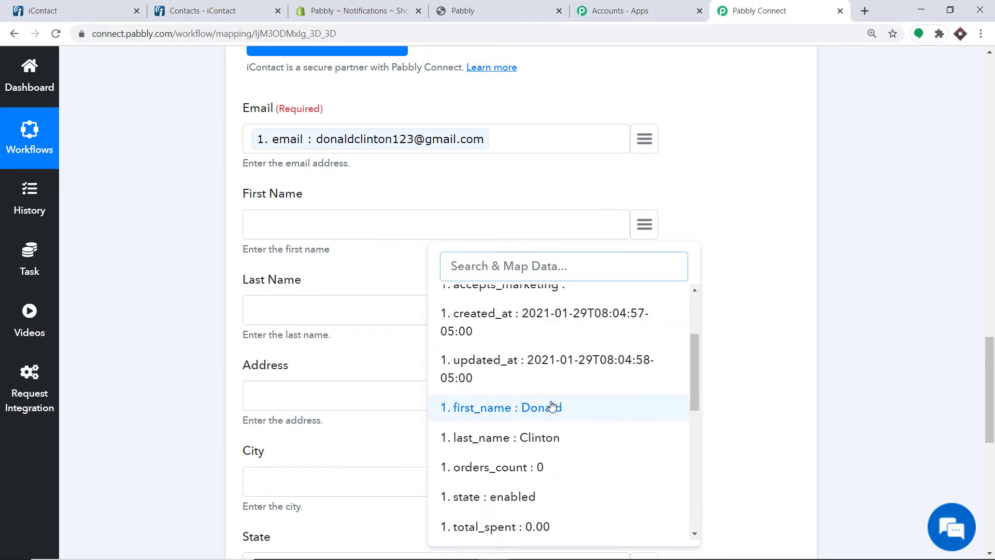
{"action": "left_click", "coordinate": [553, 406]}
{"action": "scroll", "coordinate": [578, 305], "scroll_direction": "down", "scroll_amount": 2}
{"action": "left_click", "coordinate": [648, 179]}
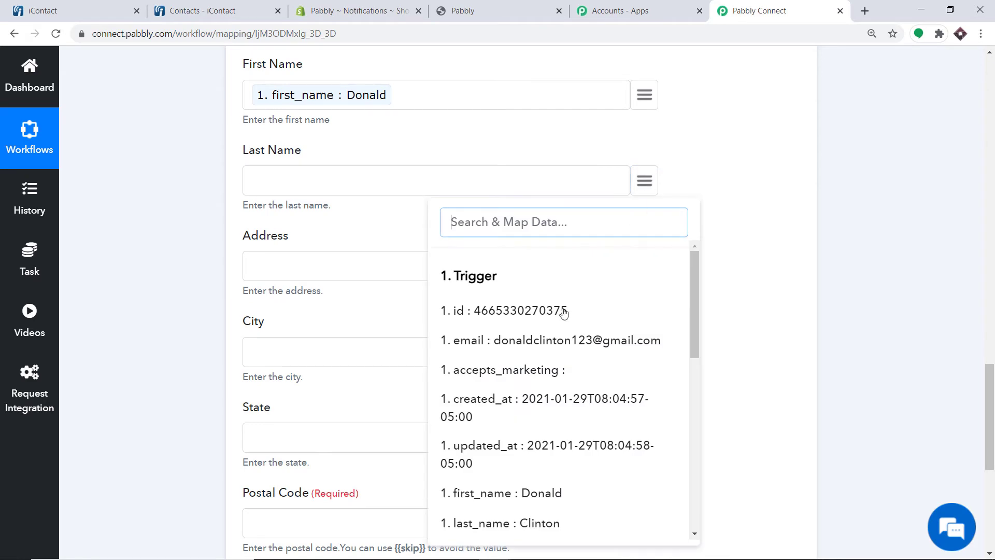
{"action": "scroll", "coordinate": [552, 428], "scroll_direction": "down", "scroll_amount": 2}
{"action": "left_click", "coordinate": [526, 455]}
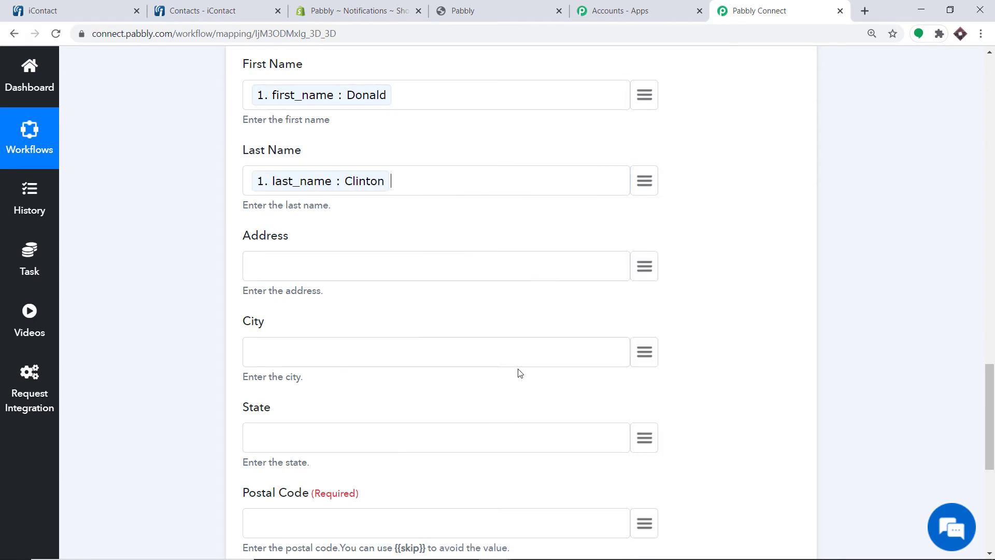
Copy the {{skip}} placeholder from the hint and paste it into Postal Code
{"action": "scroll", "coordinate": [477, 213], "scroll_direction": "down", "scroll_amount": 1}
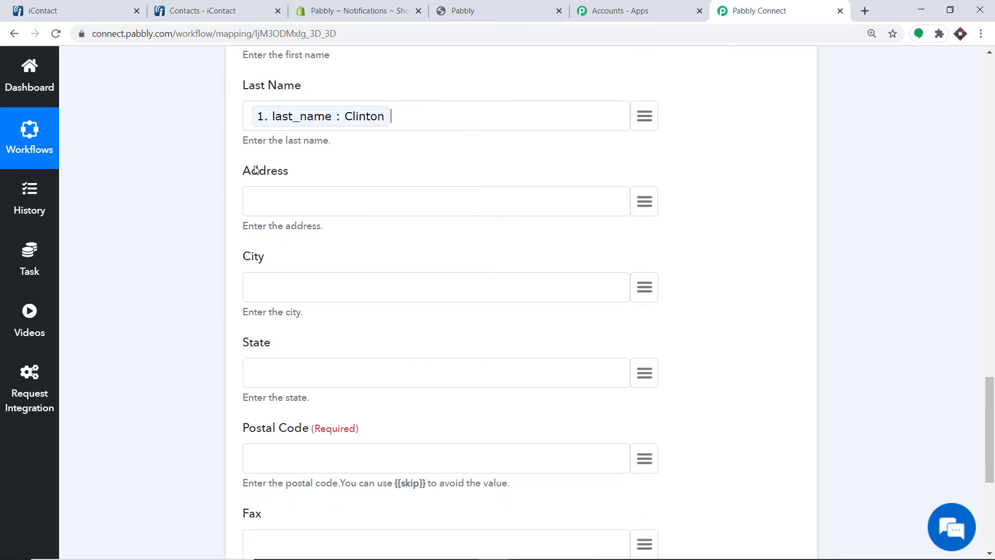
{"action": "scroll", "coordinate": [258, 298], "scroll_direction": "down", "scroll_amount": 2}
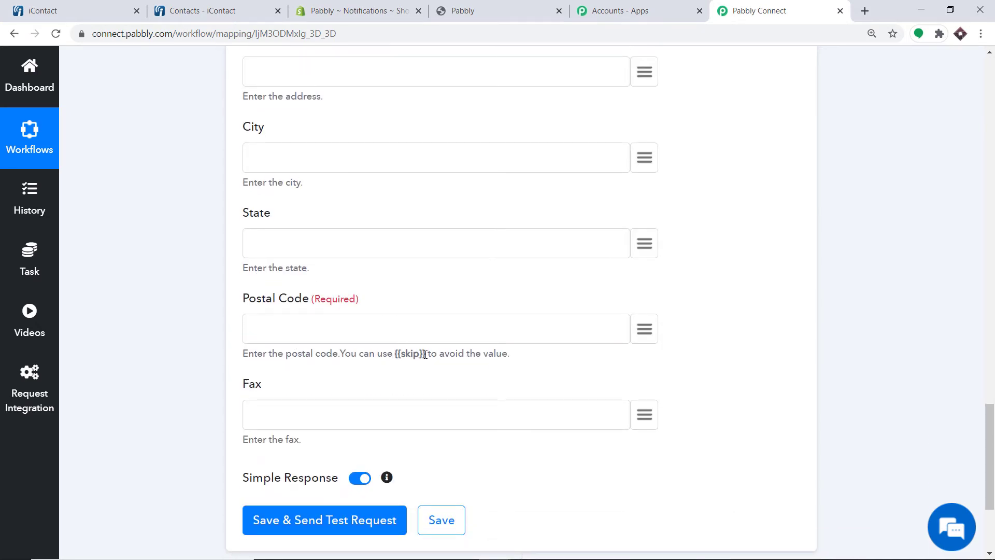
{"action": "left_click_drag", "start_coordinate": [425, 355], "coordinate": [399, 354]}
{"action": "right_click", "coordinate": [397, 354]}
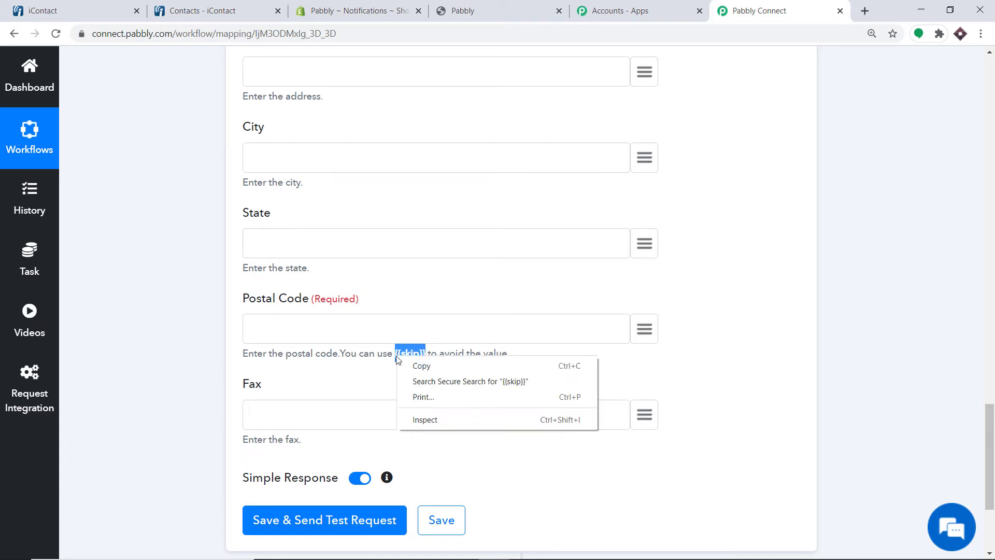
{"action": "left_click", "coordinate": [403, 366]}
{"action": "left_click", "coordinate": [280, 332]}
{"action": "right_click", "coordinate": [281, 332]}
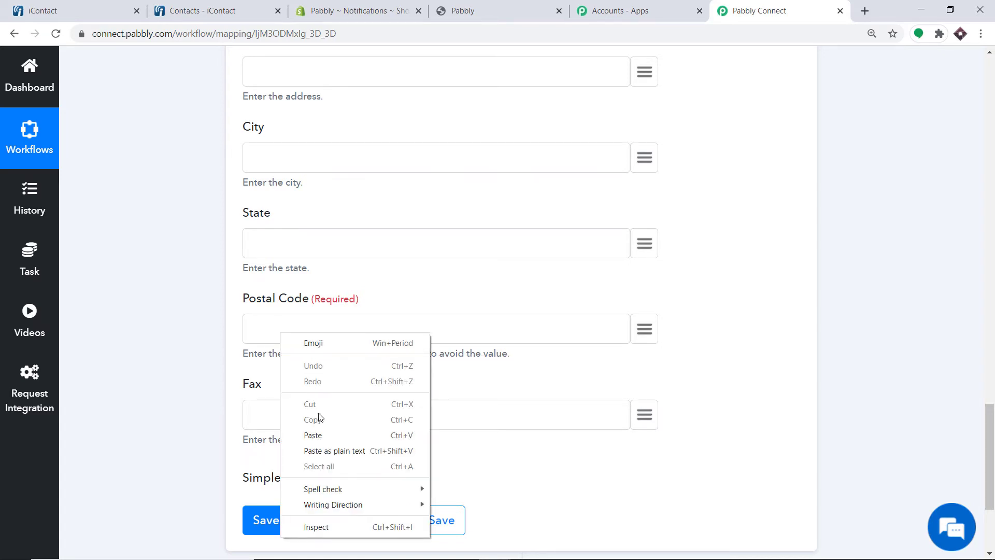
{"action": "left_click", "coordinate": [319, 433]}
Save the Create Contact step and send a test request to iContact
{"action": "scroll", "coordinate": [357, 241], "scroll_direction": "up", "scroll_amount": 9}
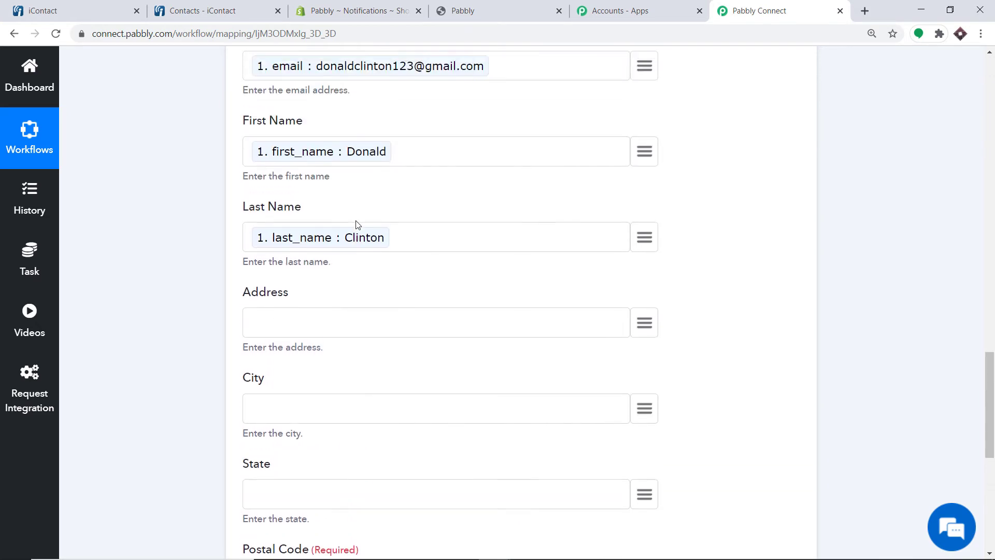
{"action": "scroll", "coordinate": [433, 222], "scroll_direction": "down", "scroll_amount": 4}
{"action": "scroll", "coordinate": [428, 265], "scroll_direction": "down", "scroll_amount": 6}
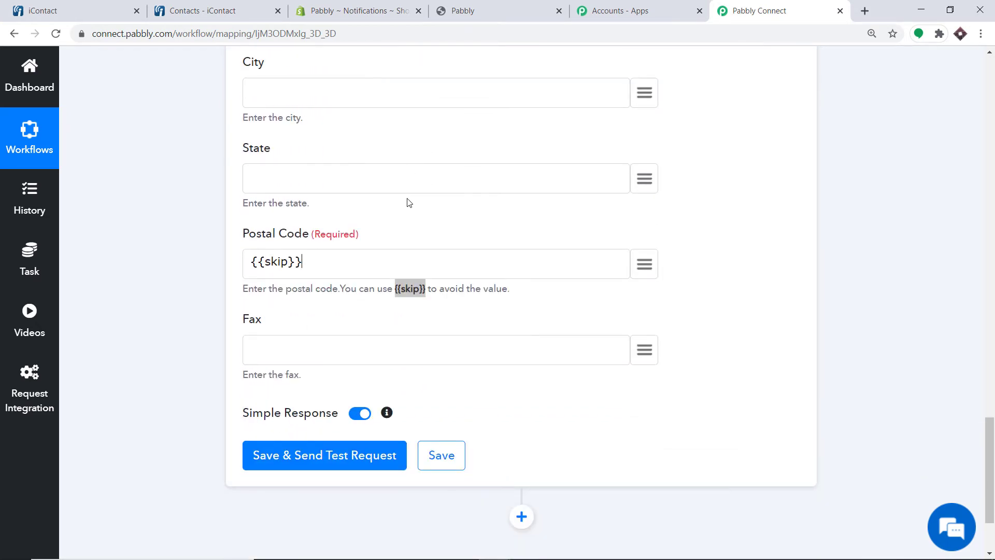
{"action": "scroll", "coordinate": [435, 242], "scroll_direction": "down", "scroll_amount": 3}
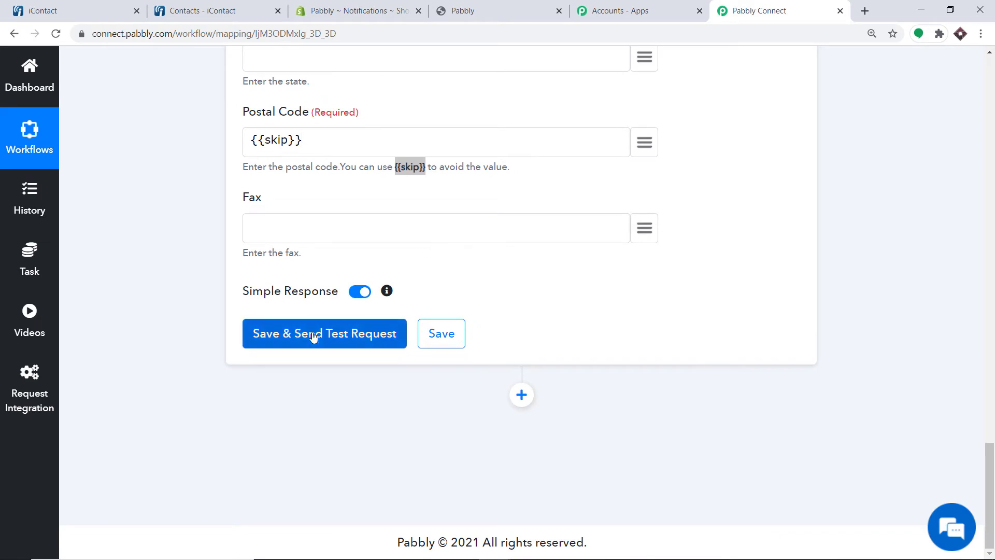
{"action": "left_click", "coordinate": [313, 335]}
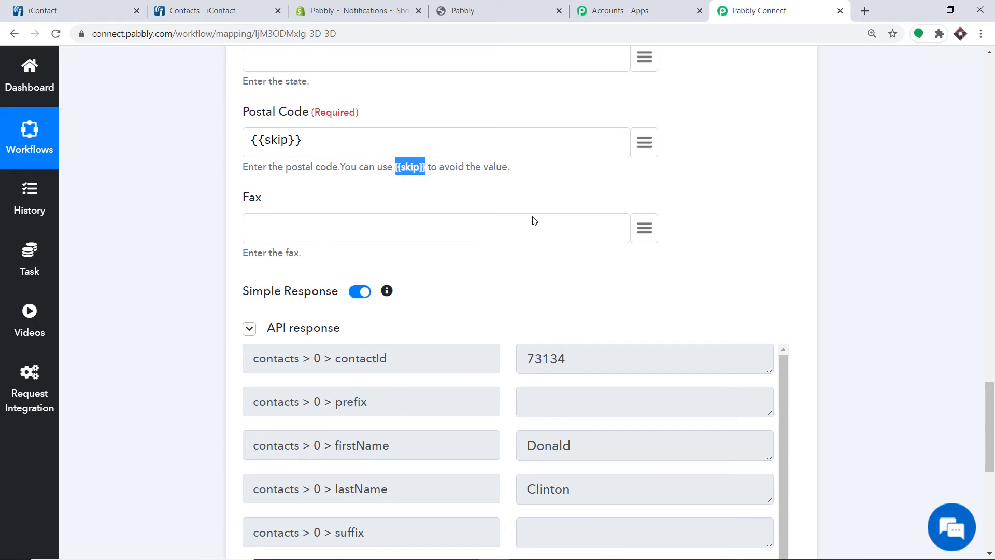
Filter iContact's contacts to All Statuses and check that the new test contact appears
{"action": "left_click", "coordinate": [83, 9]}
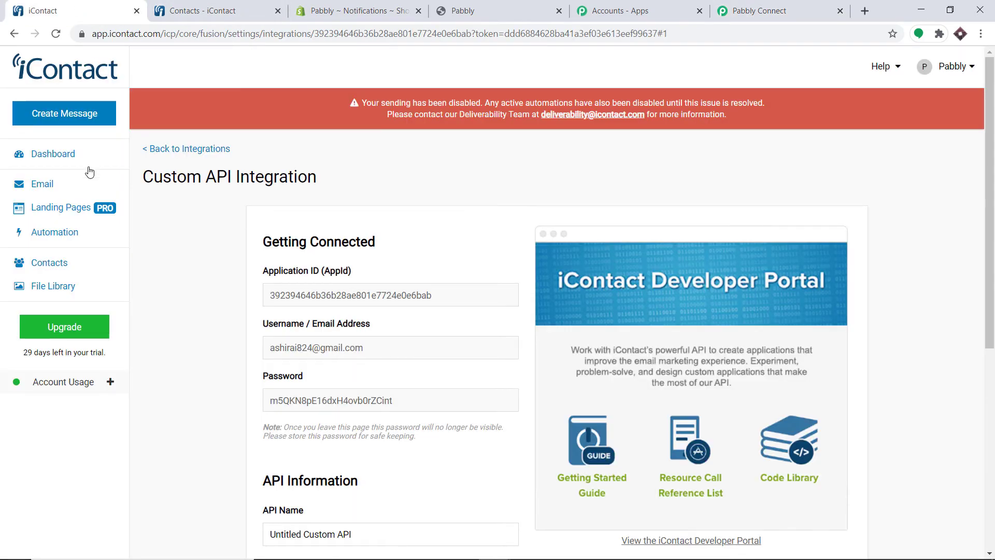
{"action": "left_click", "coordinate": [48, 264]}
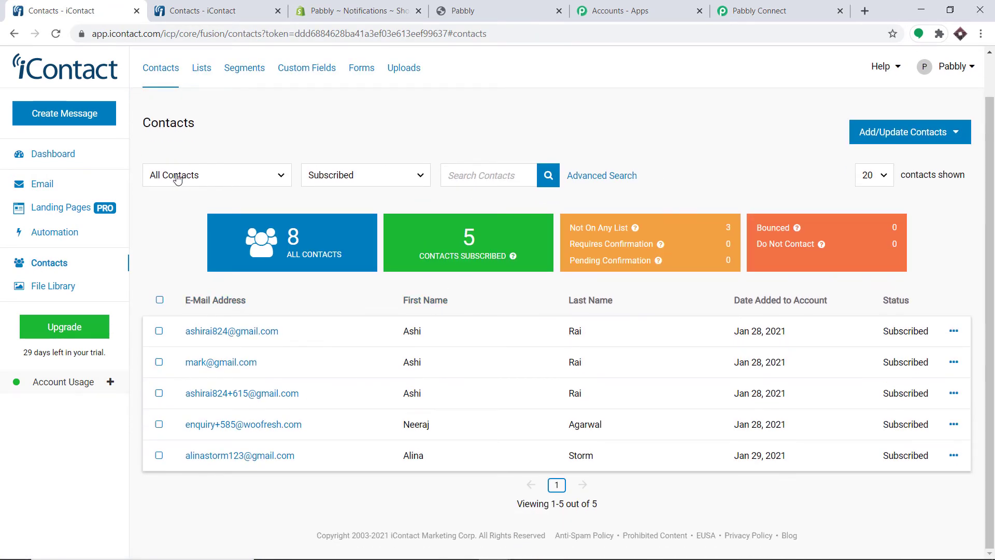
{"action": "left_click", "coordinate": [373, 180]}
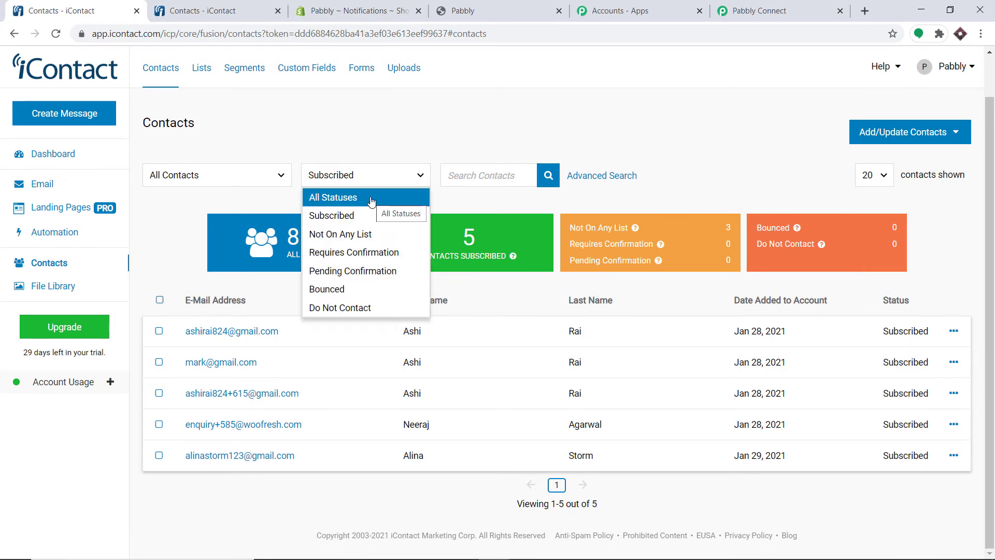
{"action": "left_click", "coordinate": [371, 201]}
{"action": "scroll", "coordinate": [528, 197], "scroll_direction": "down", "scroll_amount": 3}
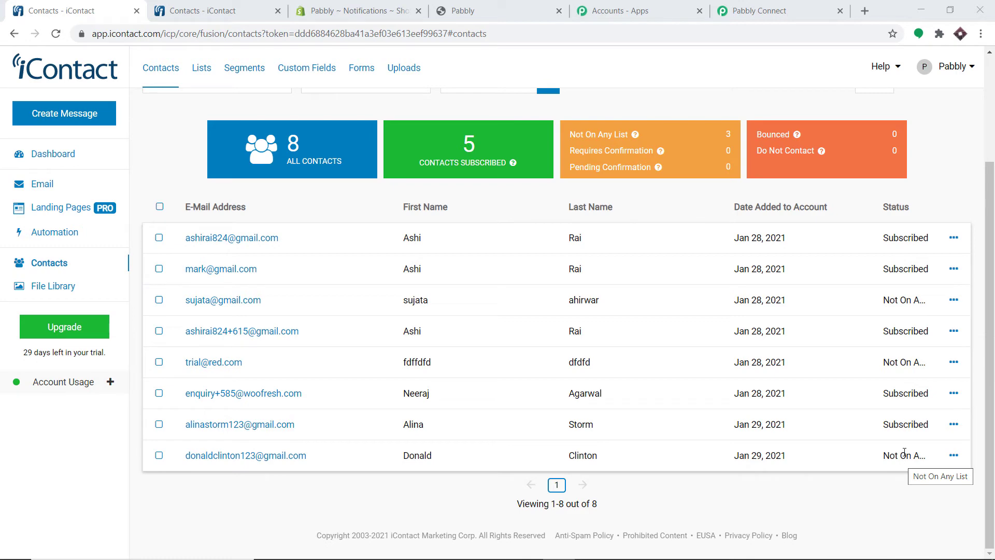
{"action": "left_click", "coordinate": [761, 10]}
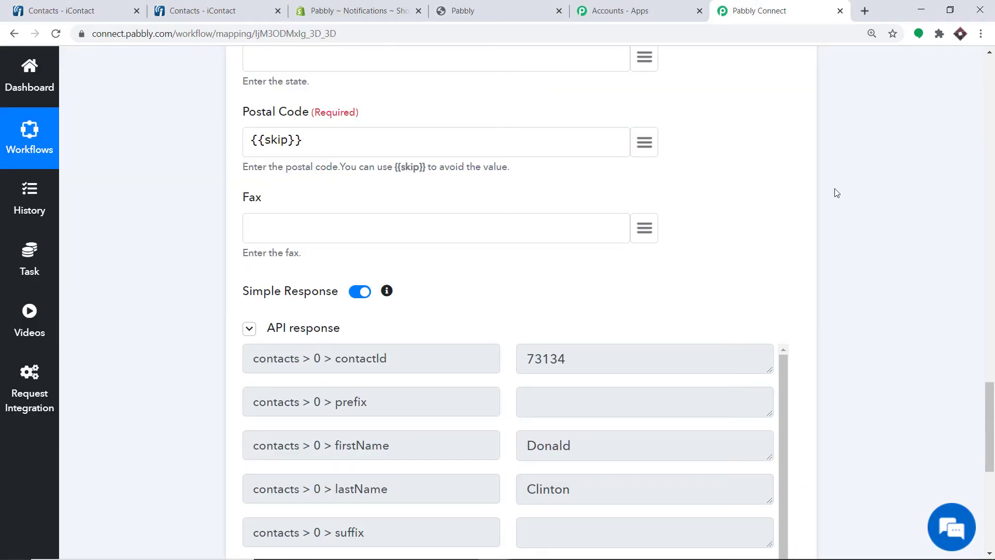
Add a new step using the iContact app with the Subscribe Contact to List action event
{"action": "scroll", "coordinate": [993, 389], "scroll_direction": "down", "scroll_amount": 5}
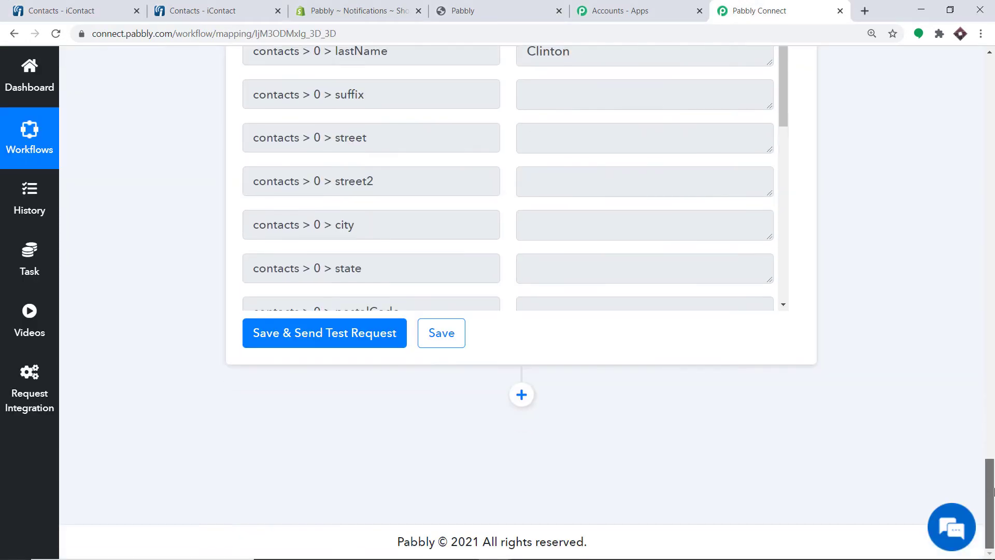
{"action": "left_click", "coordinate": [522, 396]}
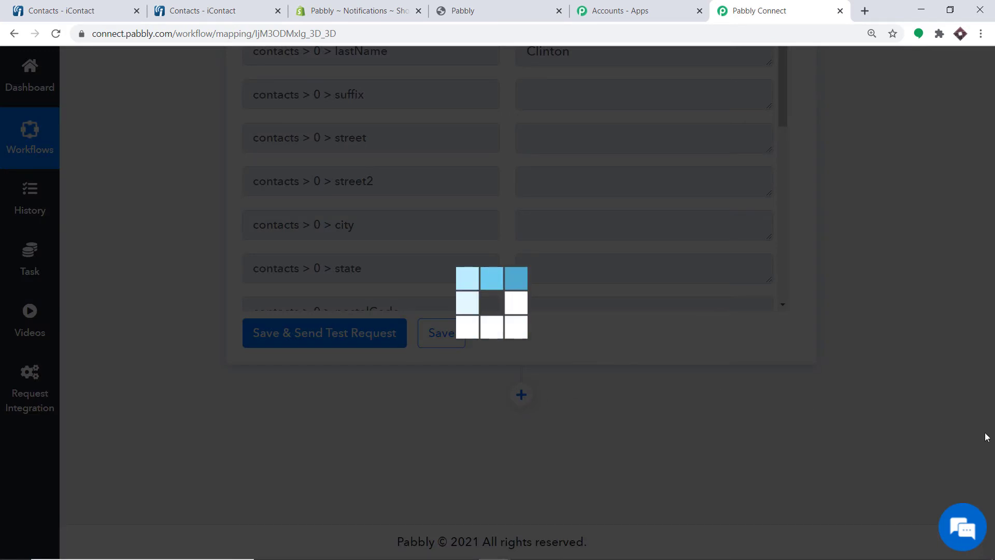
{"action": "scroll", "coordinate": [993, 513], "scroll_direction": "down", "scroll_amount": 5}
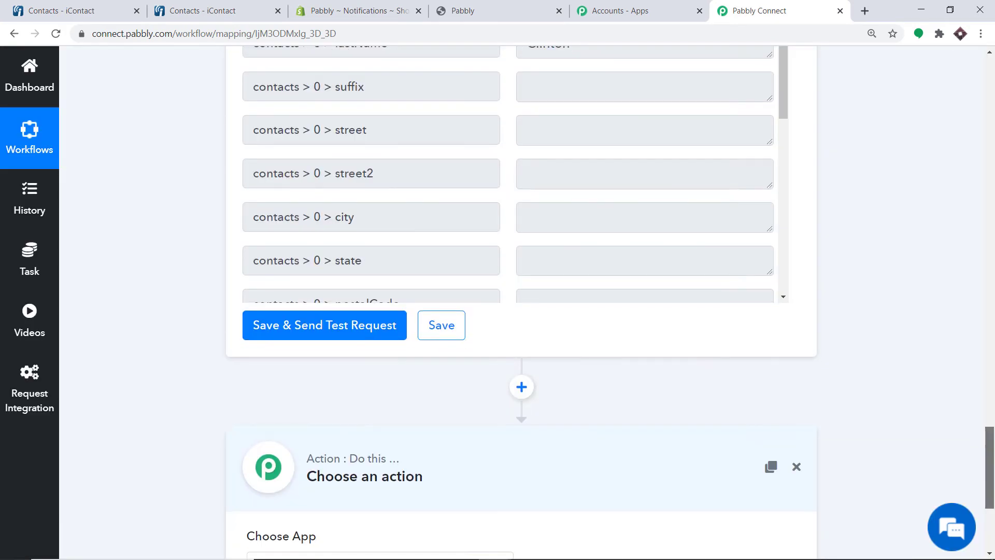
{"action": "left_click", "coordinate": [313, 320]}
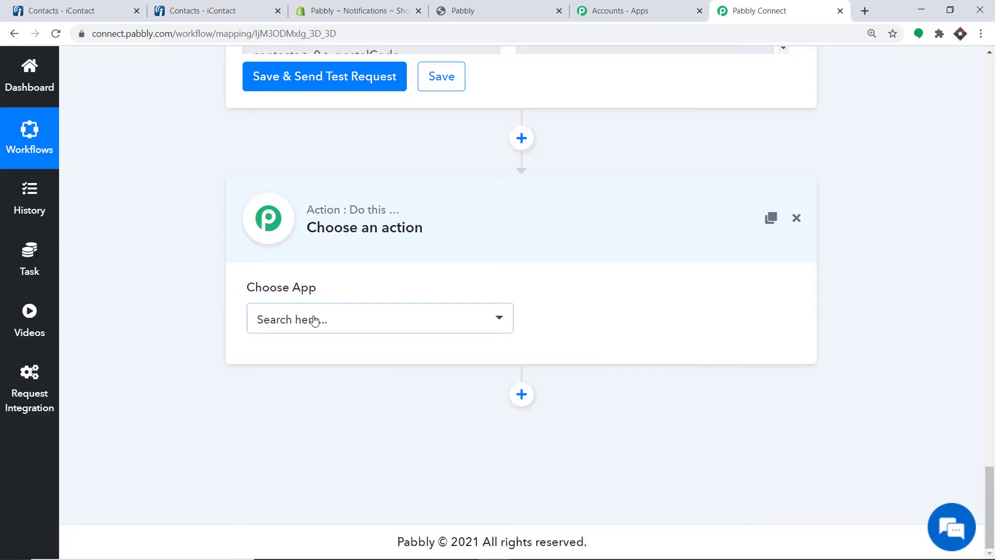
{"action": "type", "text": "ic"}
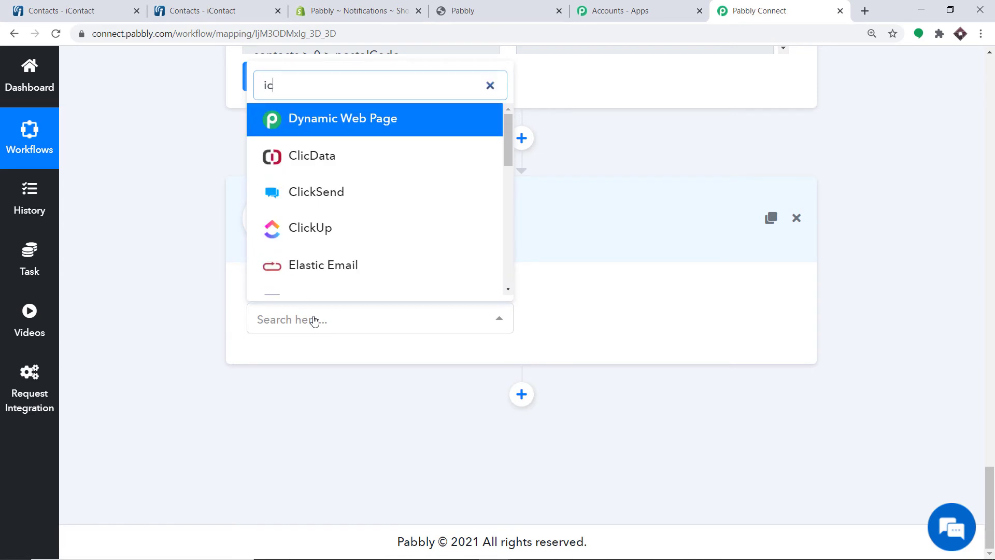
{"action": "type", "text": "on"}
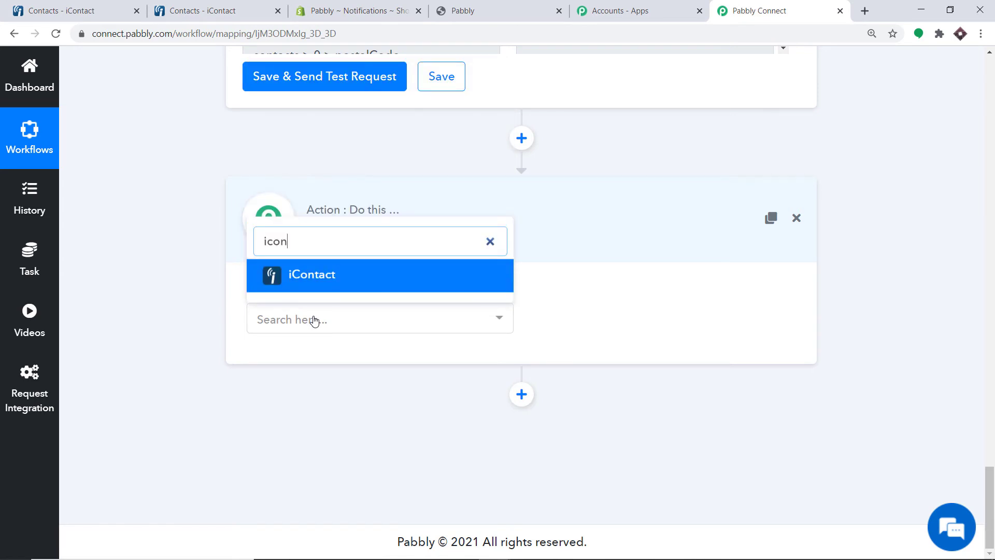
{"action": "left_click", "coordinate": [372, 289]}
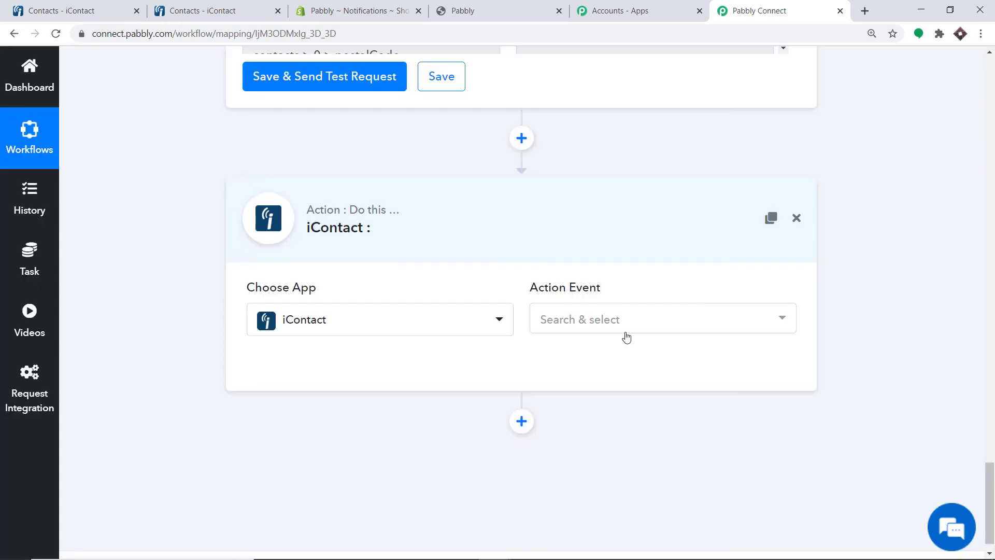
{"action": "left_click", "coordinate": [617, 323]}
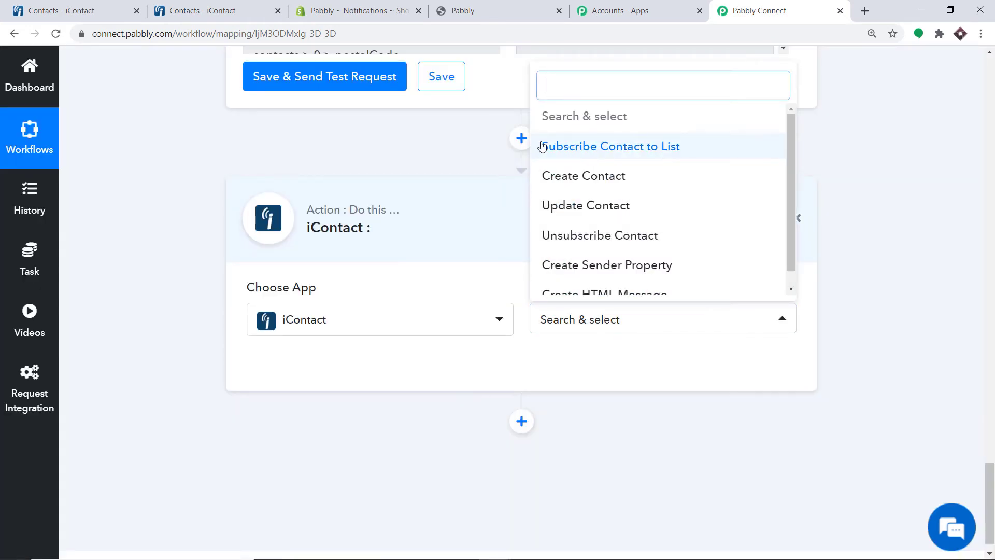
{"action": "left_click", "coordinate": [656, 149]}
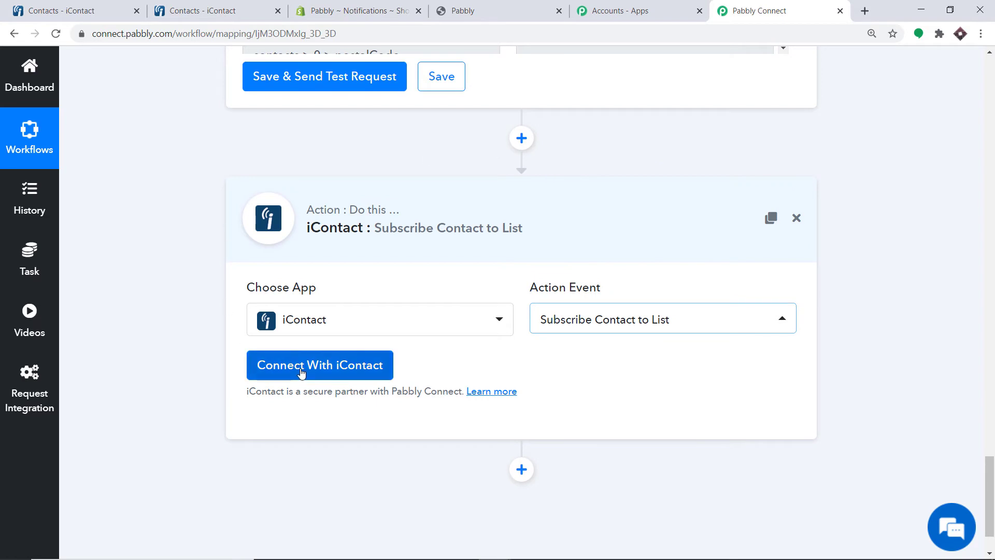
Connect the subscribe step through the existing iContact #2 credentials and save
{"action": "left_click", "coordinate": [301, 369]}
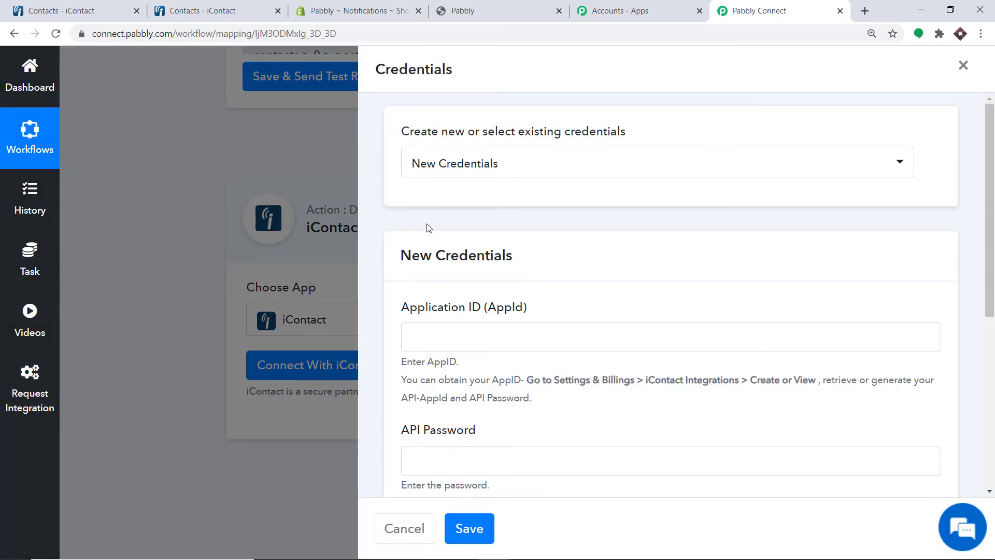
{"action": "scroll", "coordinate": [495, 261], "scroll_direction": "down", "scroll_amount": 3}
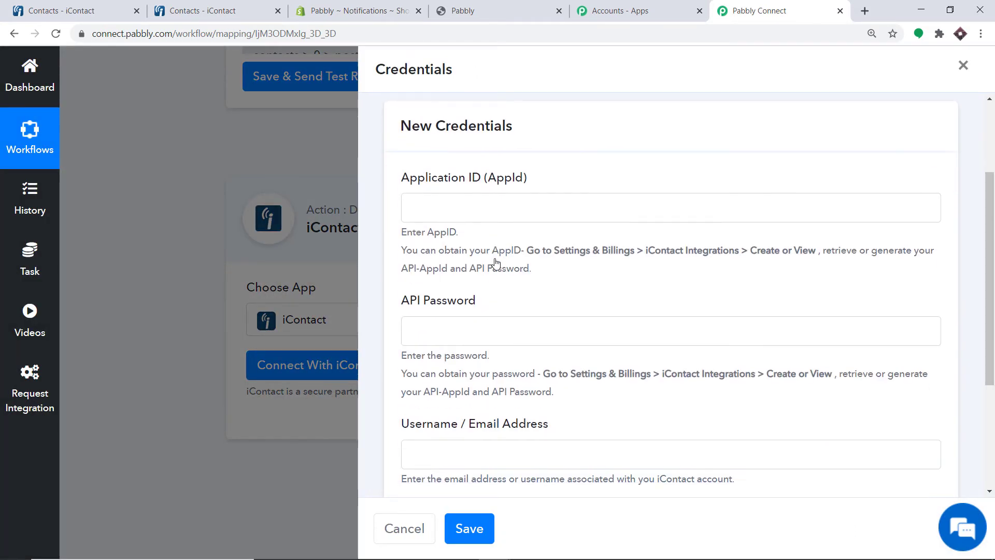
{"action": "scroll", "coordinate": [497, 270], "scroll_direction": "down", "scroll_amount": 3}
{"action": "scroll", "coordinate": [498, 275], "scroll_direction": "up", "scroll_amount": 6}
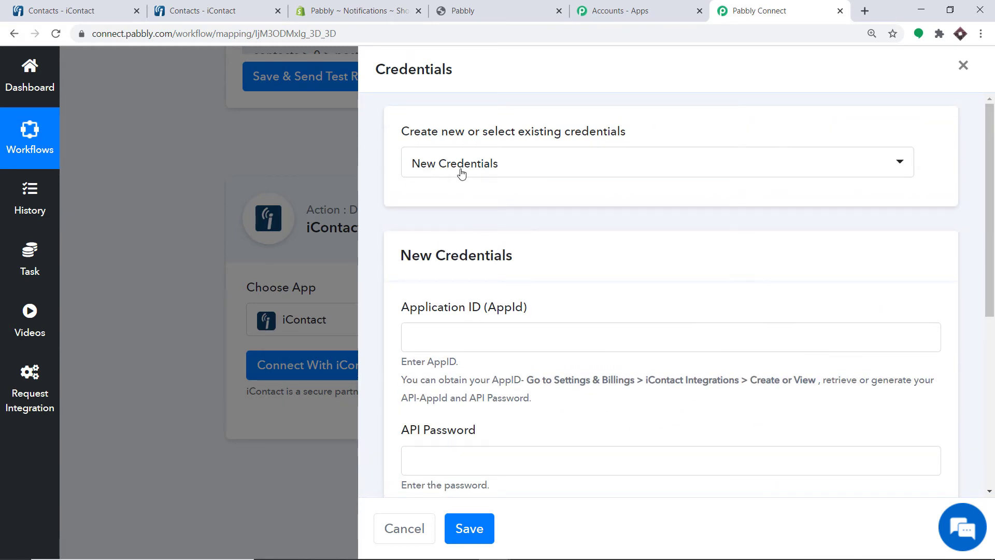
{"action": "left_click", "coordinate": [461, 173]}
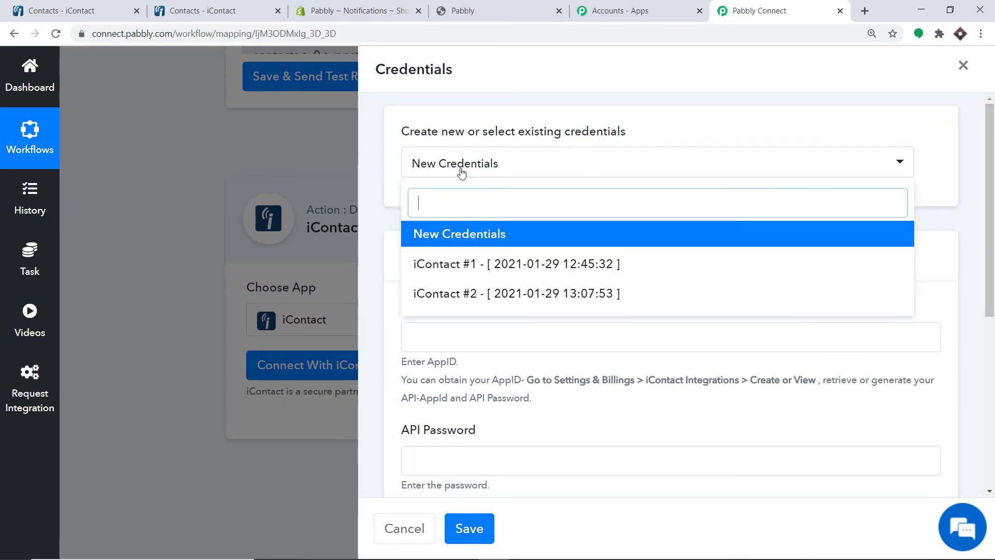
{"action": "left_click", "coordinate": [461, 295]}
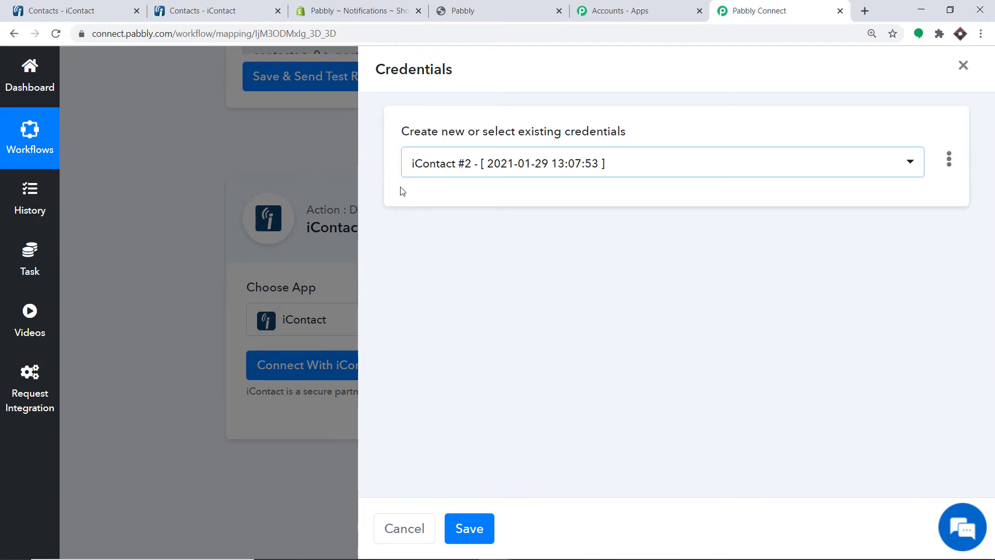
{"action": "left_click", "coordinate": [469, 529]}
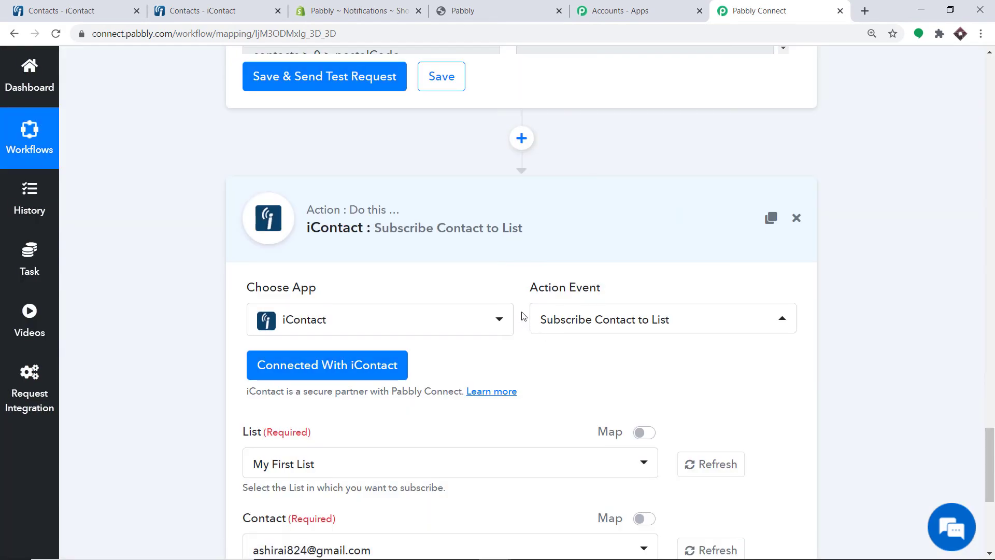
Check the lists offered for subscription, then open iContact's Lists page
{"action": "scroll", "coordinate": [518, 313], "scroll_direction": "down", "scroll_amount": 4}
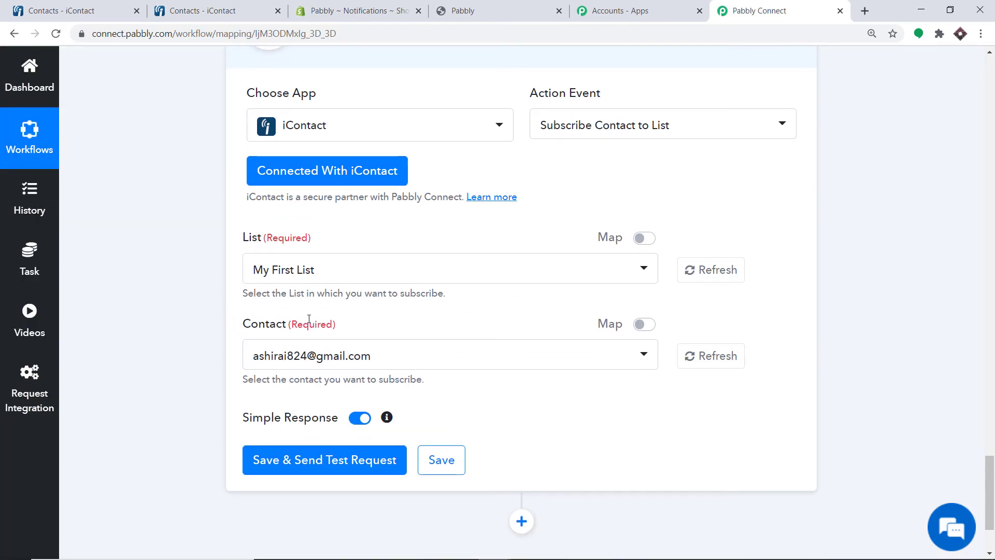
{"action": "scroll", "coordinate": [285, 259], "scroll_direction": "up", "scroll_amount": 1}
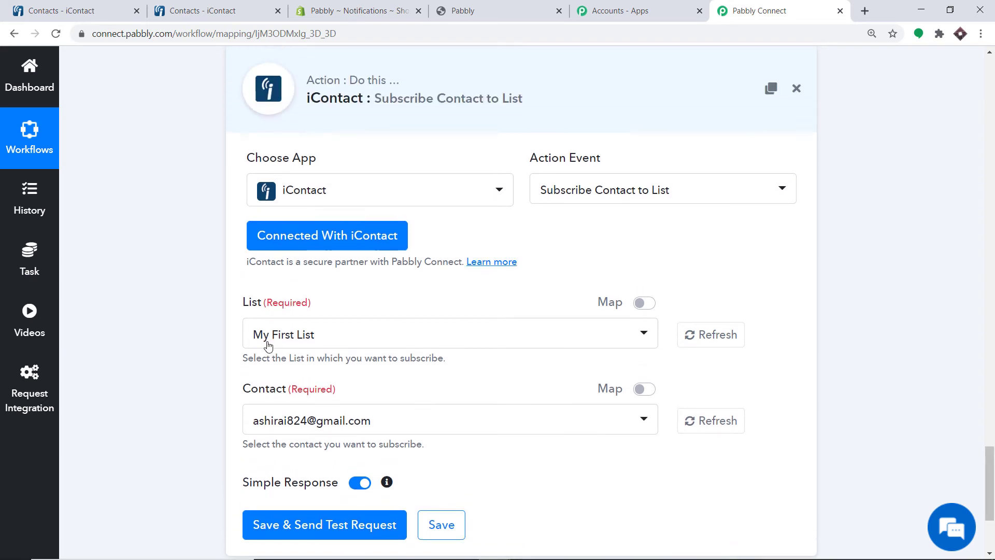
{"action": "left_click", "coordinate": [301, 335]}
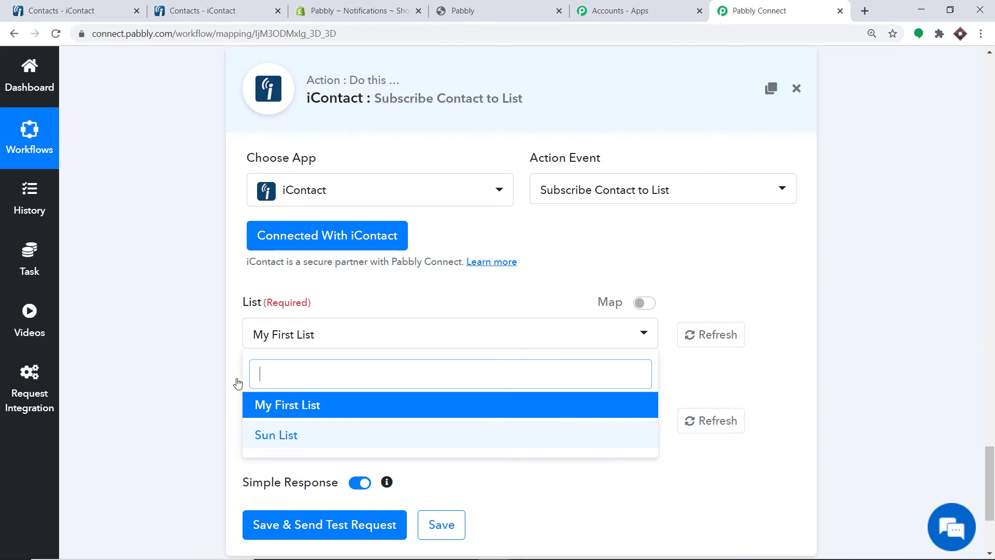
{"action": "left_click", "coordinate": [63, 7]}
{"action": "left_click", "coordinate": [201, 71]}
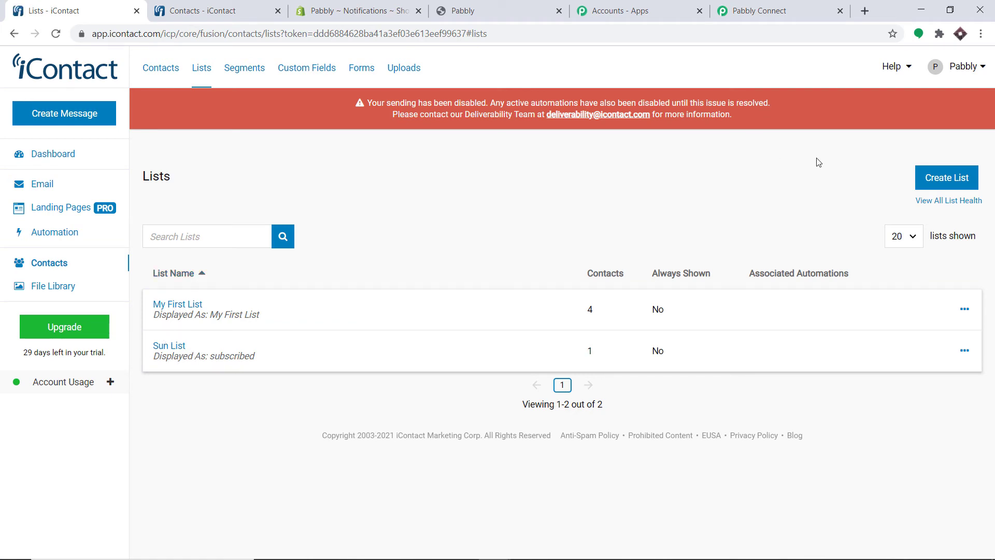
Create an iContact list named Alpha List with display name Active and save it
{"action": "left_click", "coordinate": [942, 180]}
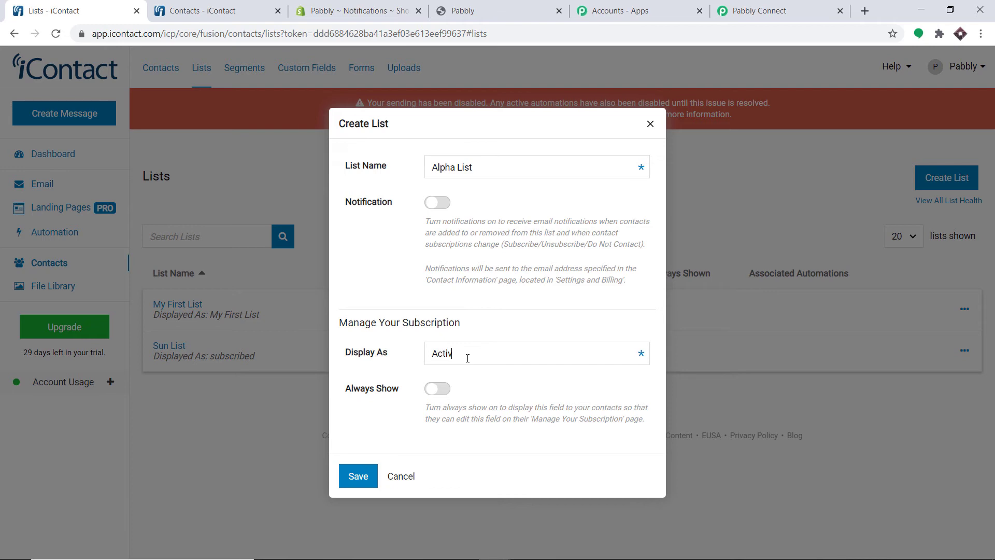
{"action": "left_click", "coordinate": [356, 476]}
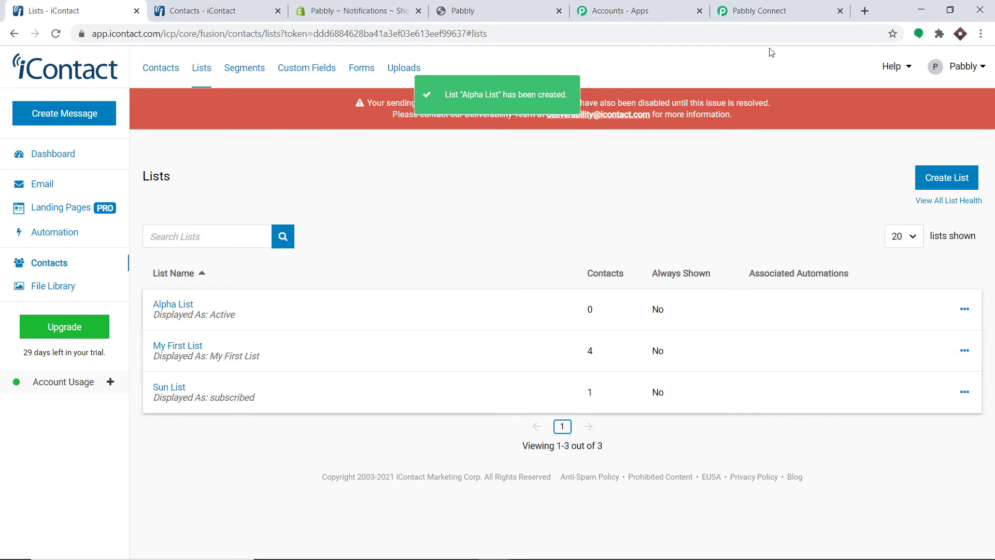
{"action": "left_click", "coordinate": [758, 6]}
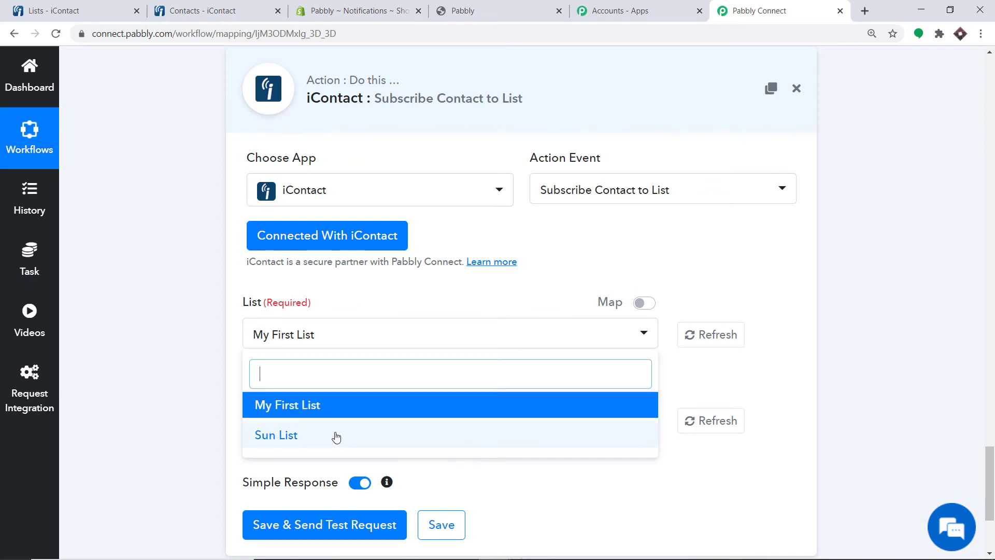
Refresh the iContact lists and choose Alpha List as the subscription list
{"action": "left_click", "coordinate": [689, 345]}
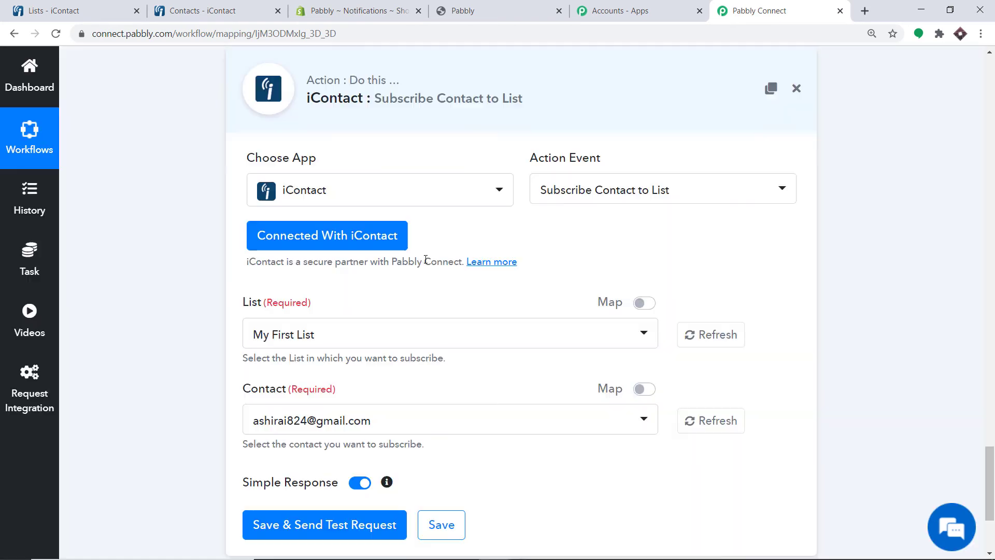
{"action": "left_click", "coordinate": [363, 338]}
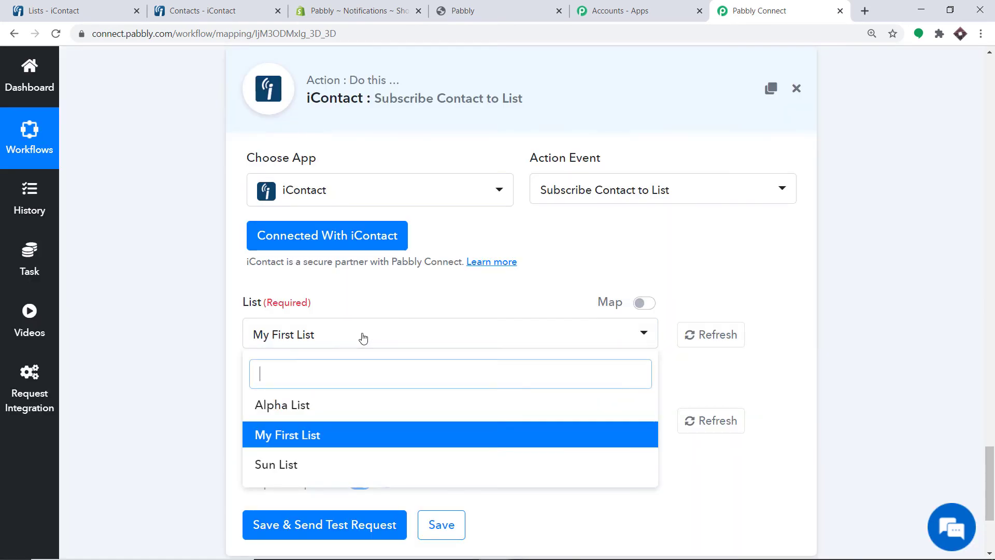
{"action": "left_click", "coordinate": [339, 410]}
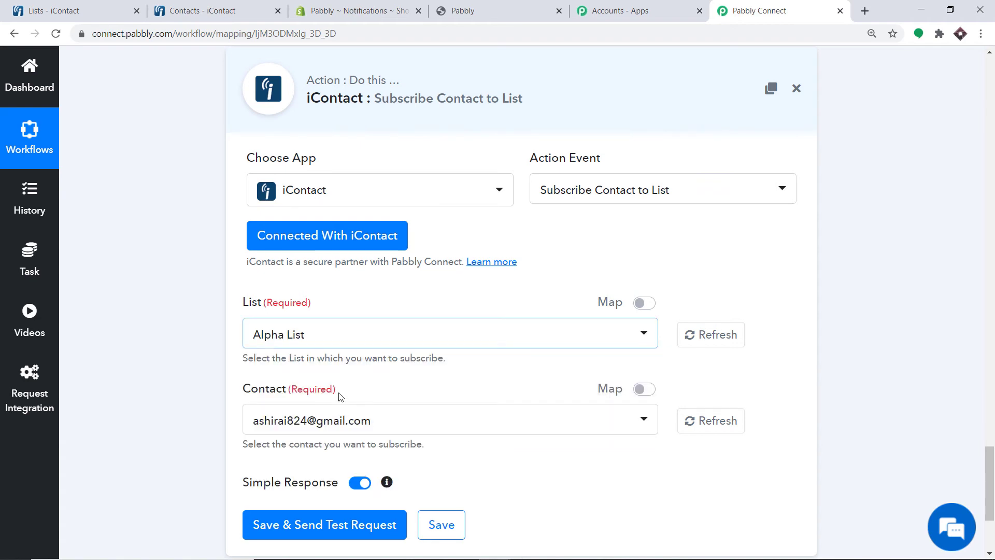
{"action": "scroll", "coordinate": [304, 327], "scroll_direction": "down", "scroll_amount": 3}
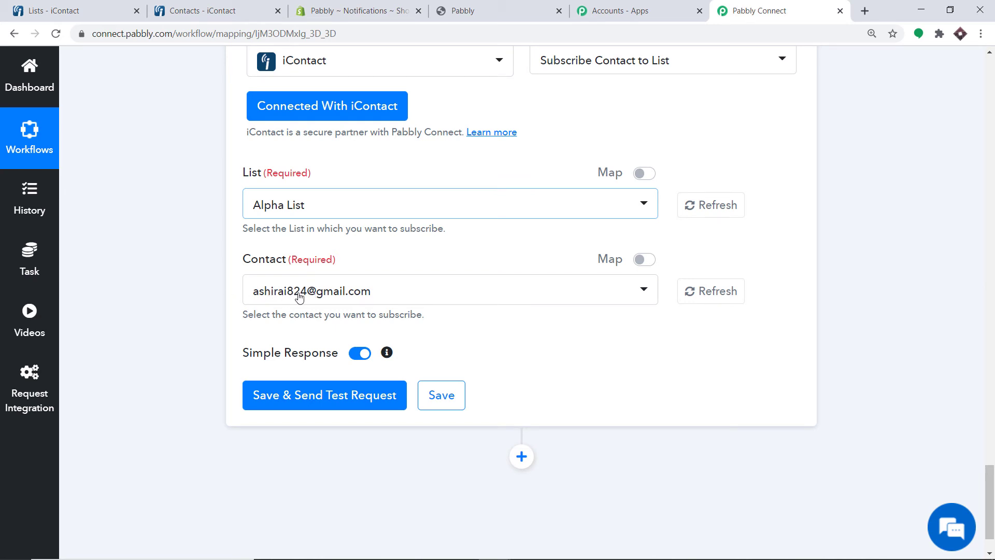
Pick the test contact, then switch Contact to mapped mode and clear the fixed 73134
{"action": "left_click", "coordinate": [316, 296]}
{"action": "scroll", "coordinate": [378, 295], "scroll_direction": "down", "scroll_amount": 1}
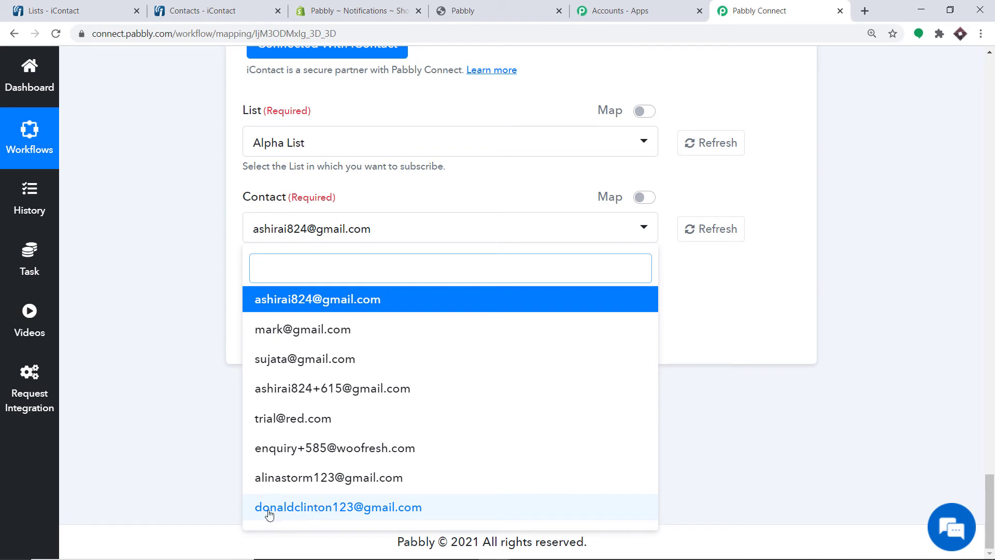
{"action": "left_click", "coordinate": [288, 513]}
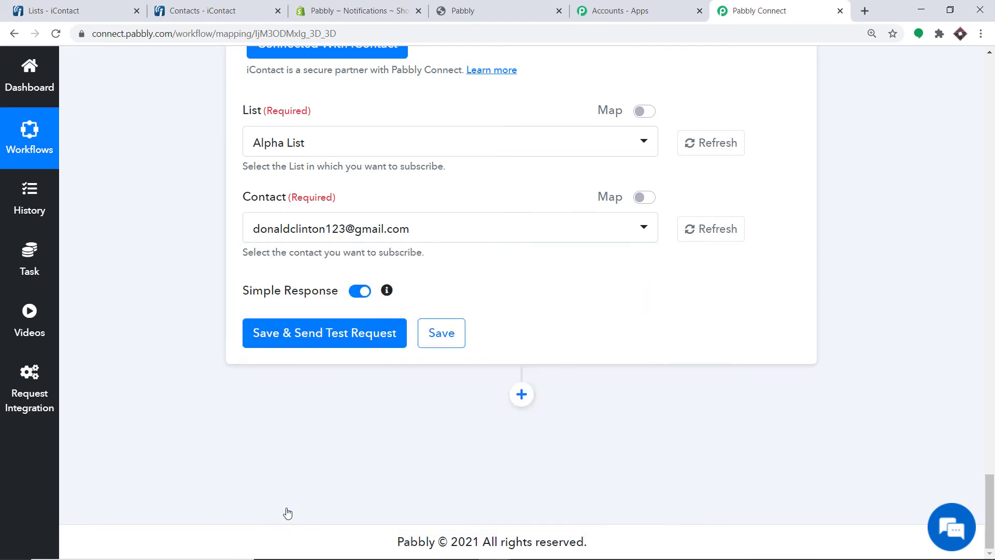
{"action": "scroll", "coordinate": [446, 233], "scroll_direction": "up", "scroll_amount": 3}
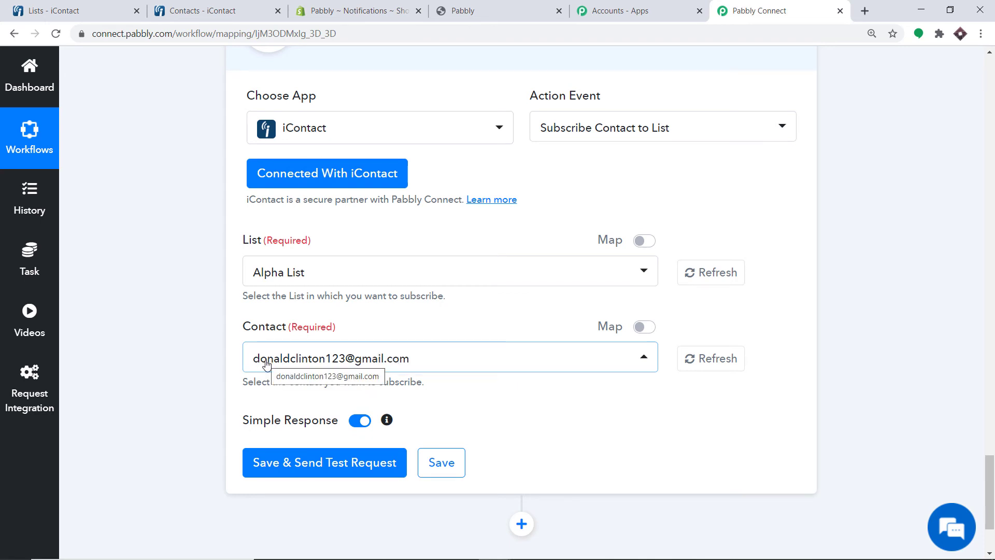
{"action": "left_click", "coordinate": [645, 328]}
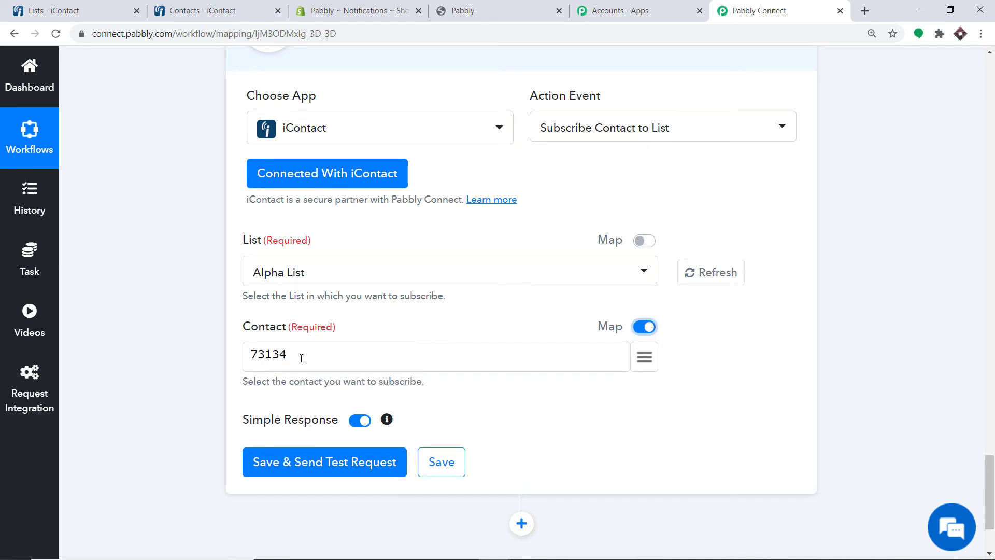
{"action": "left_click_drag", "start_coordinate": [301, 358], "coordinate": [217, 360]}
{"action": "key", "text": "BackSpace"}
Map 'contacts > 0 > contactId' from Create Contact into Contact and send a test subscription
{"action": "scroll", "coordinate": [804, 288], "scroll_direction": "up", "scroll_amount": 15}
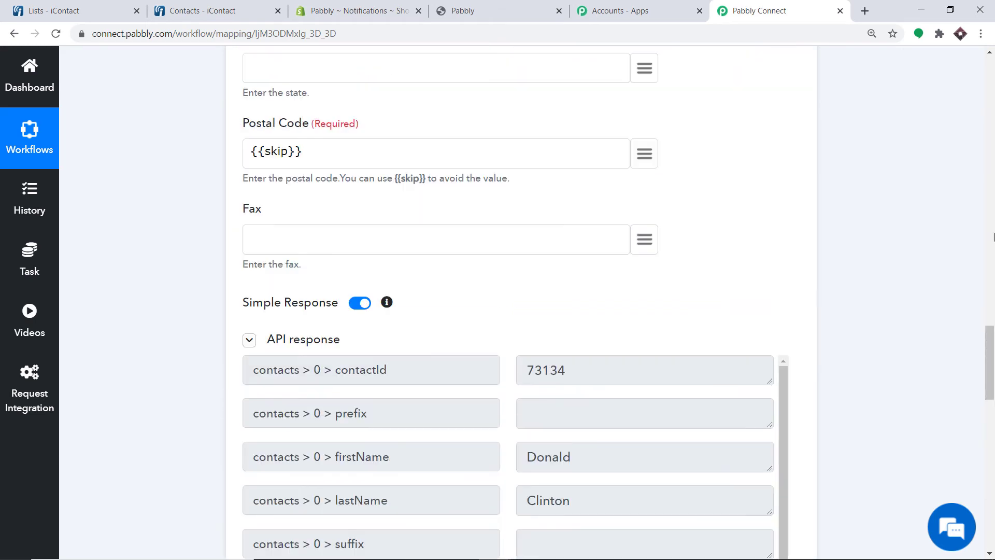
{"action": "scroll", "coordinate": [537, 254], "scroll_direction": "down", "scroll_amount": 3}
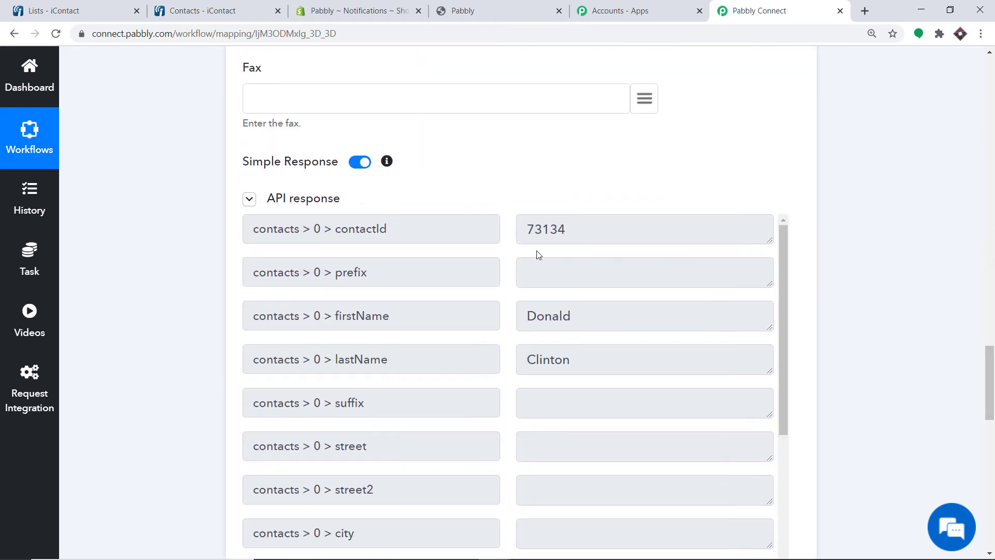
{"action": "scroll", "coordinate": [320, 228], "scroll_direction": "up", "scroll_amount": 15}
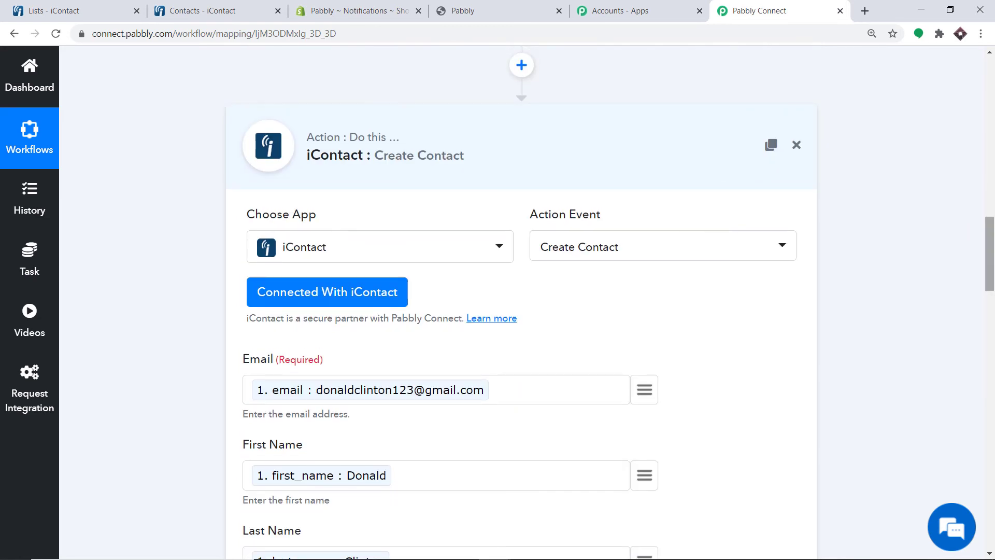
{"action": "left_click_drag", "start_coordinate": [989, 253], "coordinate": [989, 393]}
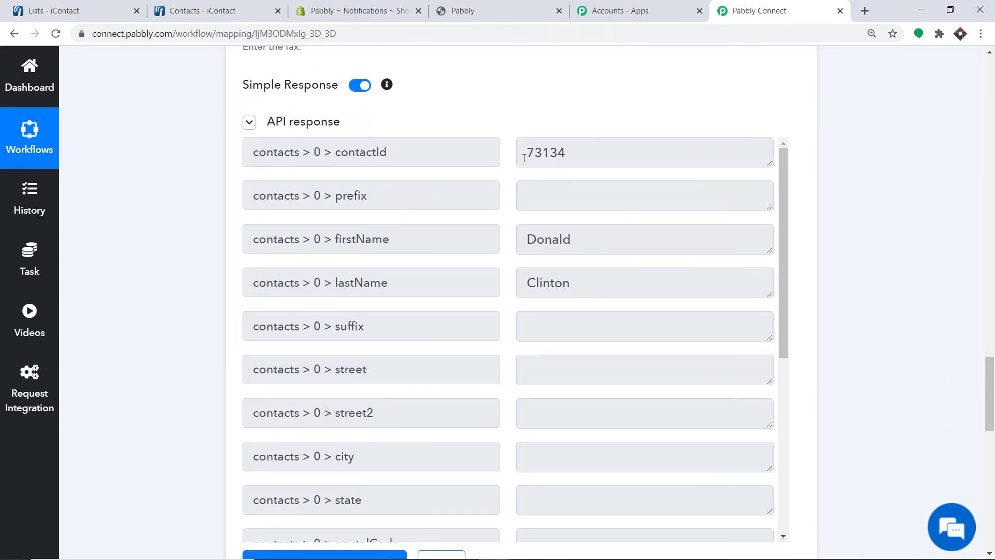
{"action": "scroll", "coordinate": [697, 208], "scroll_direction": "down", "scroll_amount": 20}
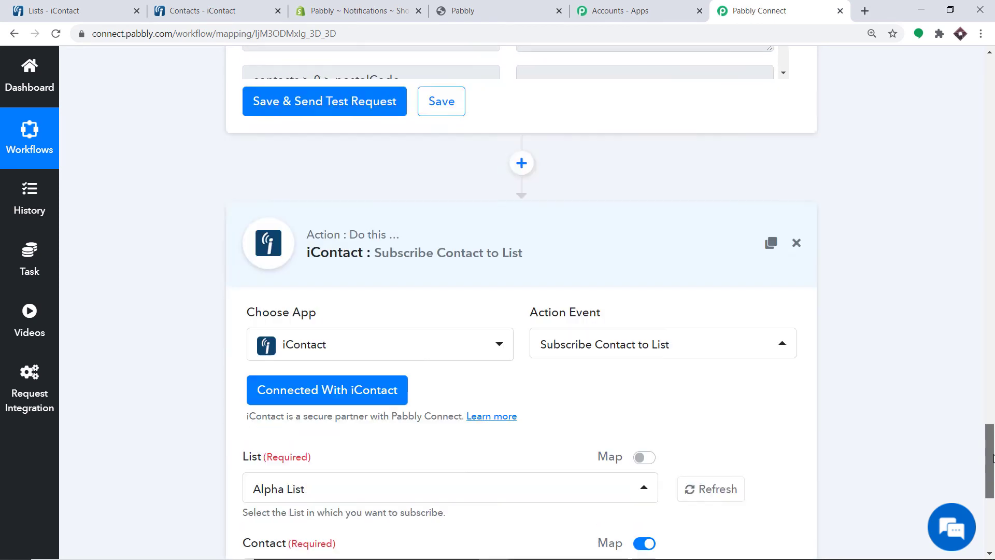
{"action": "left_click", "coordinate": [646, 230]}
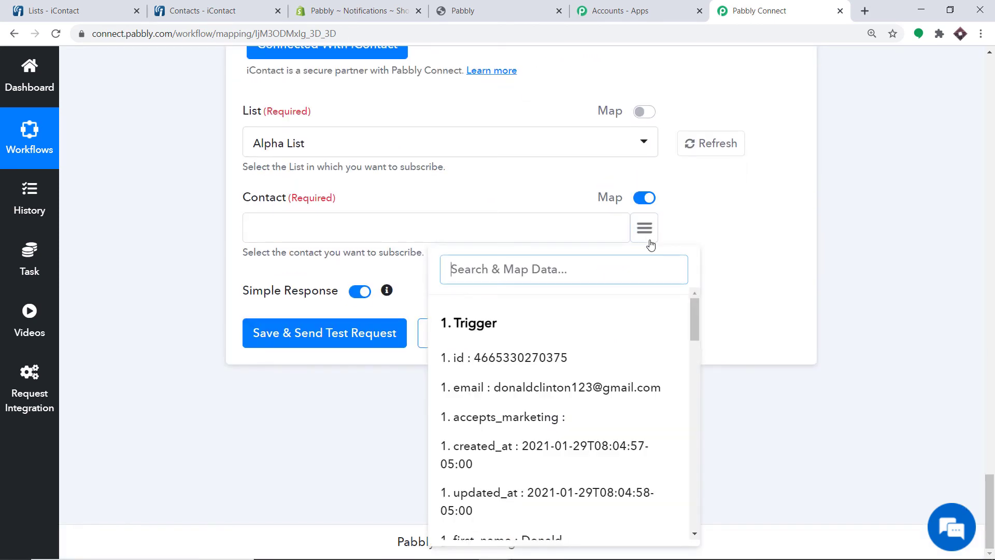
{"action": "type", "text": "73"}
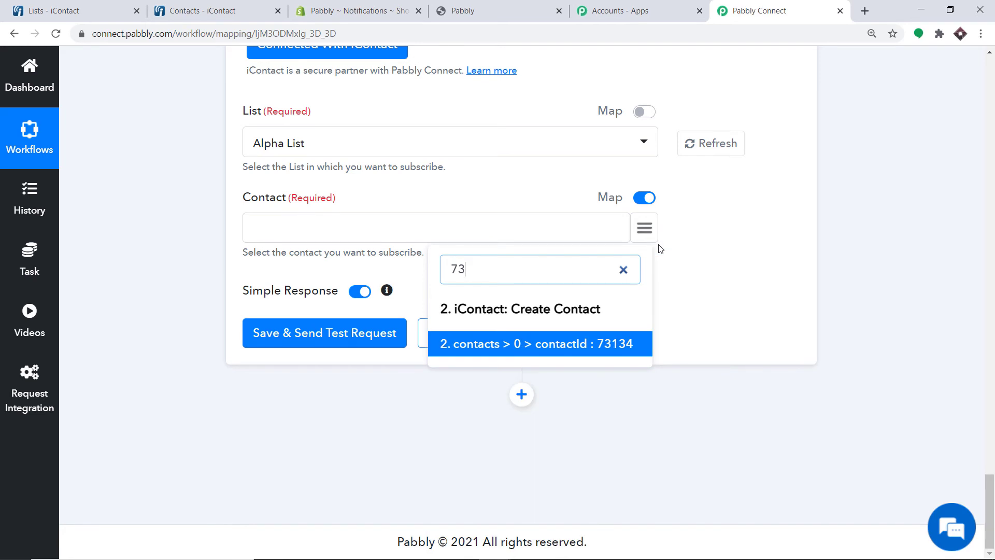
{"action": "left_click", "coordinate": [631, 345]}
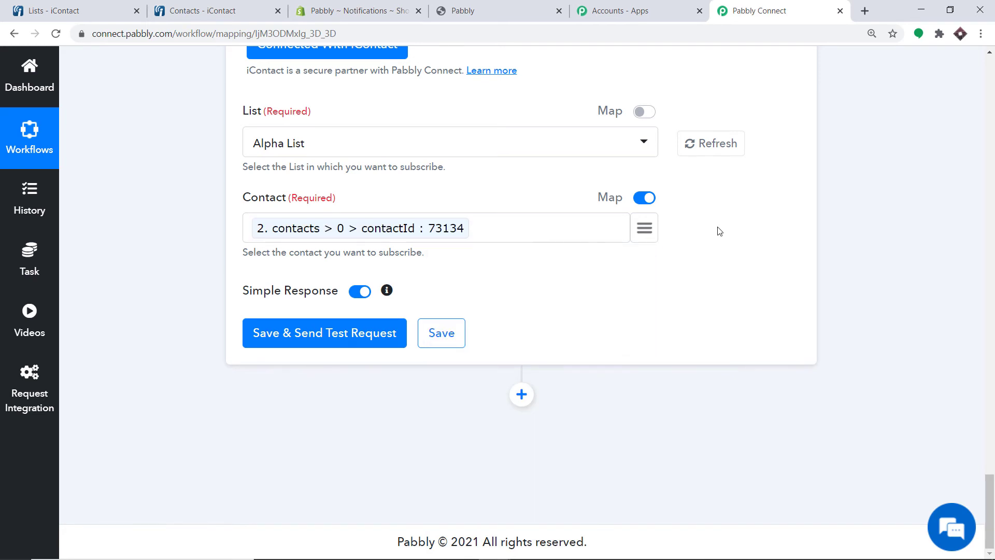
{"action": "left_click", "coordinate": [283, 340]}
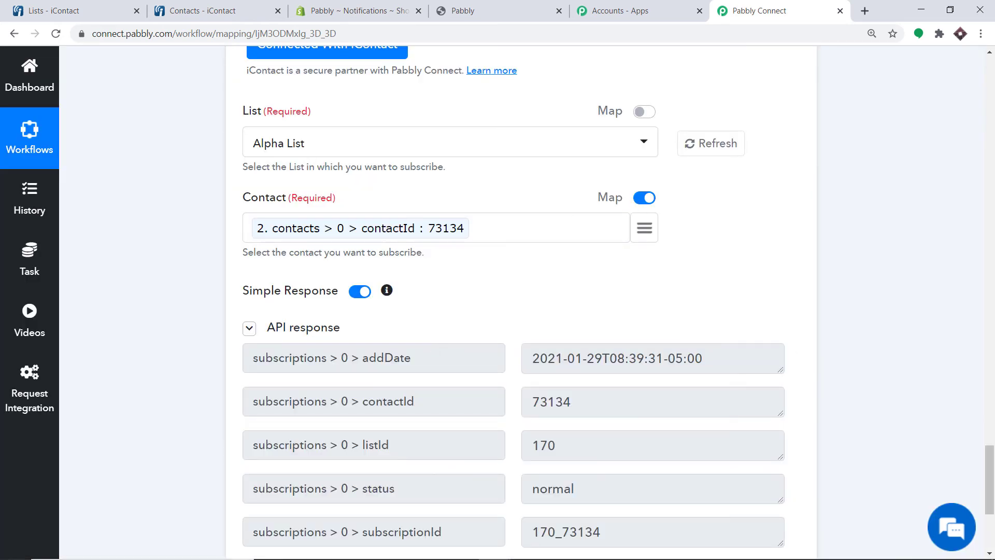
{"action": "scroll", "coordinate": [960, 379], "scroll_direction": "down", "scroll_amount": 4}
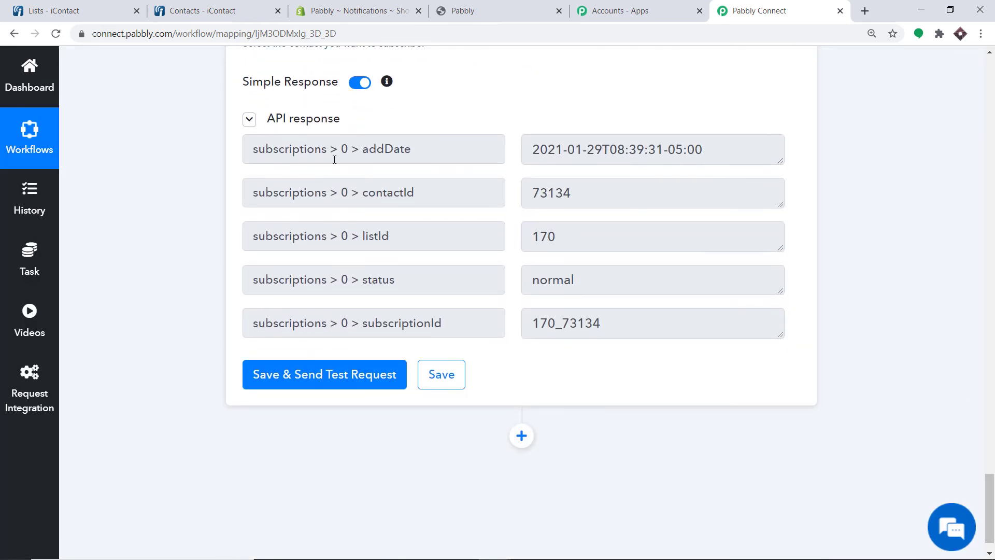
View Alpha List's subscribers in iContact to confirm the one subscribed test contact
{"action": "left_click", "coordinate": [192, 5]}
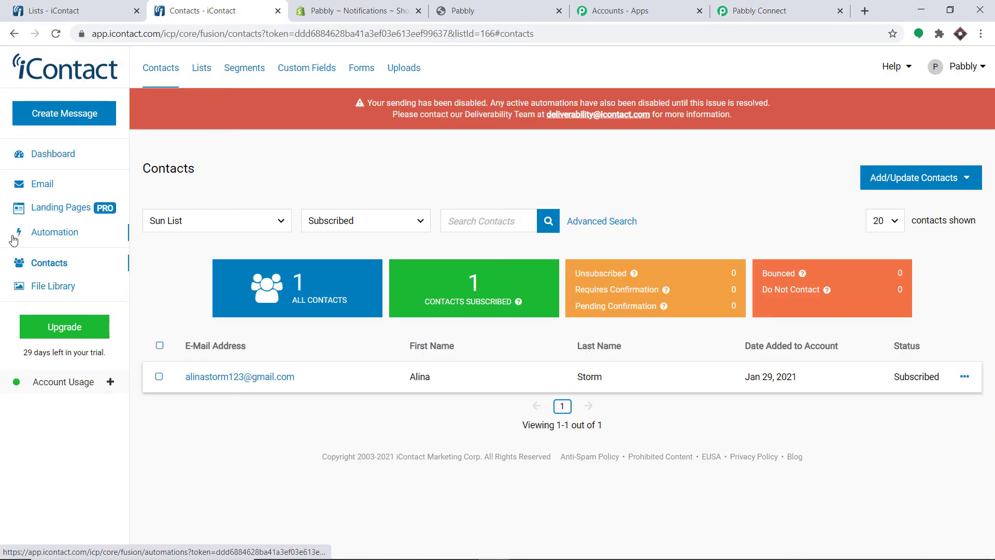
{"action": "left_click", "coordinate": [200, 73]}
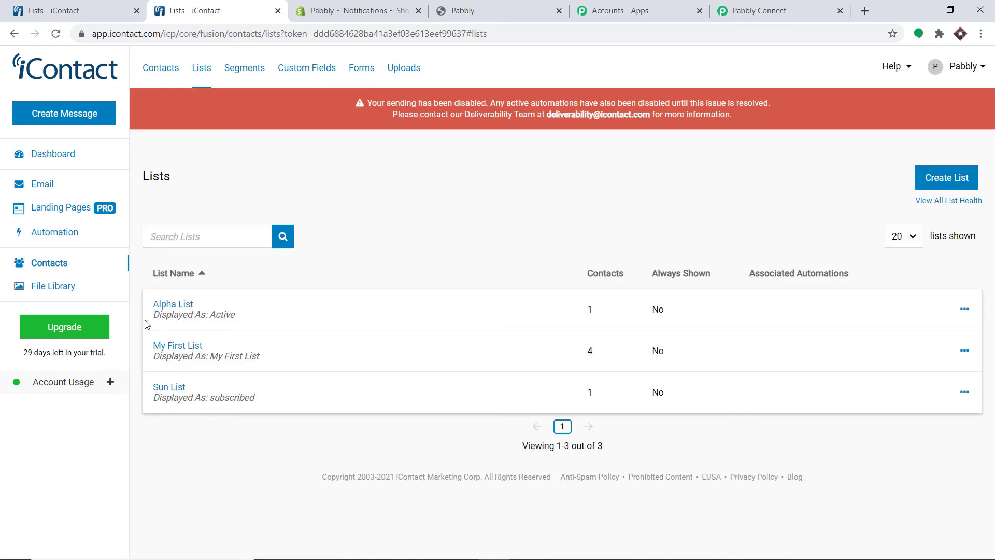
{"action": "left_click", "coordinate": [166, 306]}
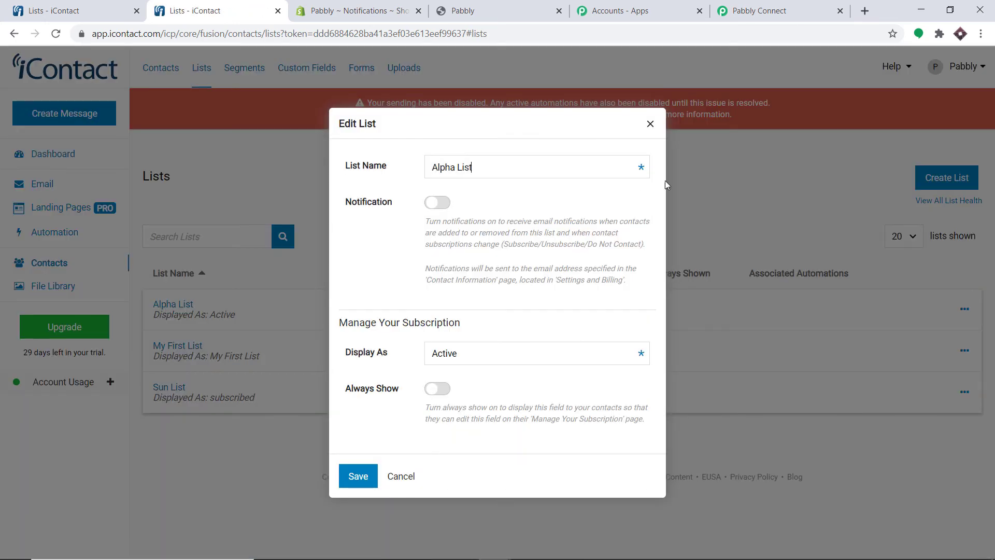
{"action": "left_click", "coordinate": [651, 125]}
{"action": "left_click", "coordinate": [962, 310]}
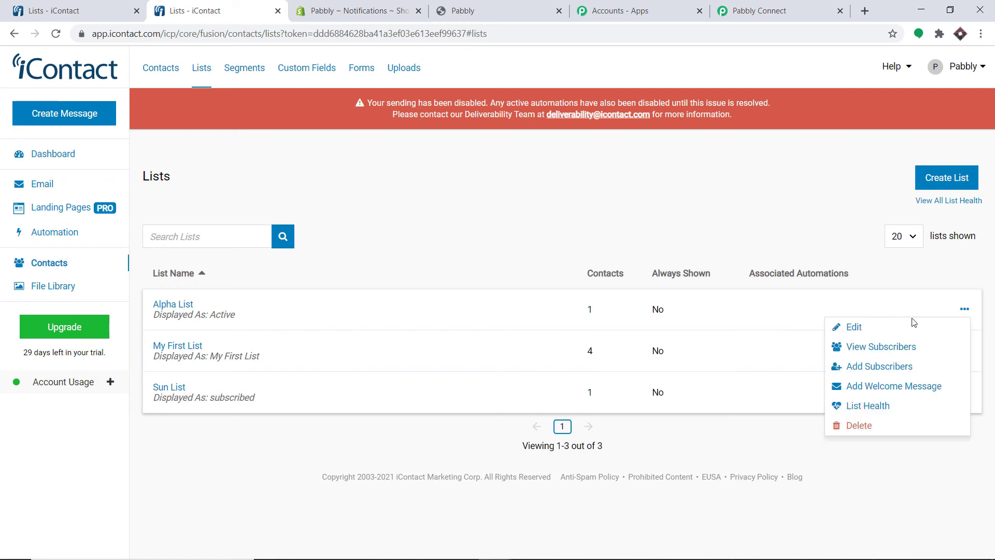
{"action": "left_click", "coordinate": [880, 346]}
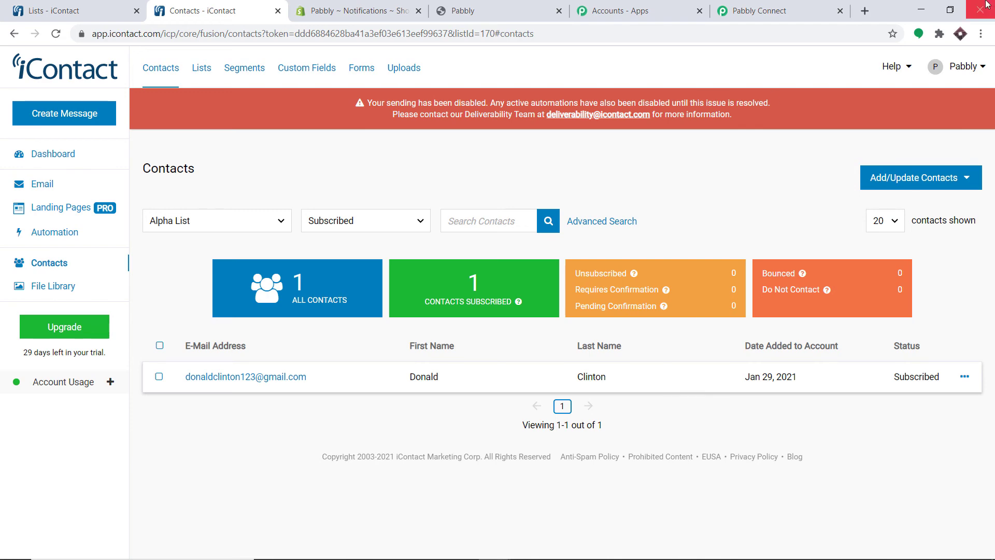
Back in Pabbly Connect, collapse the Subscribe Contact to List action step
{"action": "left_click", "coordinate": [802, 4]}
{"action": "left_click", "coordinate": [992, 262]}
{"action": "left_click", "coordinate": [992, 262]}
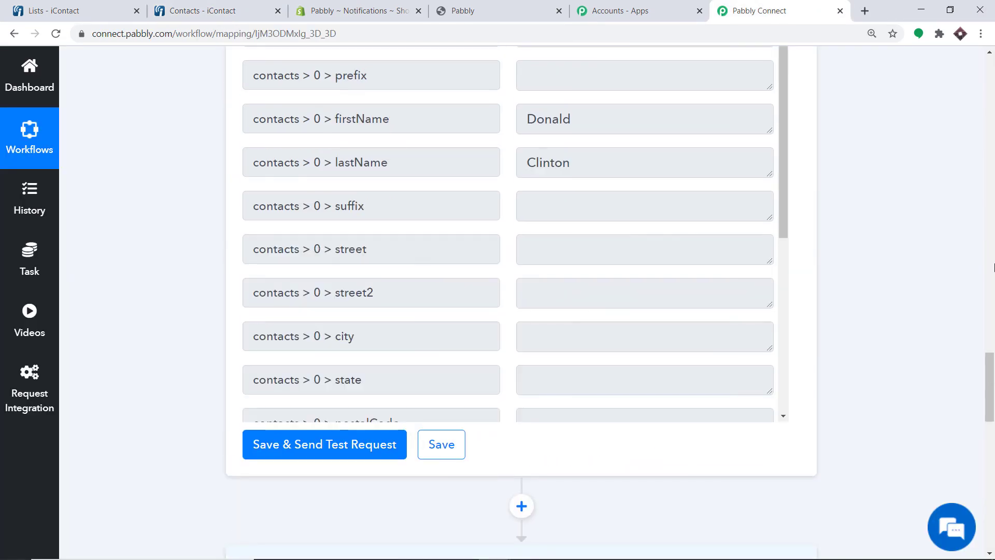
{"action": "left_click_drag", "start_coordinate": [991, 384], "coordinate": [991, 436]}
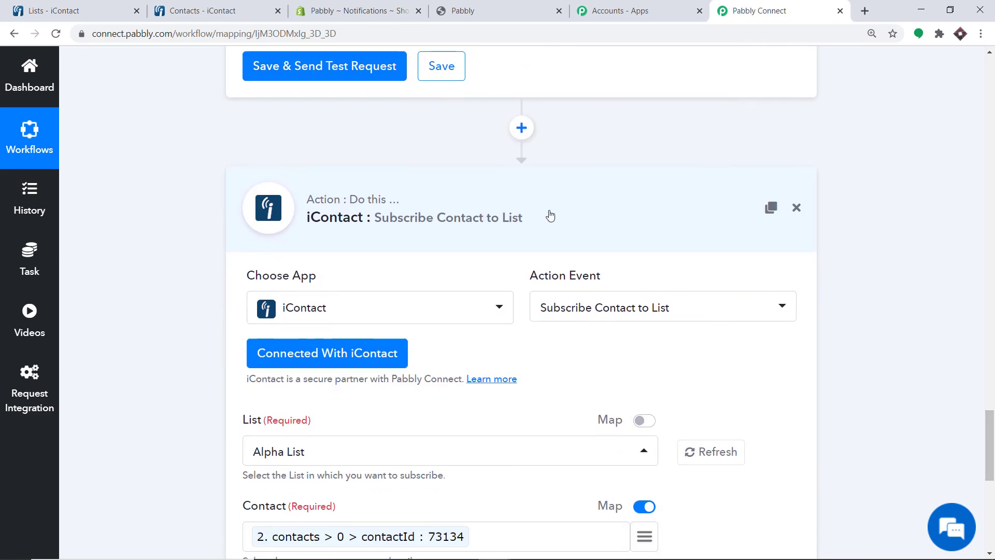
{"action": "left_click", "coordinate": [549, 216]}
{"action": "left_click", "coordinate": [992, 262]}
Collapse the iContact Create Contact and Shopify New Customer steps, then review the compact workflow
{"action": "left_click", "coordinate": [991, 223]}
{"action": "left_click", "coordinate": [991, 223]}
{"action": "left_click", "coordinate": [991, 223]}
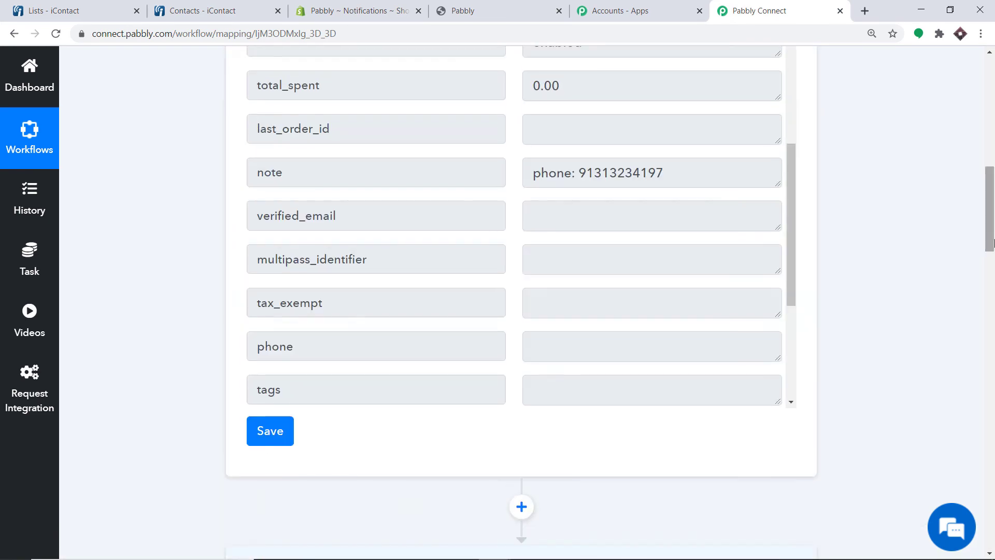
{"action": "left_click_drag", "start_coordinate": [991, 223], "coordinate": [990, 287]}
{"action": "left_click", "coordinate": [518, 209]}
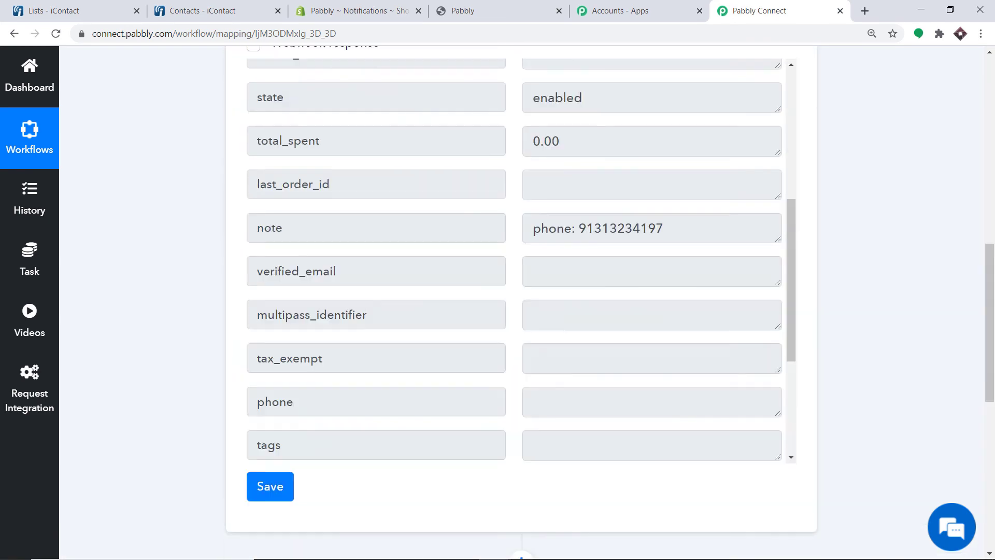
{"action": "scroll", "coordinate": [468, 180], "scroll_direction": "up", "scroll_amount": 10}
{"action": "left_click", "coordinate": [422, 179]}
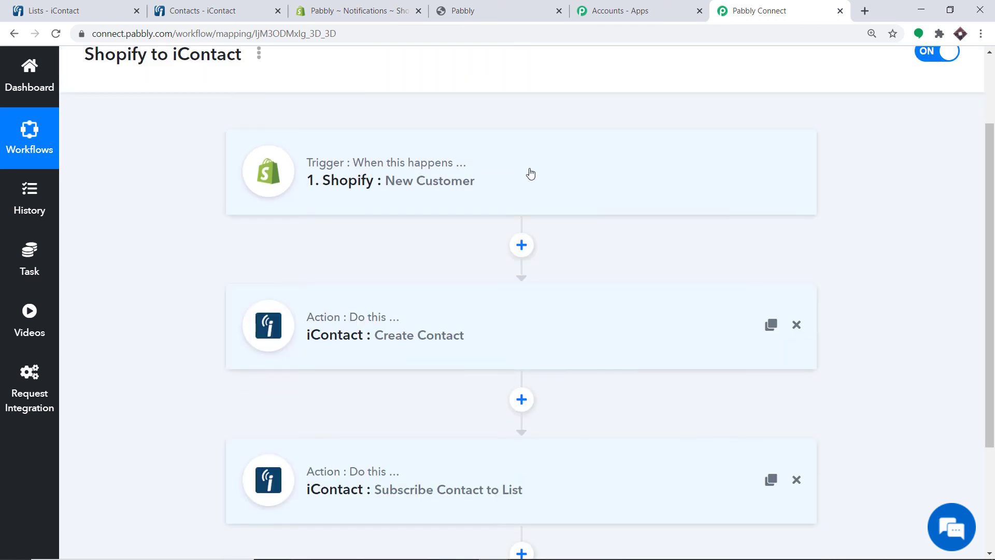
{"action": "left_click_drag", "start_coordinate": [991, 176], "coordinate": [993, 209]}
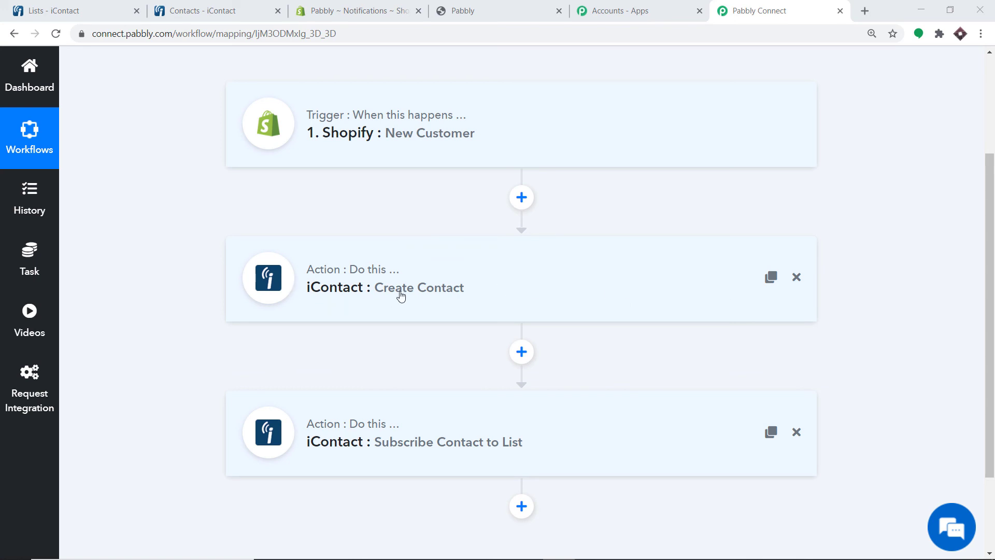
{"action": "scroll", "coordinate": [651, 282], "scroll_direction": "down", "scroll_amount": 3}
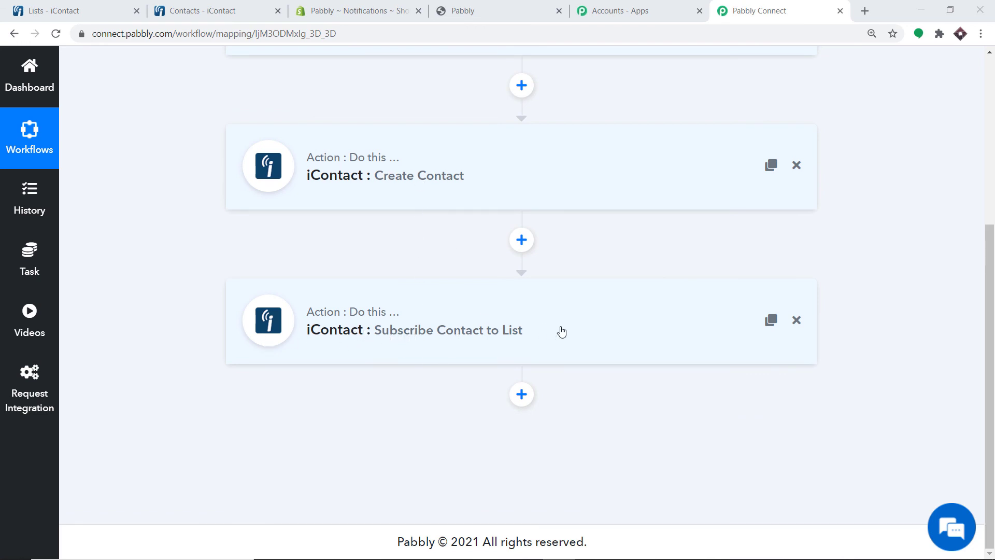
{"action": "scroll", "coordinate": [542, 344], "scroll_direction": "up", "scroll_amount": 3}
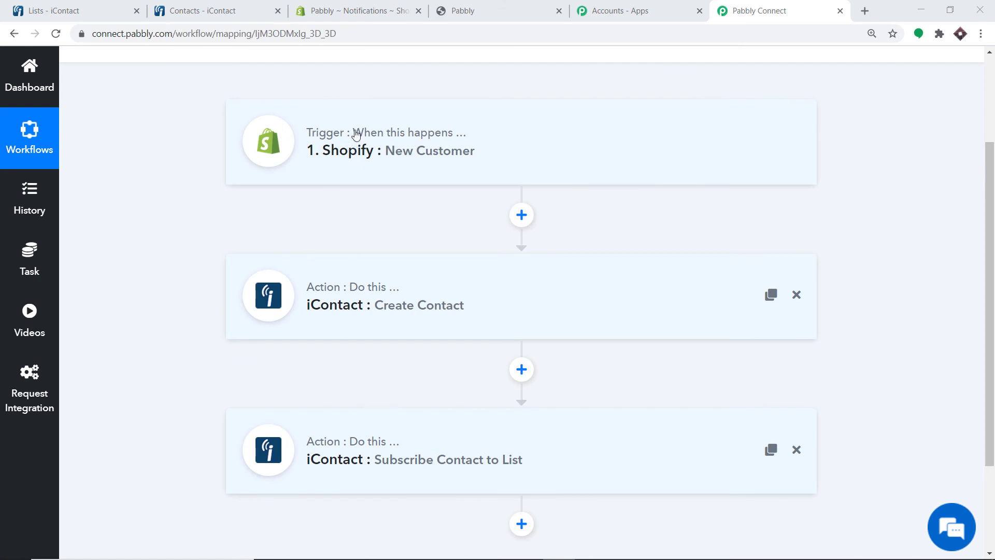
Open the Shopify online store and go to its Create account form
{"action": "left_click", "coordinate": [350, 11]}
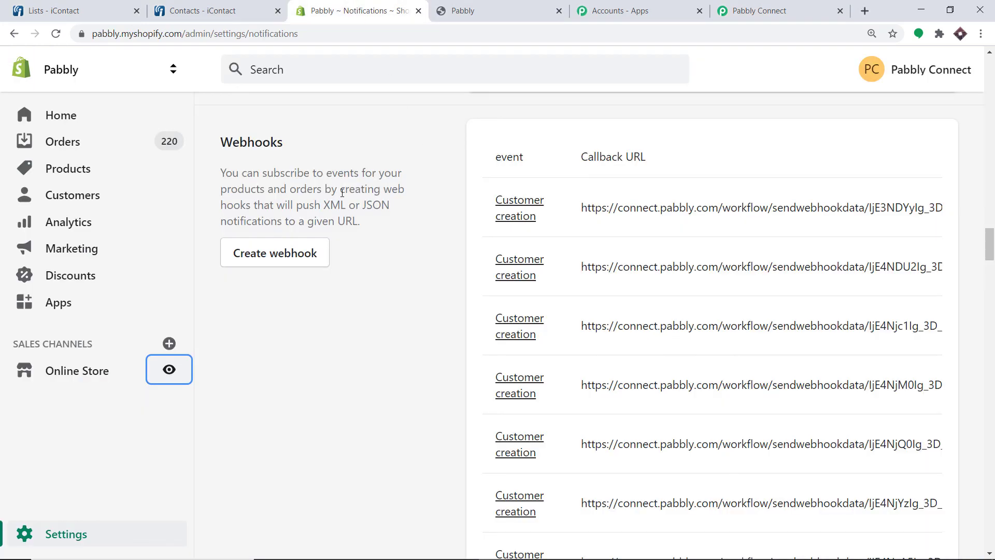
{"action": "left_click", "coordinate": [177, 367]}
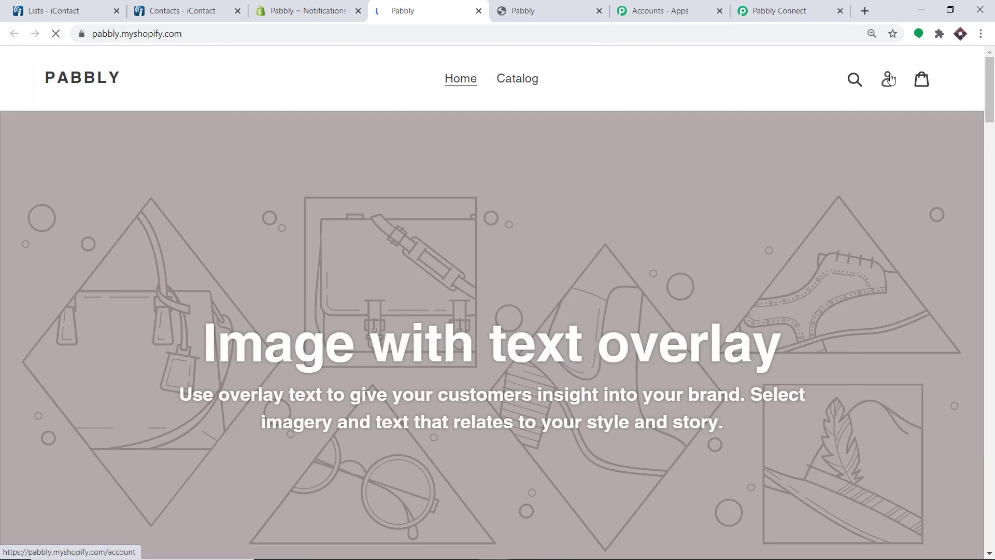
{"action": "left_click", "coordinate": [888, 79]}
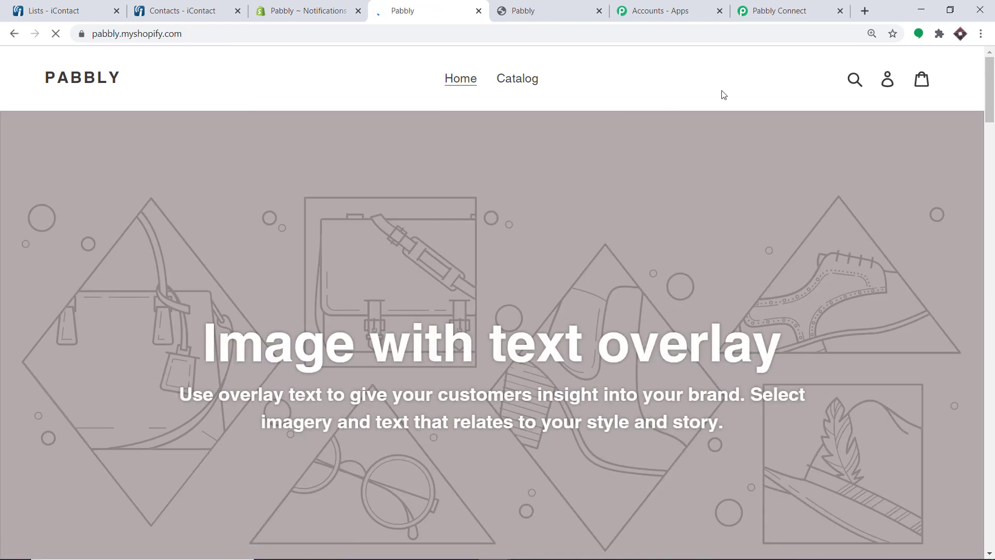
{"action": "left_click", "coordinate": [889, 86]}
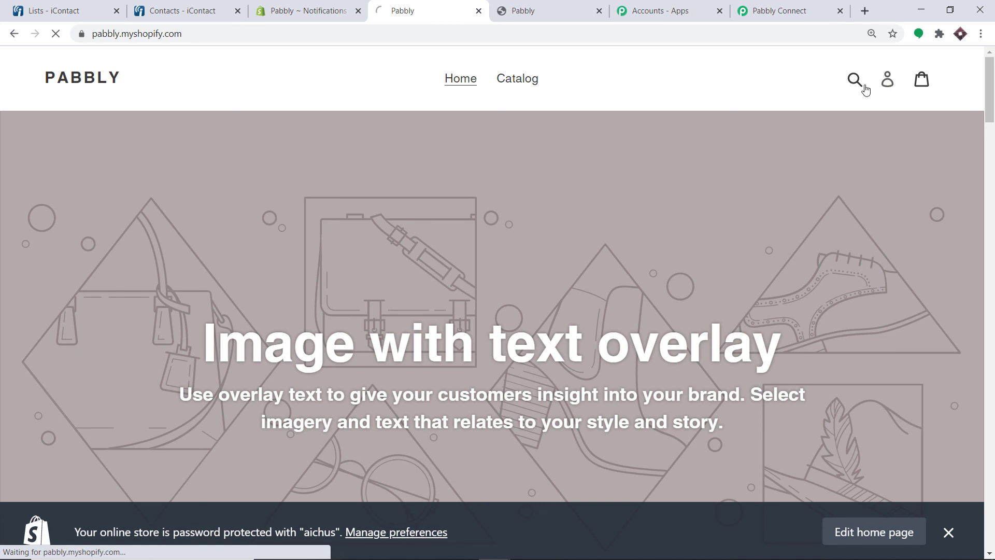
{"action": "left_click", "coordinate": [473, 439]}
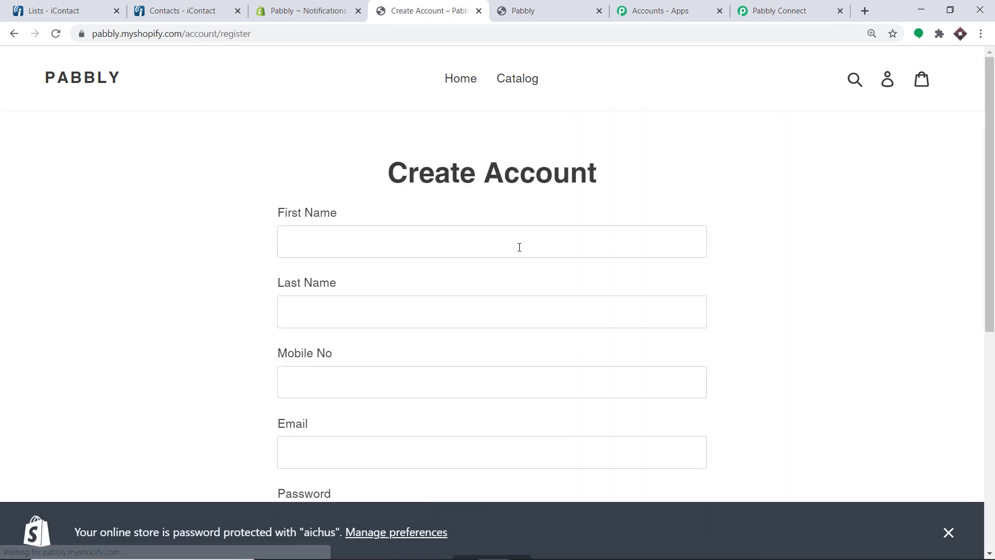
Fill in the test customer's first name, last name, mobile number and e-mail address
{"action": "left_click", "coordinate": [518, 247]}
{"action": "scroll", "coordinate": [486, 156], "scroll_direction": "down", "scroll_amount": 2}
{"action": "left_click", "coordinate": [345, 189]}
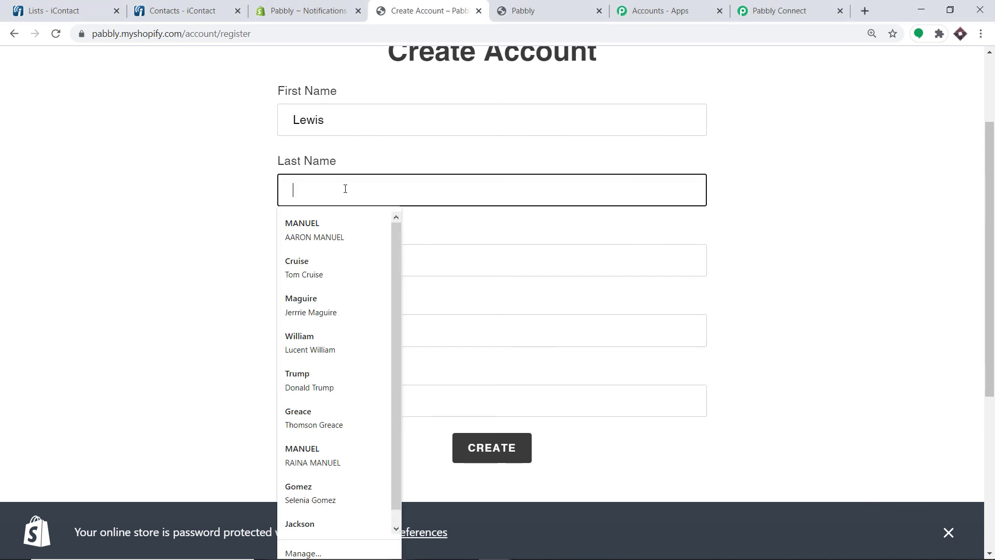
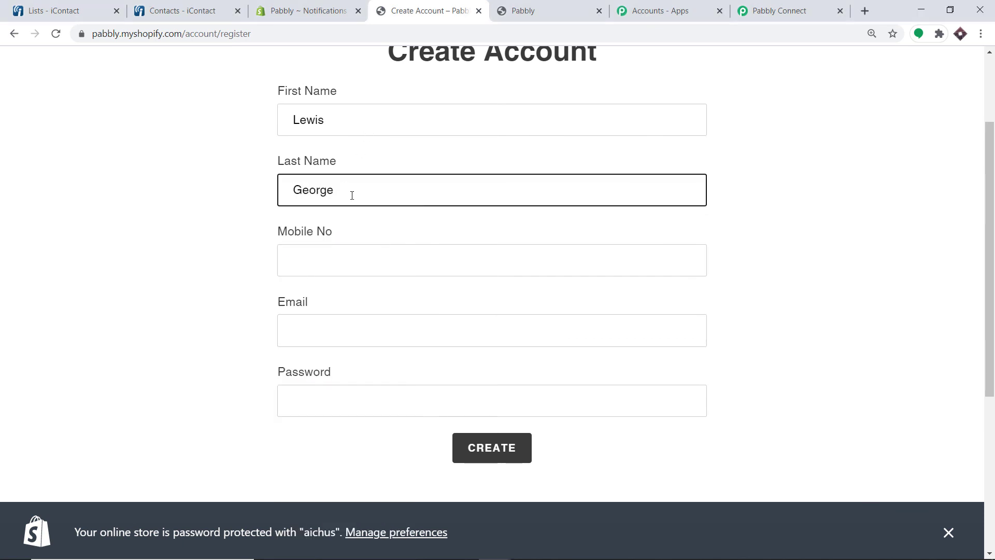
{"action": "left_click", "coordinate": [382, 259]}
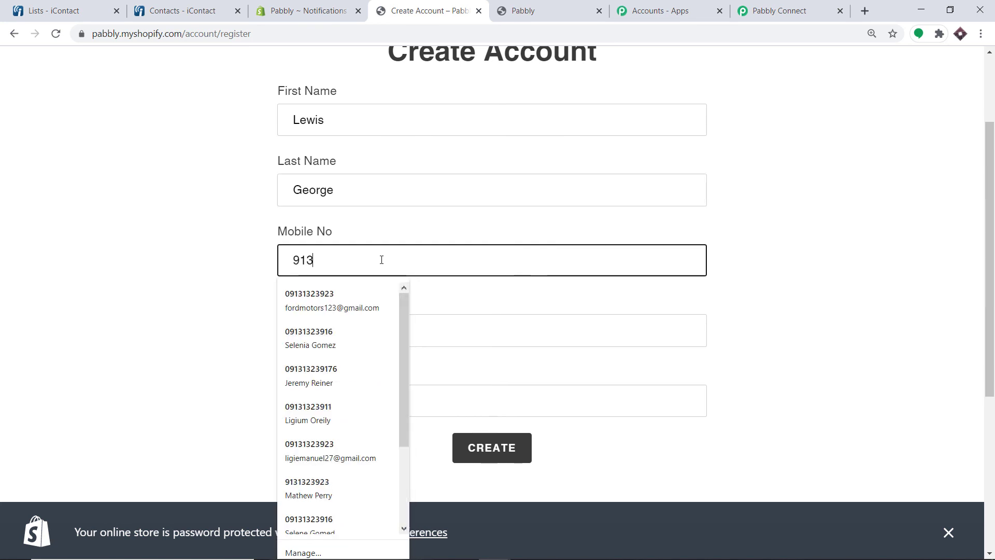
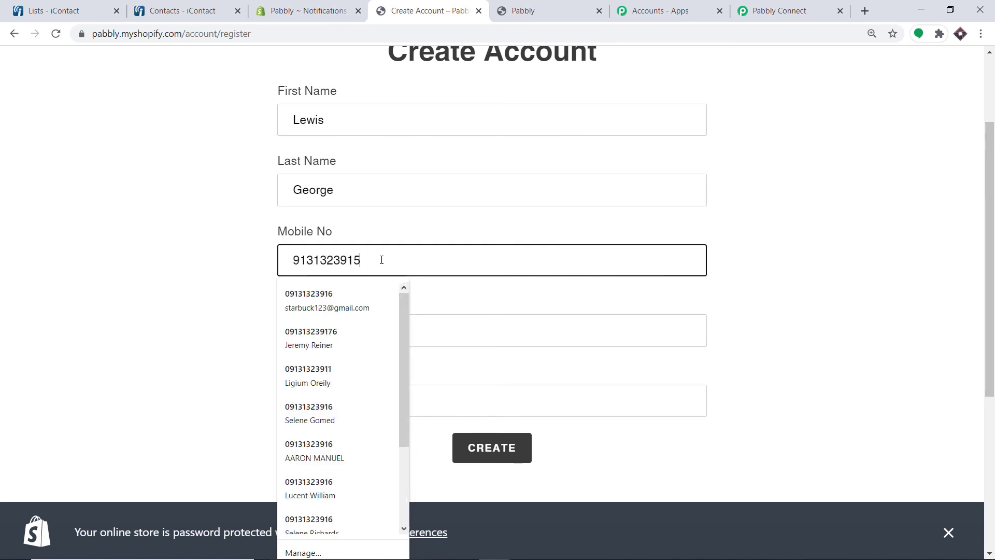
{"action": "left_click", "coordinate": [371, 328]}
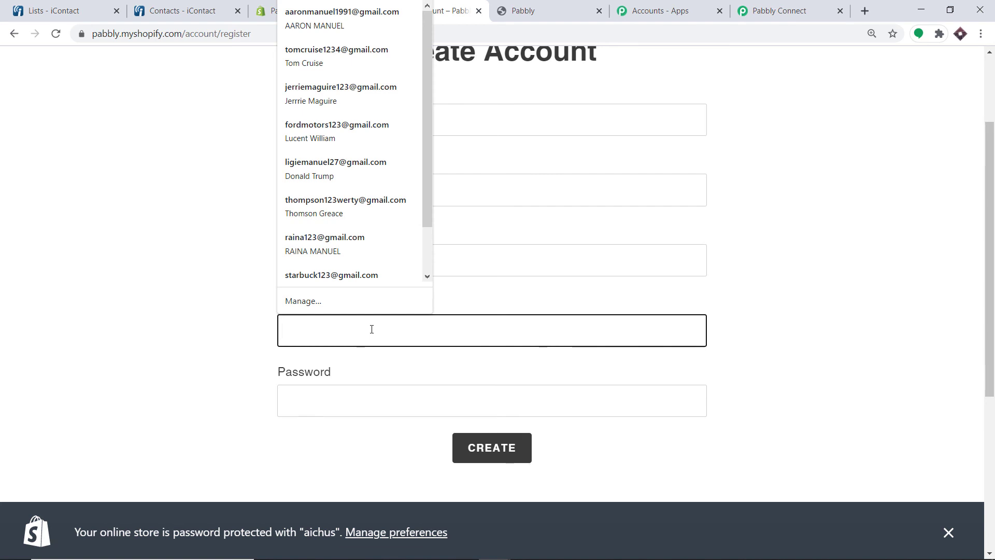
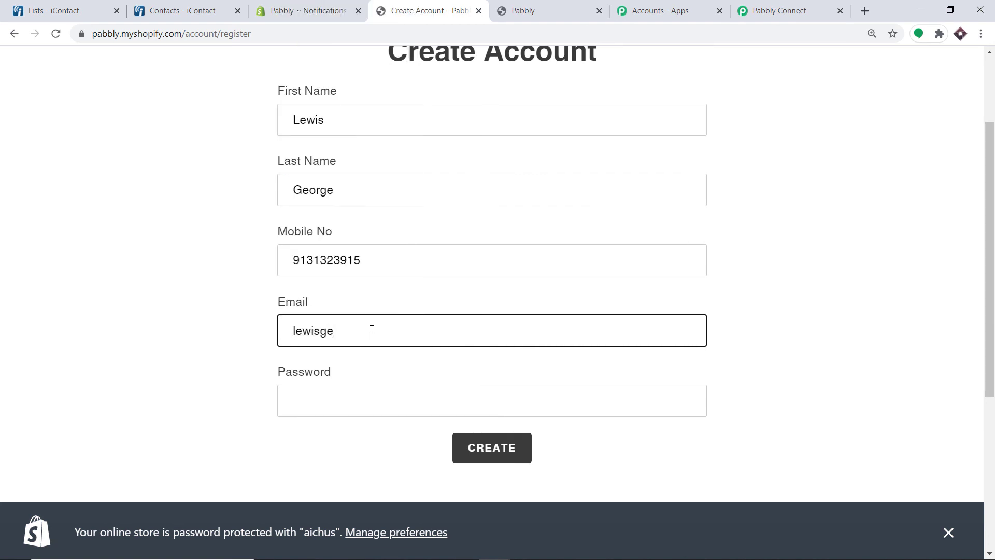
Enter a password for the new customer account
{"action": "scroll", "coordinate": [377, 357], "scroll_direction": "up", "scroll_amount": 1}
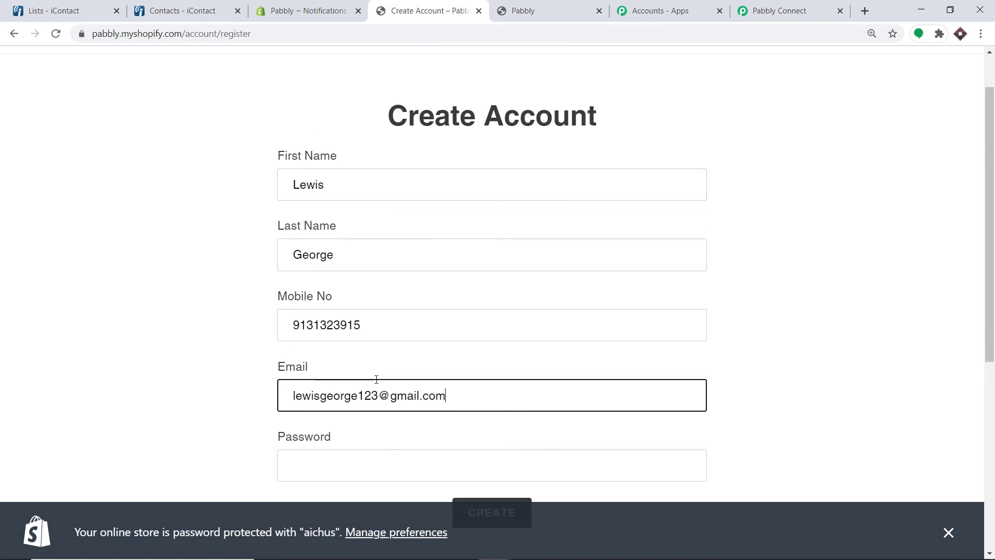
{"action": "scroll", "coordinate": [353, 353], "scroll_direction": "down", "scroll_amount": 3}
{"action": "left_click", "coordinate": [343, 269]}
{"action": "type", "text": "1234"}
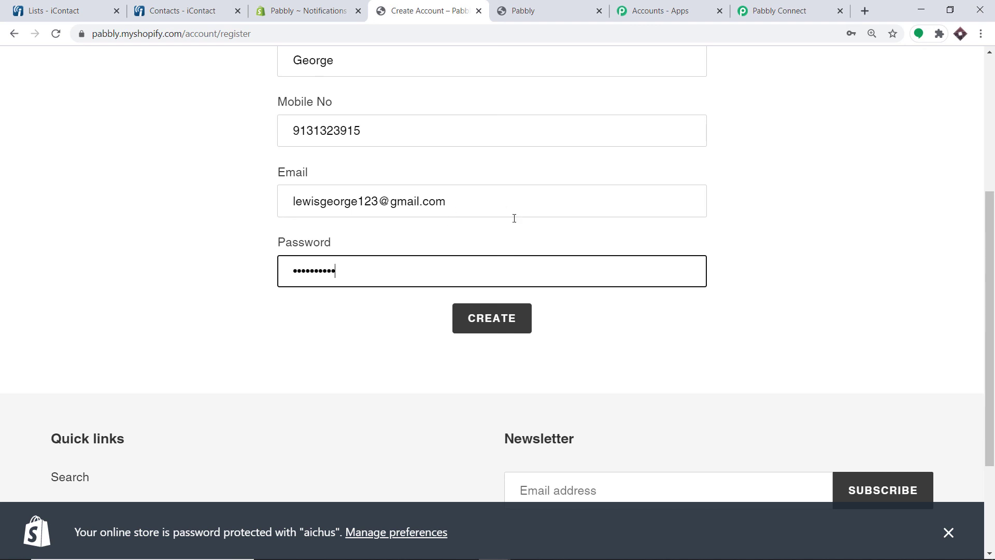
{"action": "scroll", "coordinate": [379, 201], "scroll_direction": "up", "scroll_amount": 4}
{"action": "scroll", "coordinate": [333, 378], "scroll_direction": "down", "scroll_amount": 3}
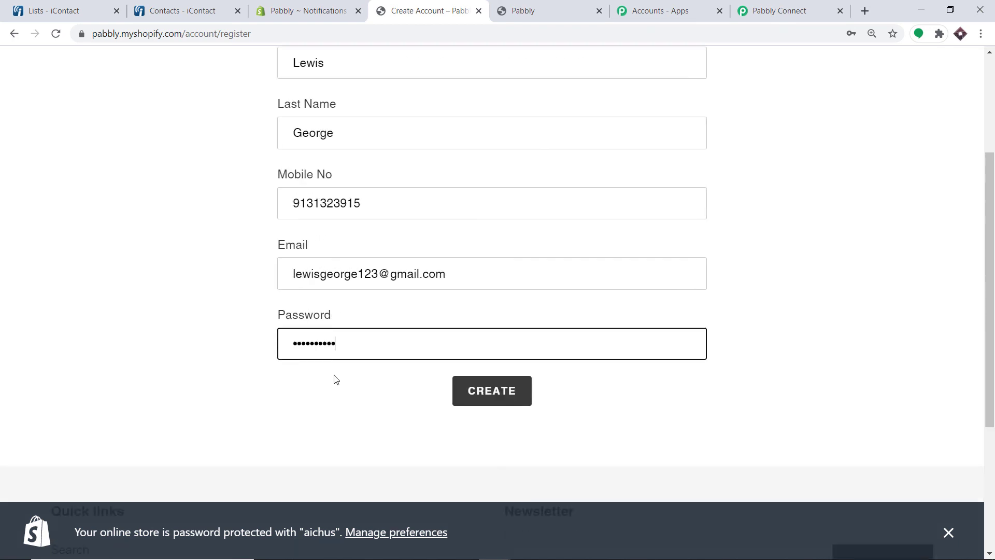
{"action": "scroll", "coordinate": [362, 145], "scroll_direction": "up", "scroll_amount": 1}
{"action": "scroll", "coordinate": [476, 317], "scroll_direction": "down", "scroll_amount": 3}
Submit the registration, pass the reCAPTCHA check, and reload the iContact contacts list
{"action": "left_click", "coordinate": [490, 259]}
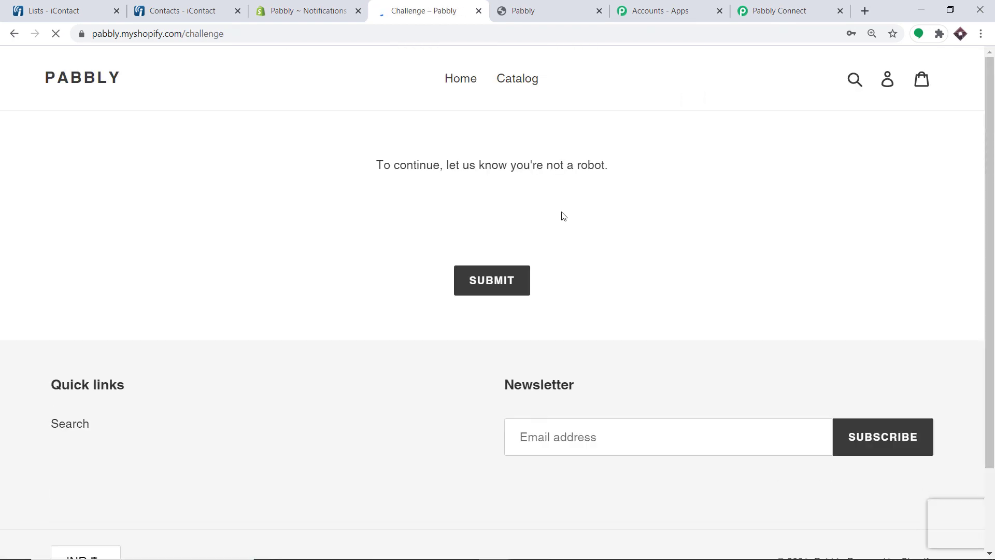
{"action": "left_click", "coordinate": [390, 218]}
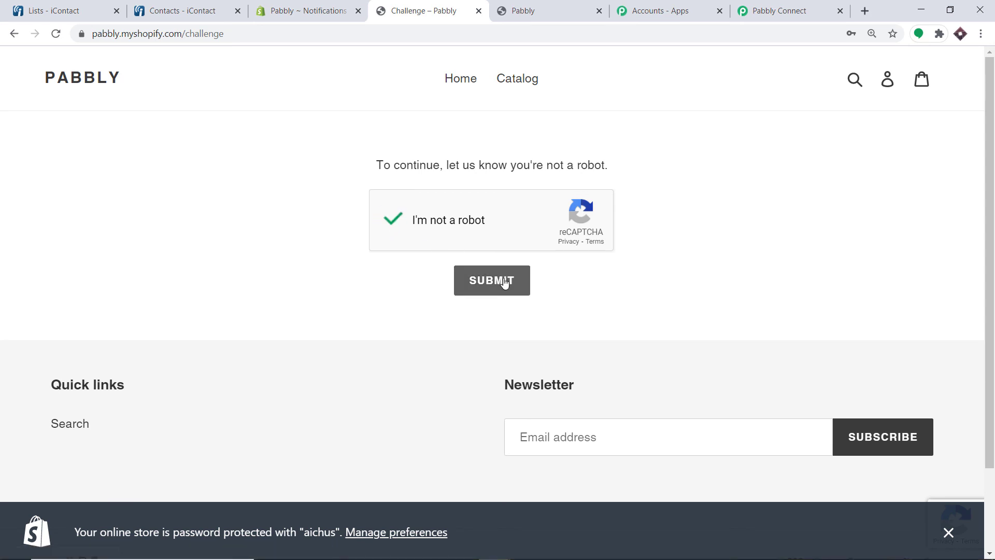
{"action": "left_click", "coordinate": [504, 281]}
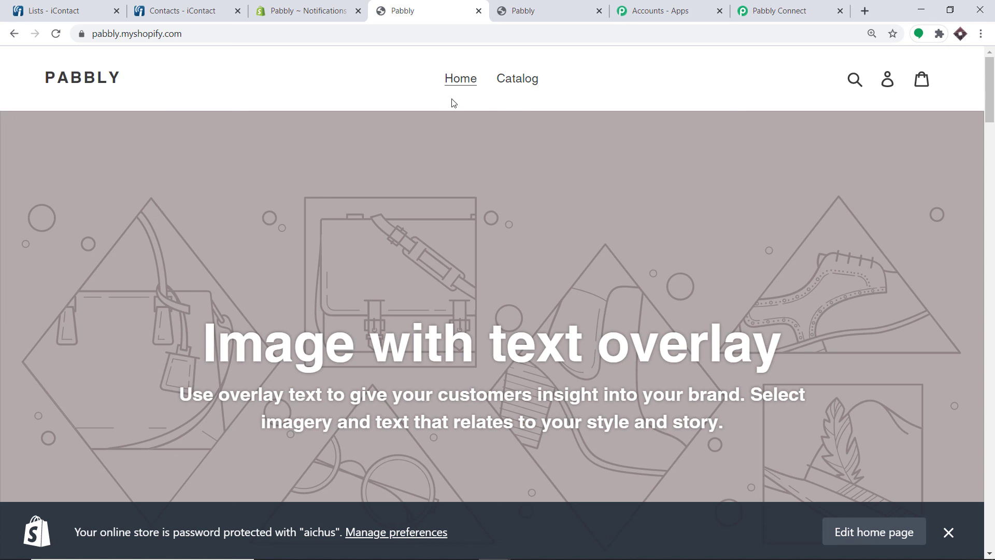
{"action": "left_click", "coordinate": [185, 5]}
{"action": "left_click", "coordinate": [56, 34]}
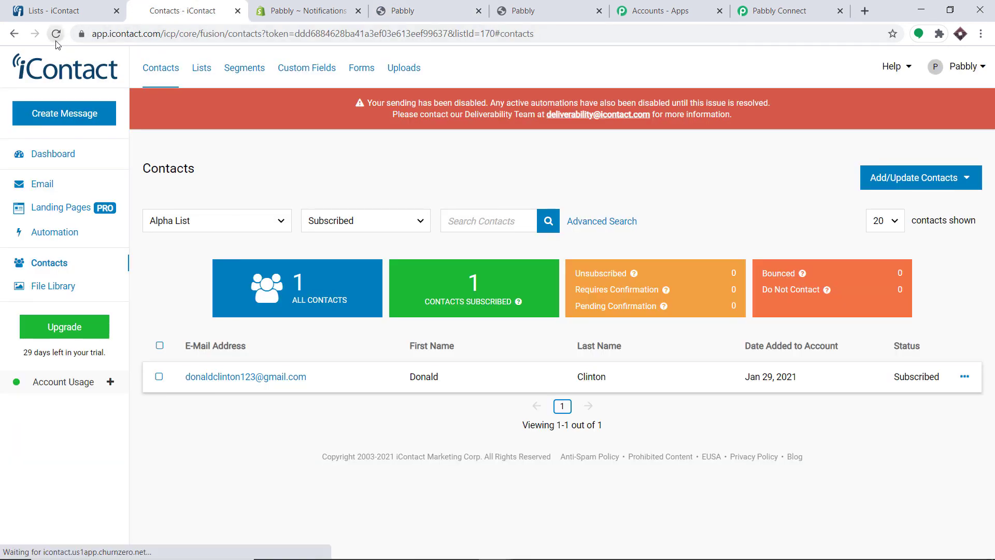